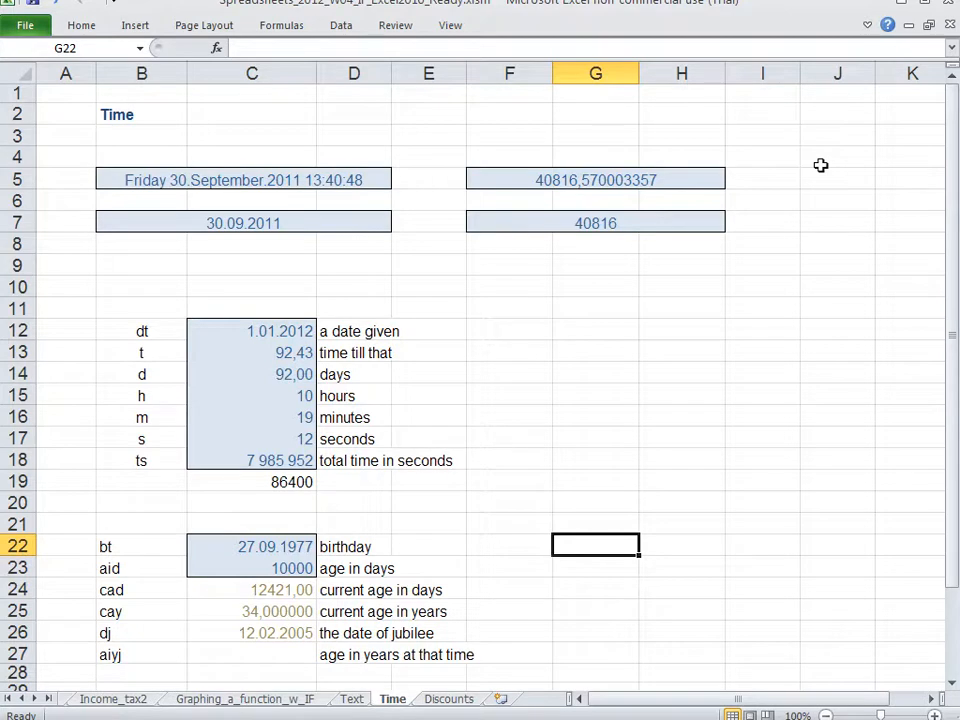
Step: Enter the date 15.09.2011 in cell C29 below the birthday calculations
key("Down")
key("Down")
key("Down")
key("Down")
key("Down")
key("Down")
key("Down")
key("Down")
key("Down")
key("Down")
key("Down")
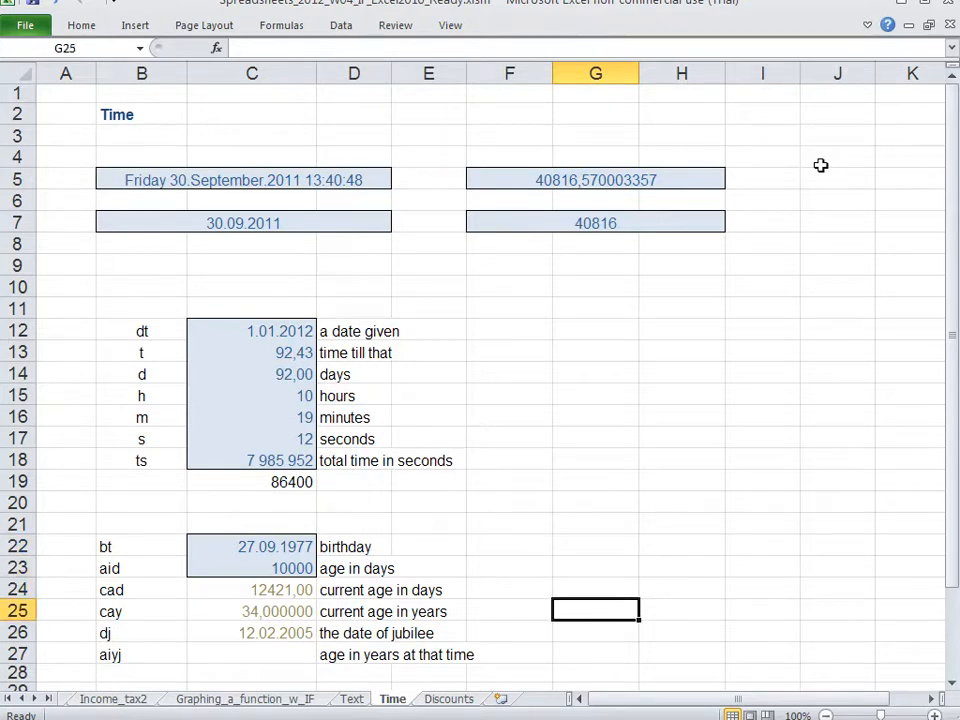
key("Left")
key("Left")
key("Left")
key("Left")
key("Left")
key("Up")
key("Up")
key("Right")
key("Up")
key("Up")
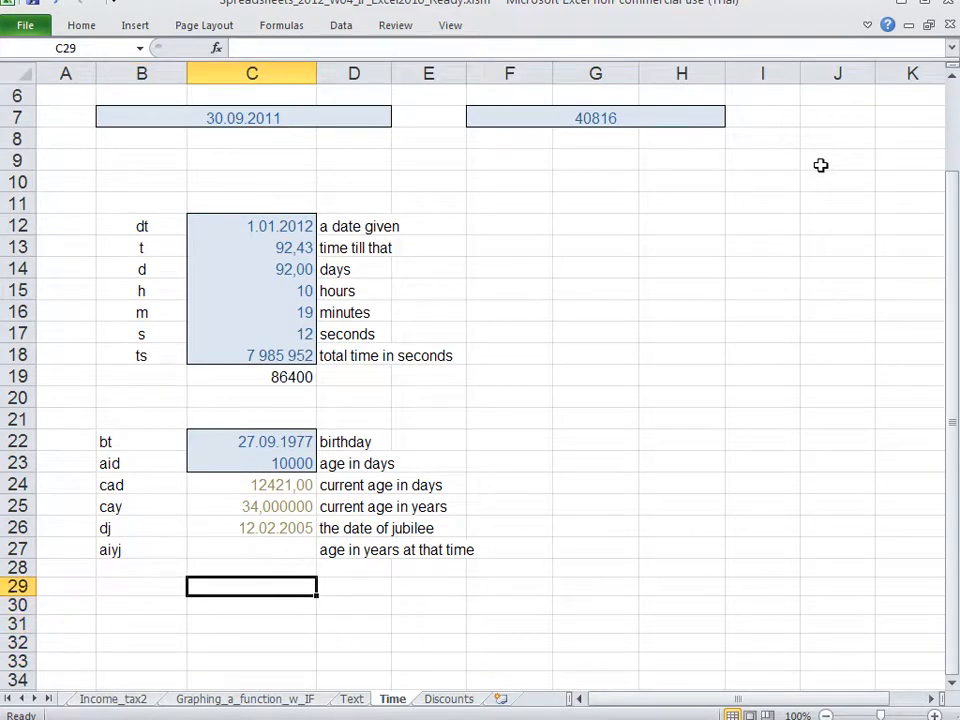
type("15.0")
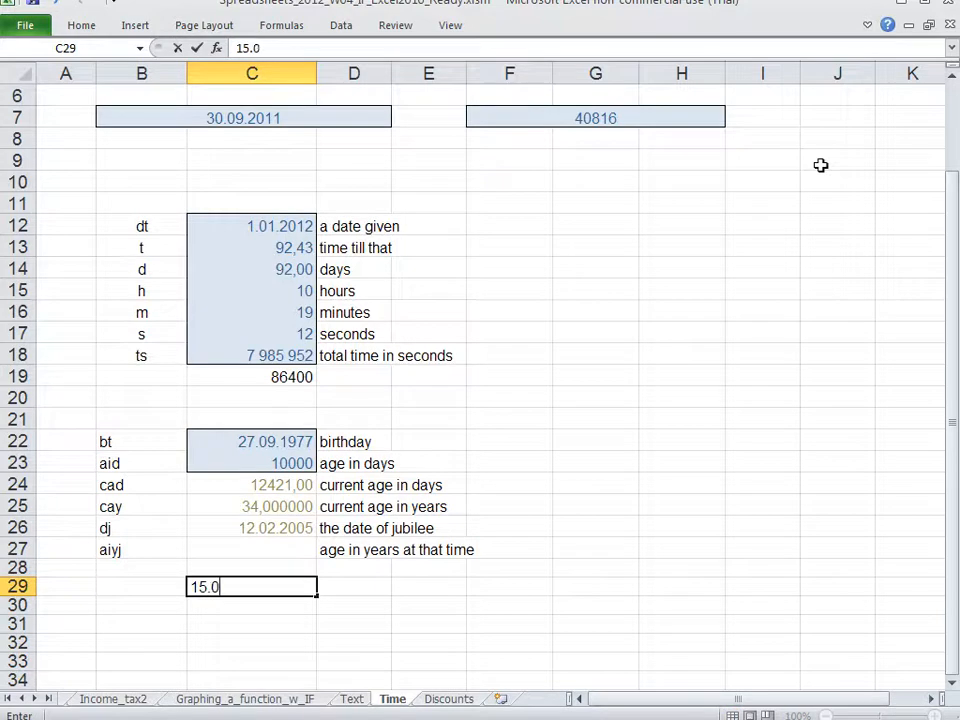
type("9.2011")
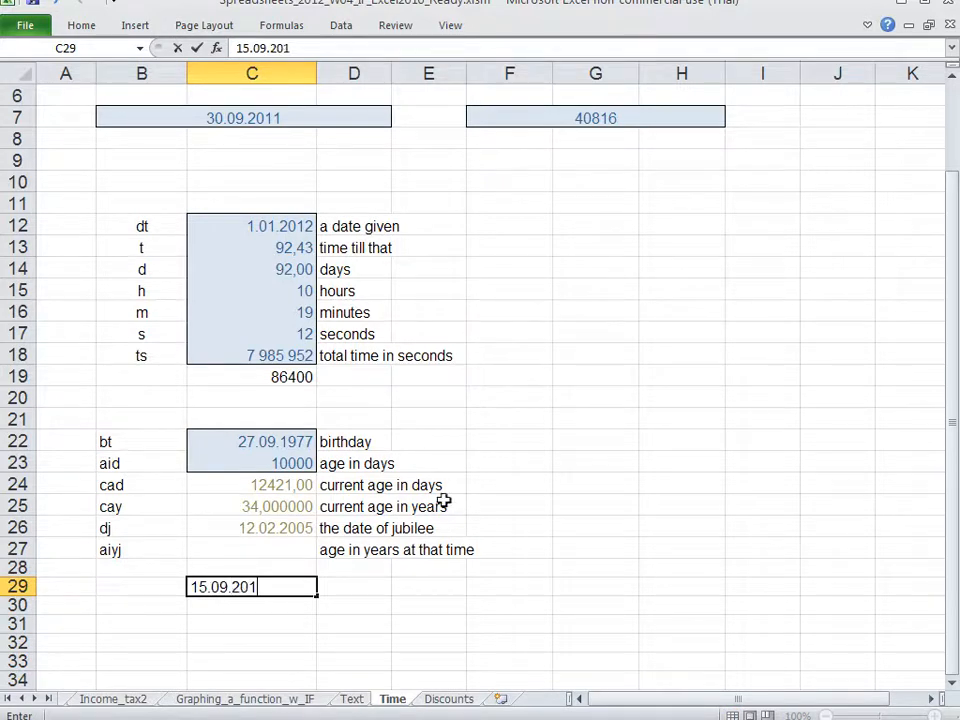
key("Return")
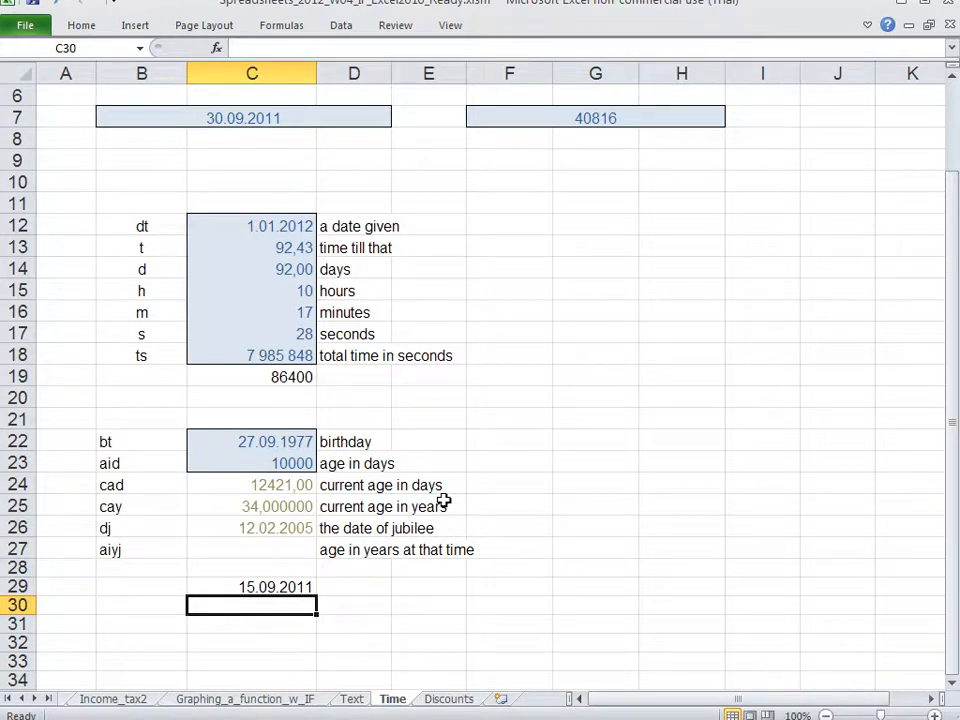
Step: Edit the month of the date in C29 so it reads 15.10.2011
key("Up")
key("F2")
key("Left")
key("Left")
key("Left")
key("Left")
key("Left")
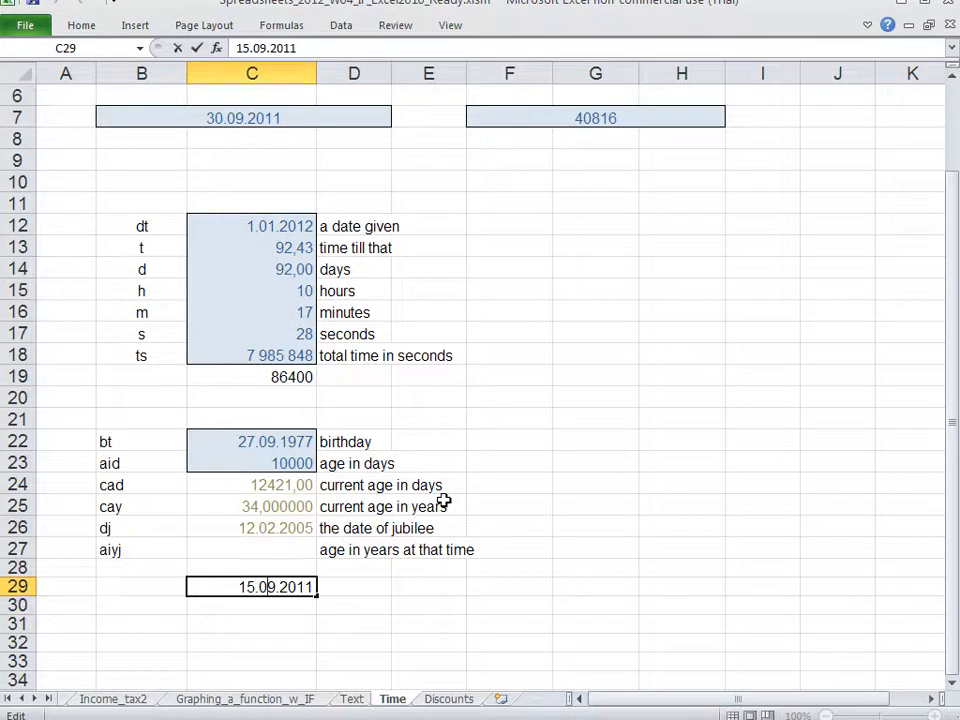
key("BackSpace")
key("Delete")
type("10")
key("Return")
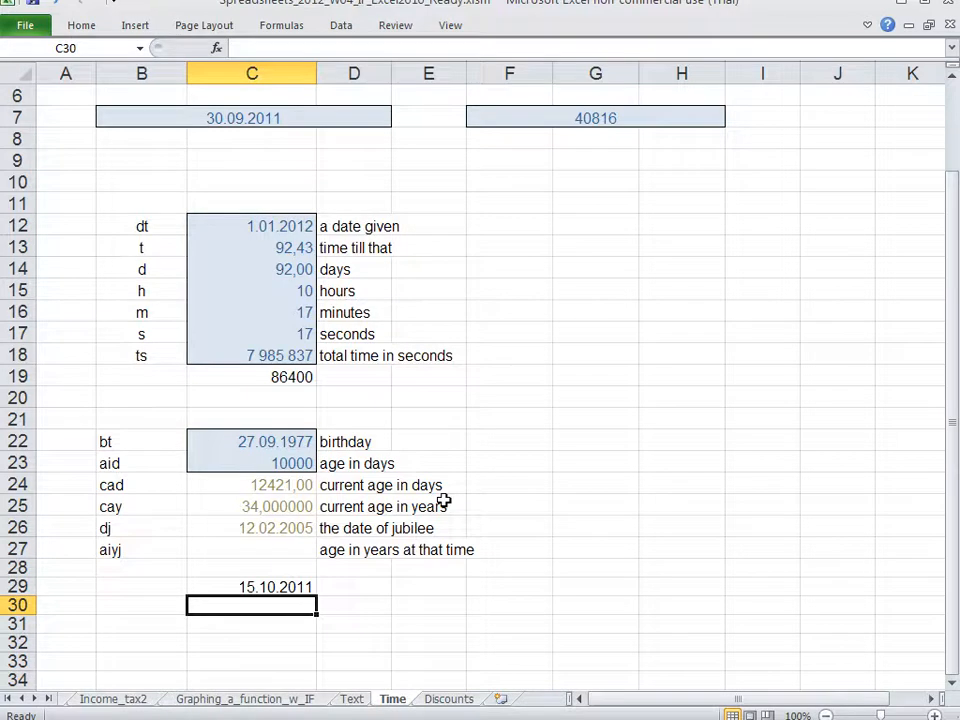
Step: Start a DATE formula in D29 with YEAR(C29) as its year argument
key("Up")
key("Right")
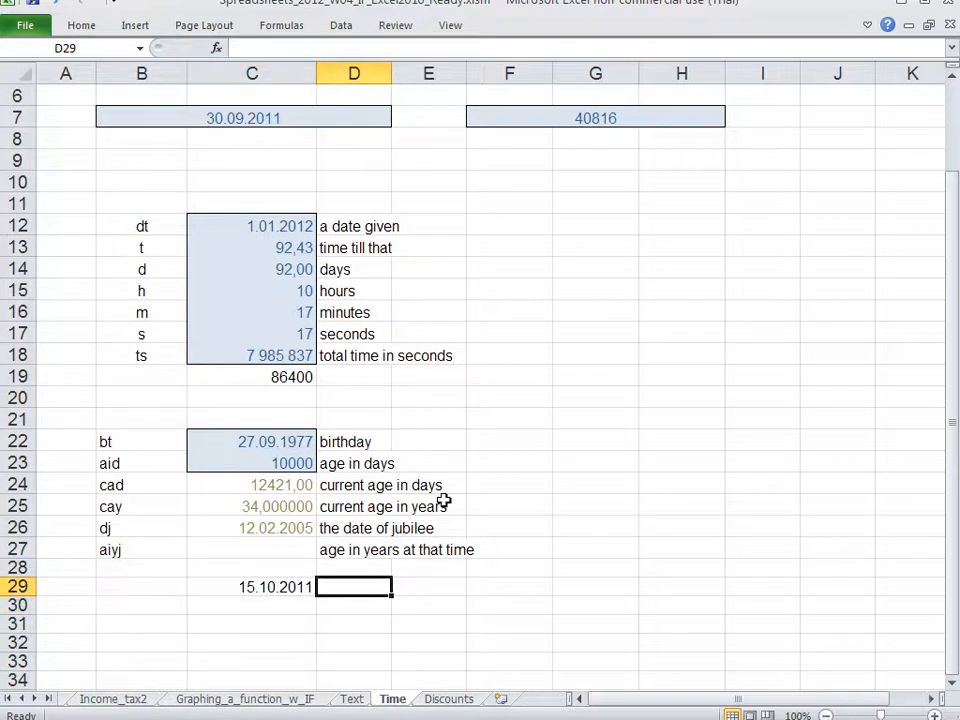
type("=")
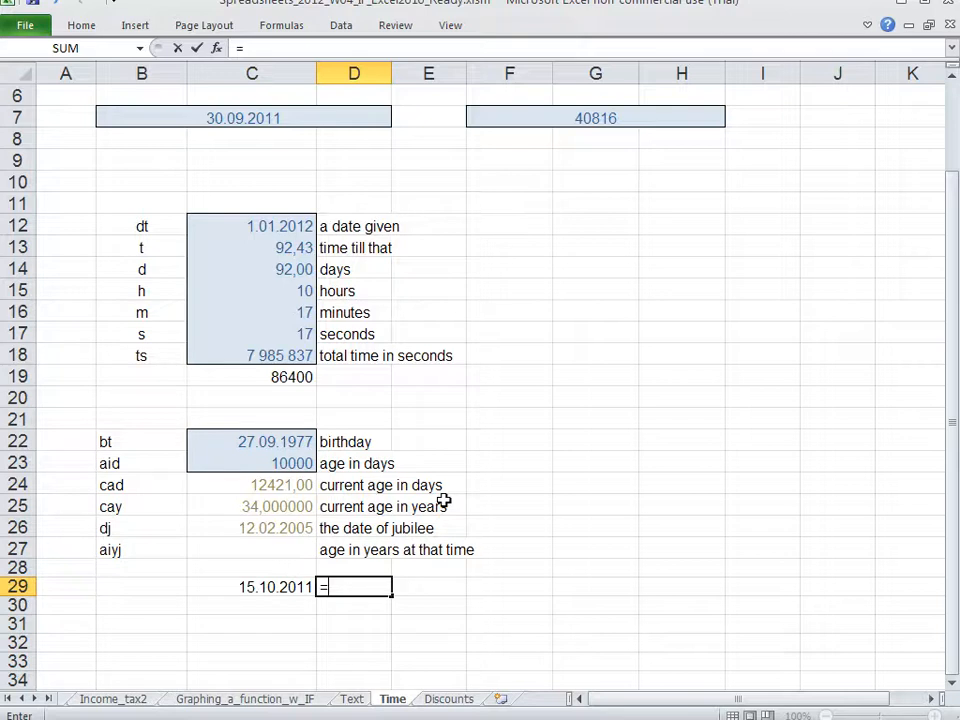
type("date")
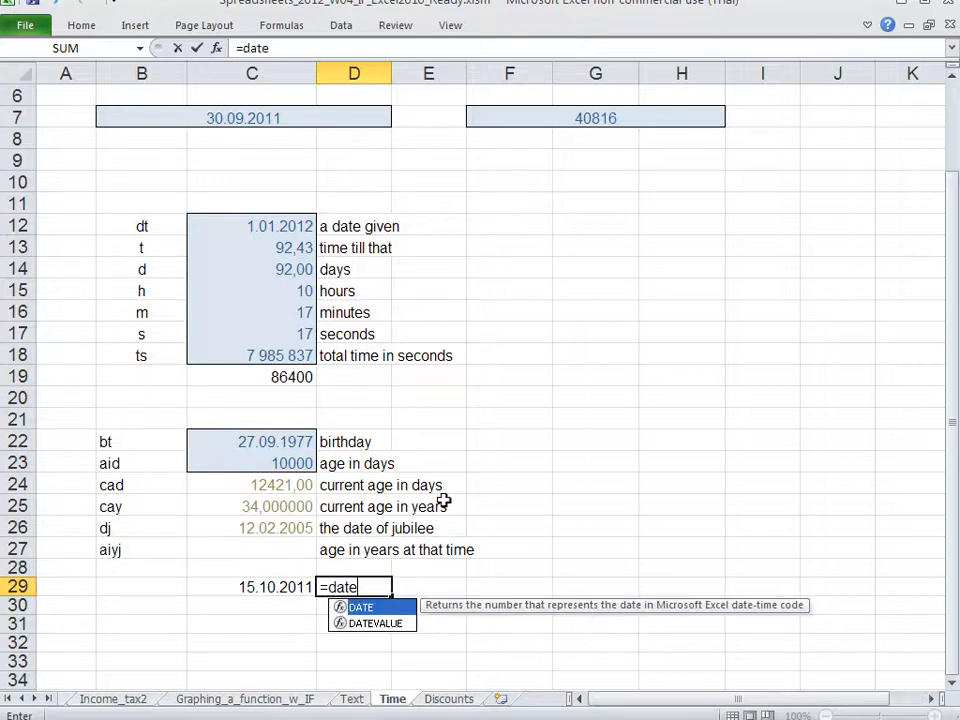
type("(")
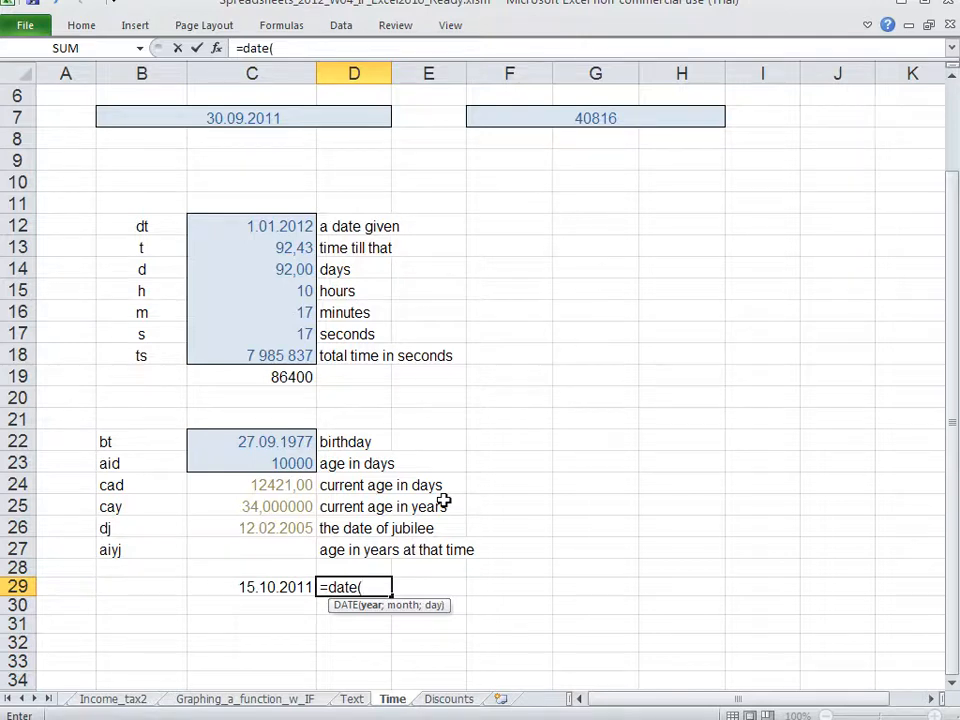
type("year(")
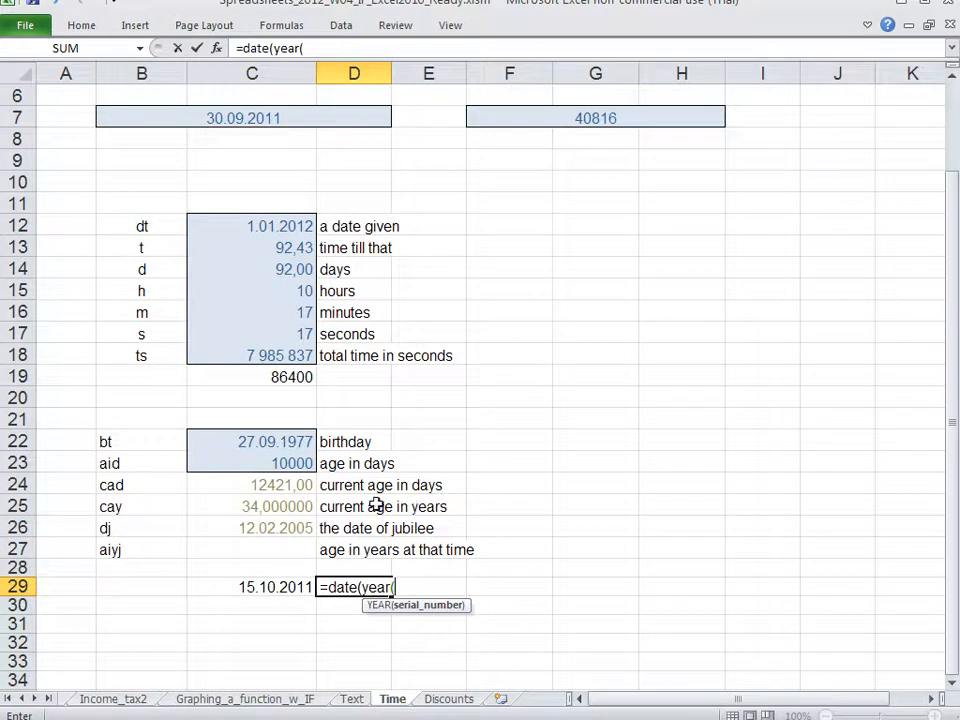
left_click(274, 587)
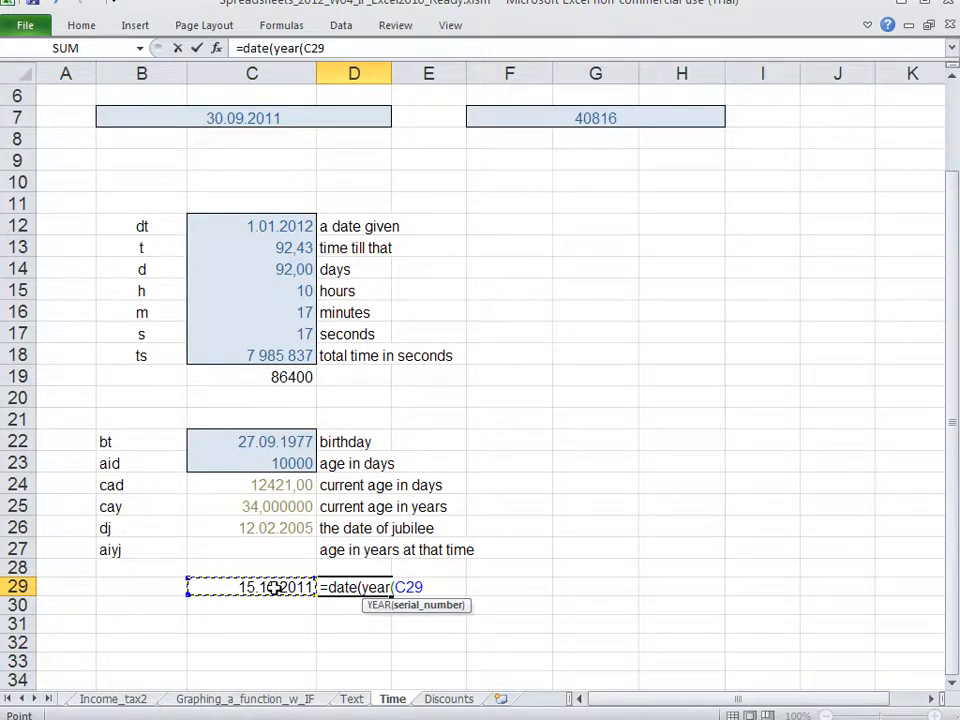
type(")")
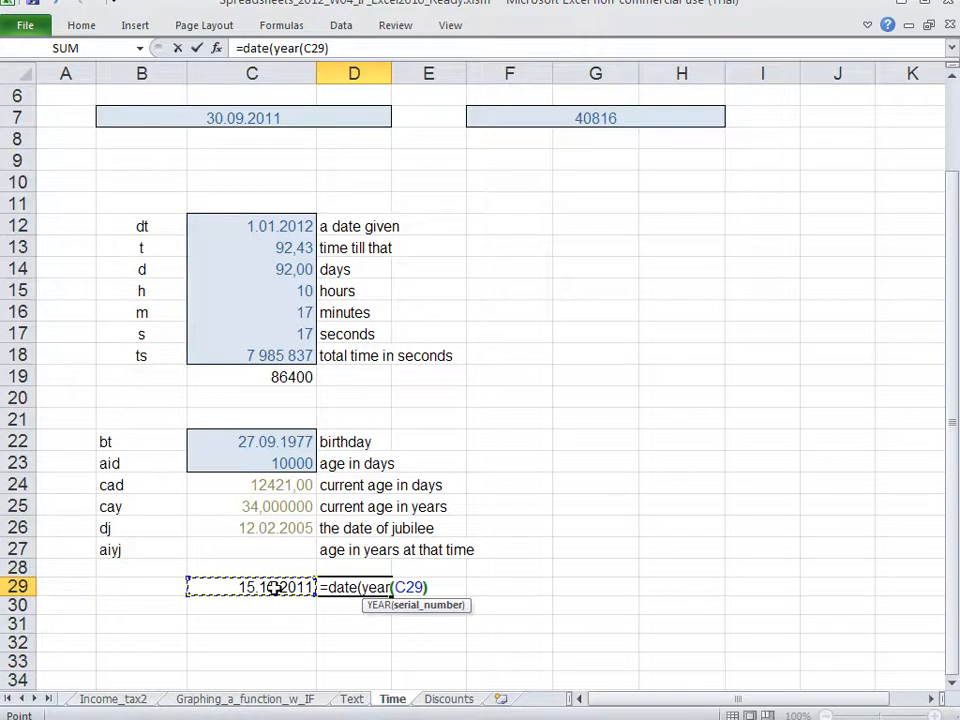
type(";")
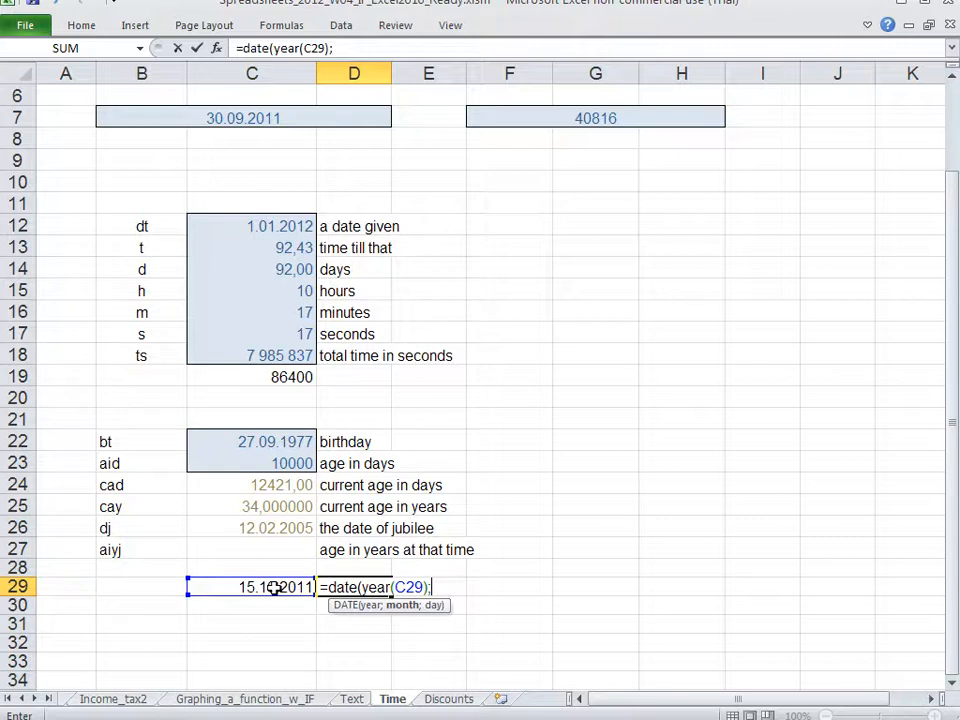
Step: Complete the DATE formula in D29 with MONTH(C29)+1 as the month and 1 as the day
type("mon")
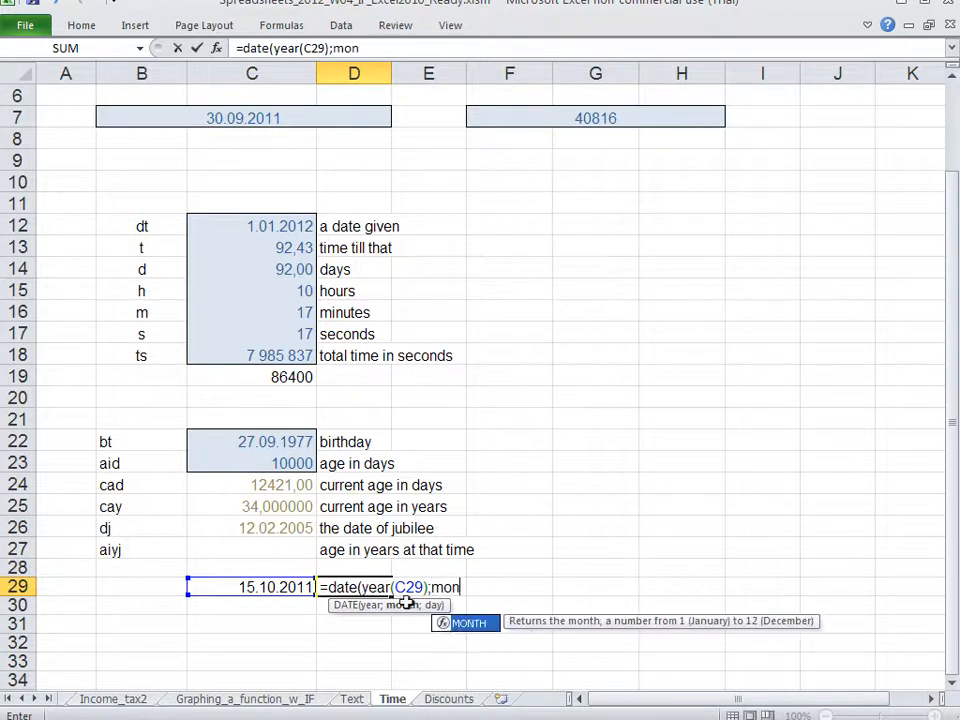
type("th(")
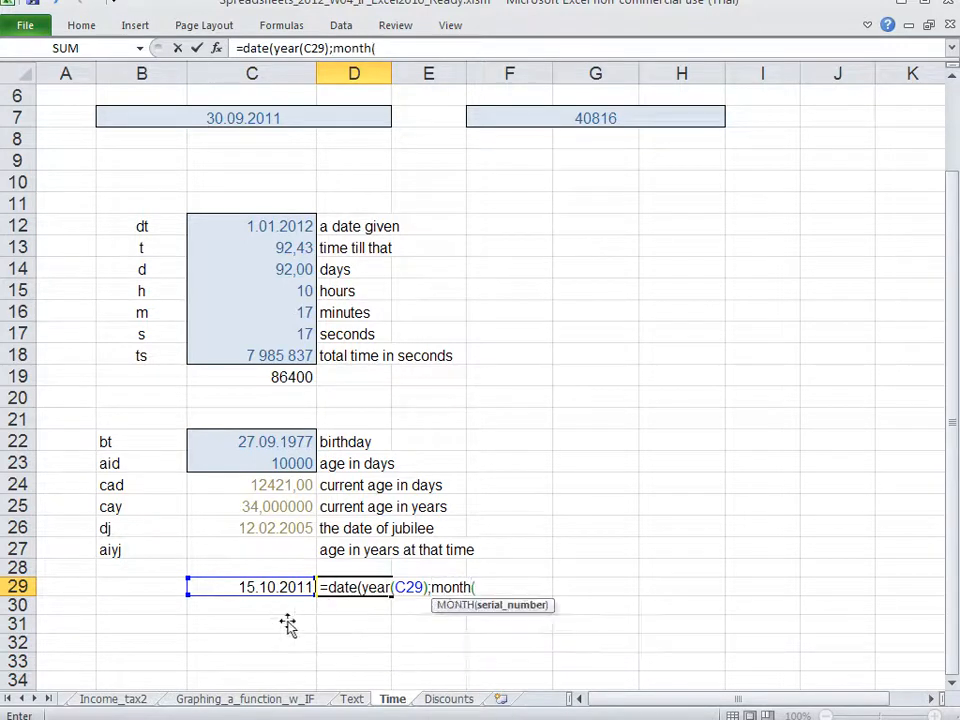
left_click(283, 585)
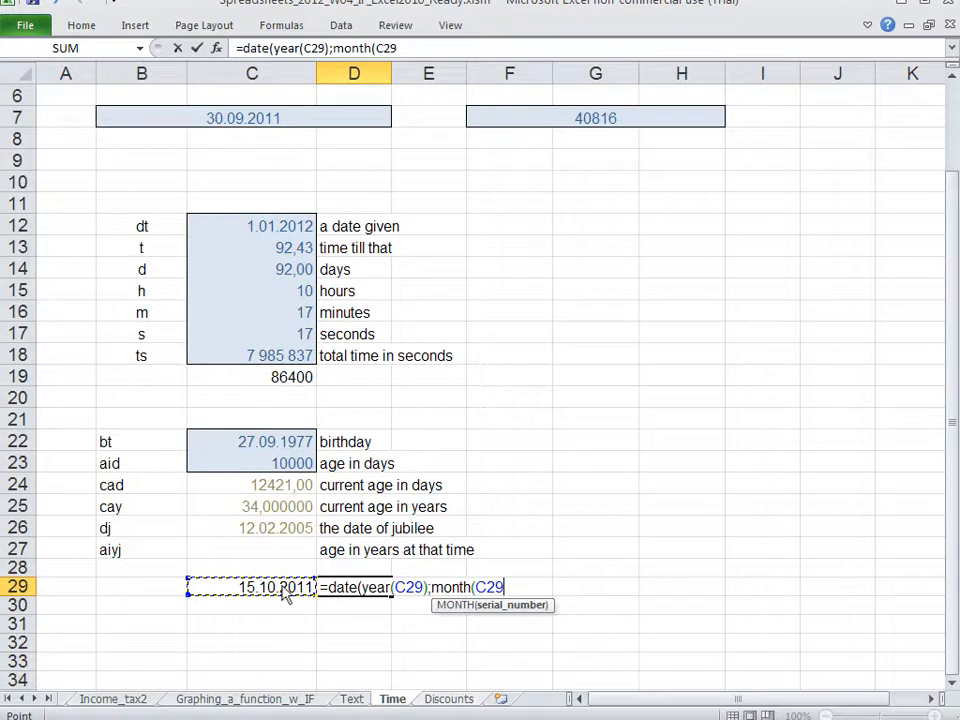
type(")")
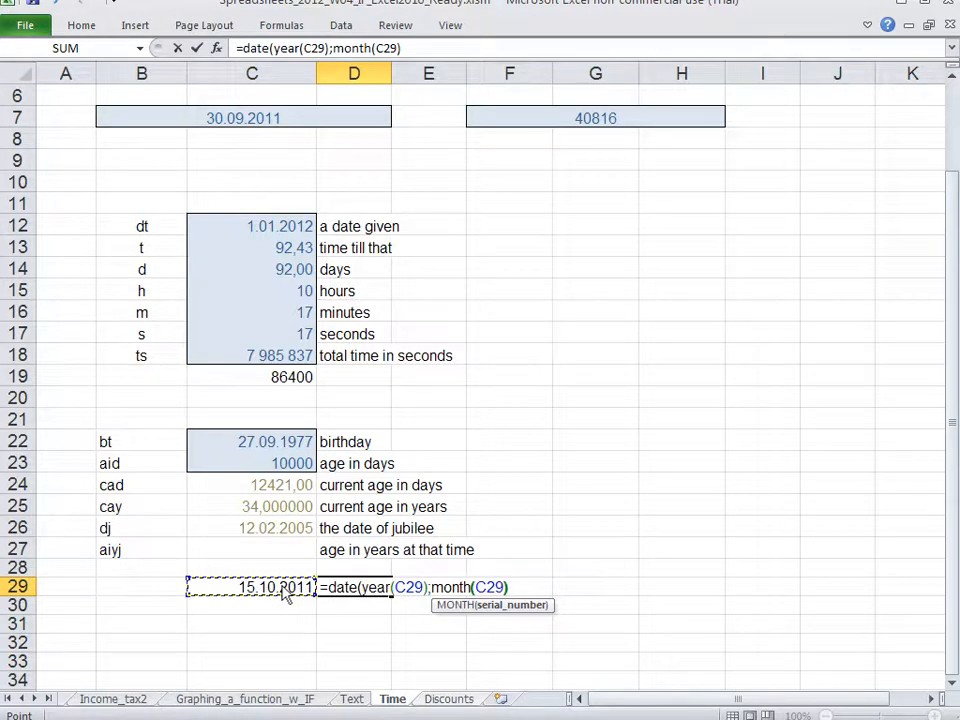
type("+1")
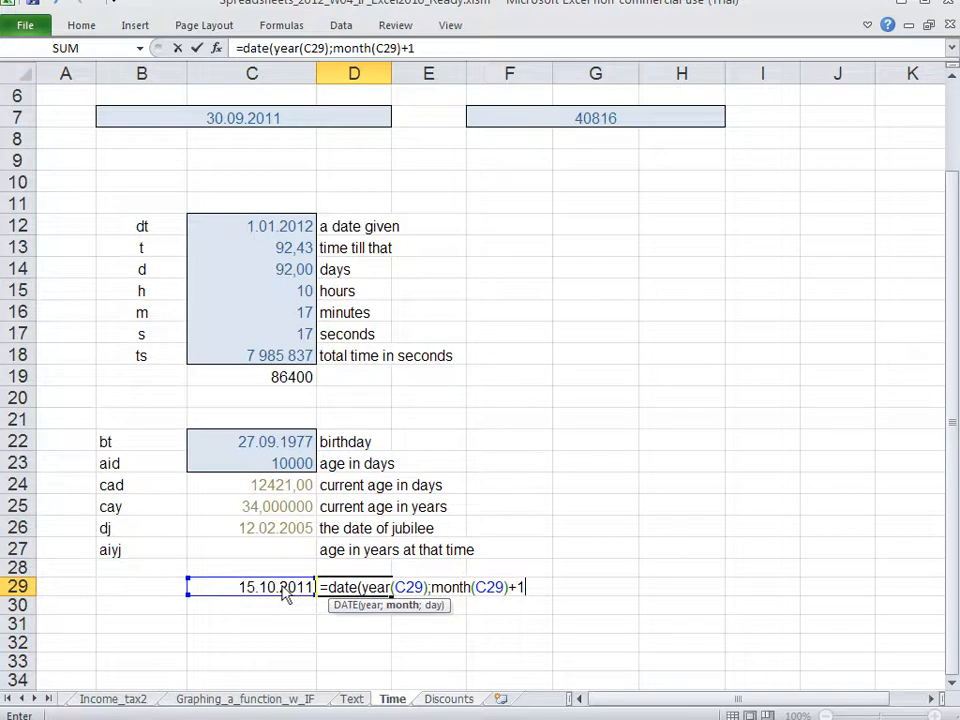
type(";1")
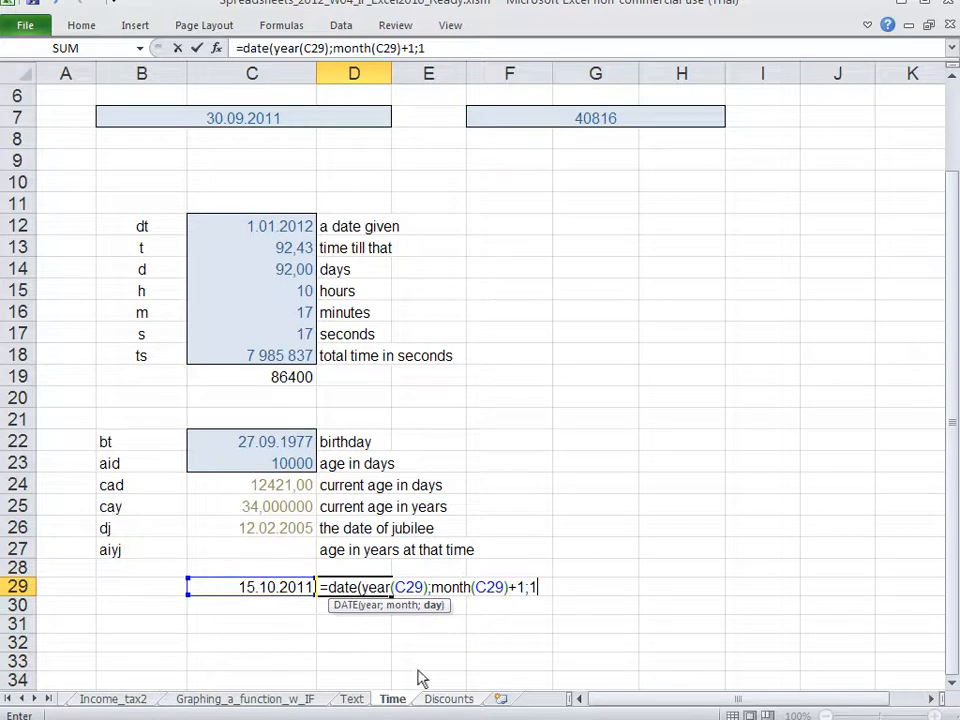
key("Return")
key("Return")
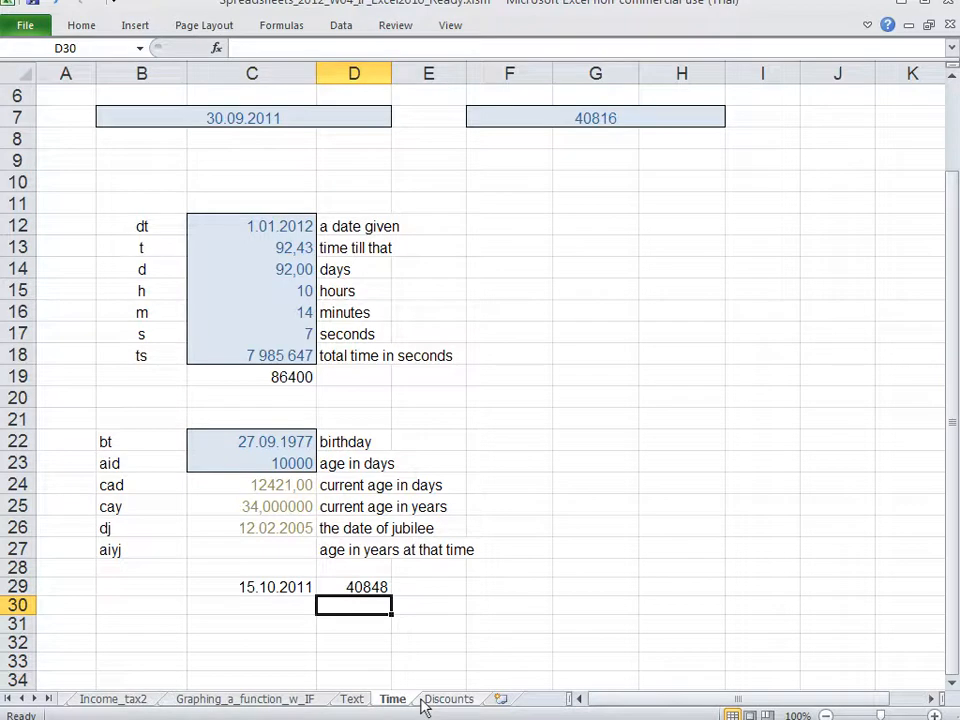
Step: Format cell D29 with the Date number category
key("Up")
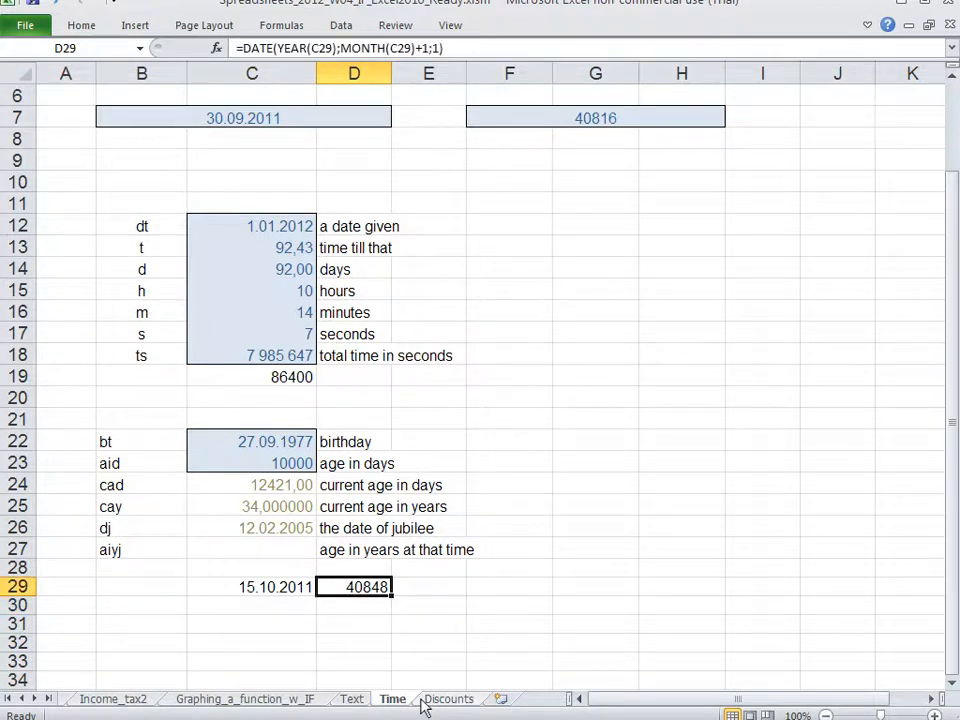
key("ctrl+1")
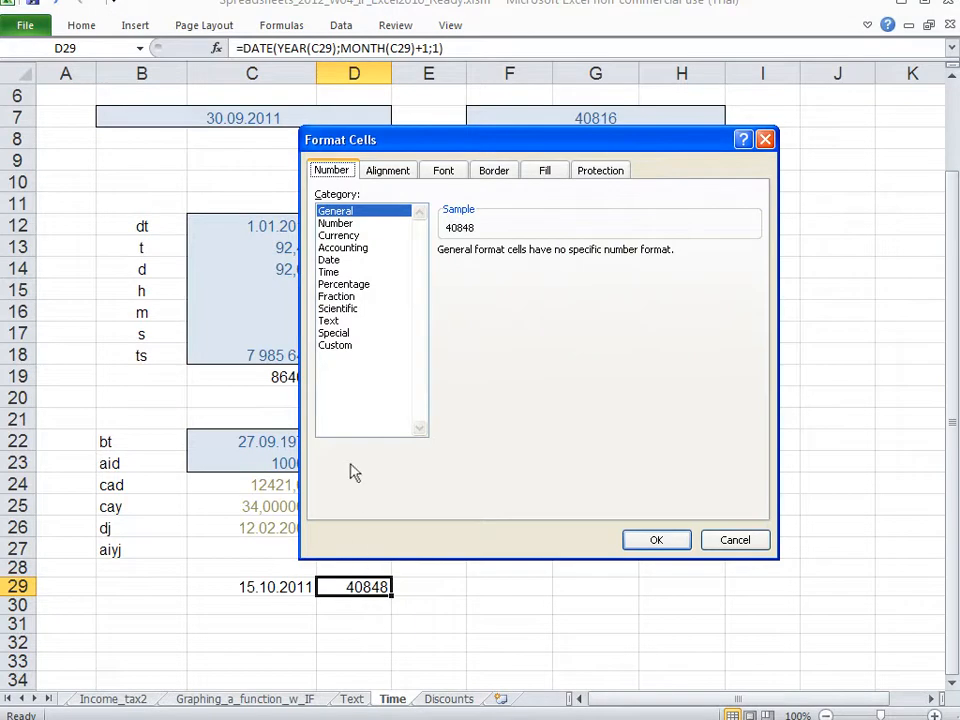
left_click(344, 262)
left_click(664, 540)
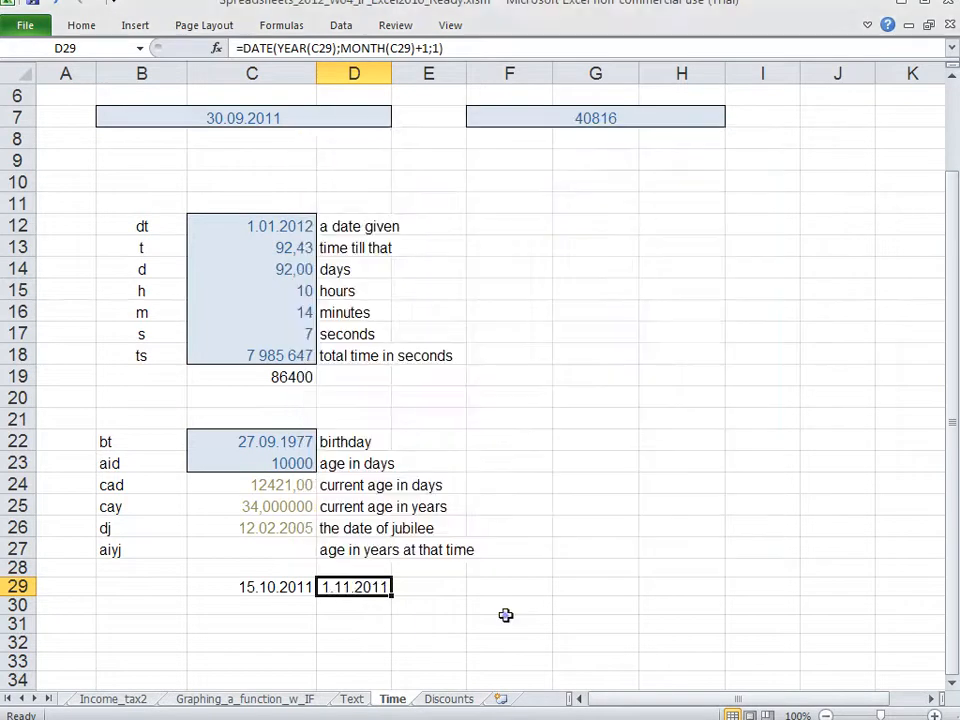
Step: Append -1 to the DATE formula in D29 and widen column D slightly so the full date fits
left_click(506, 615)
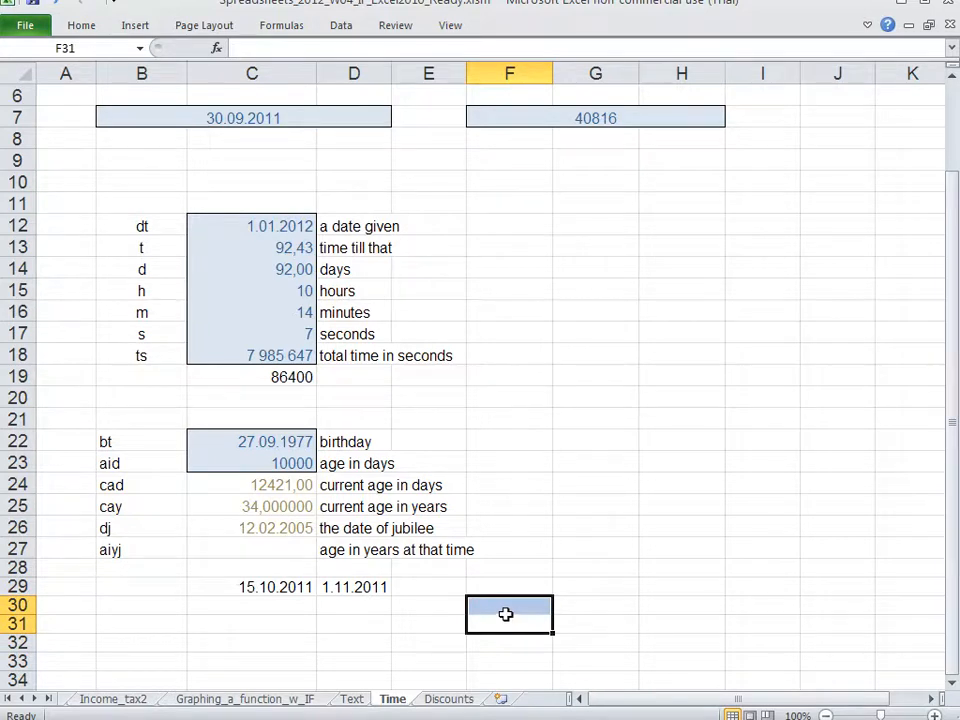
key("Up")
key("Left")
key("Up")
key("Left")
key("F2")
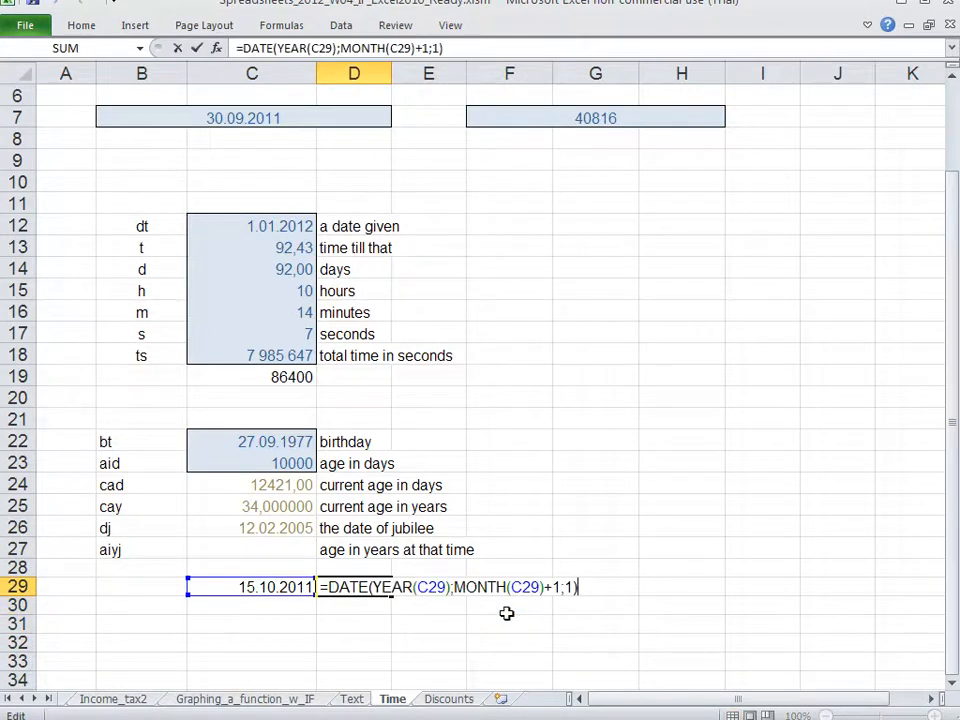
type("-1")
key("Return")
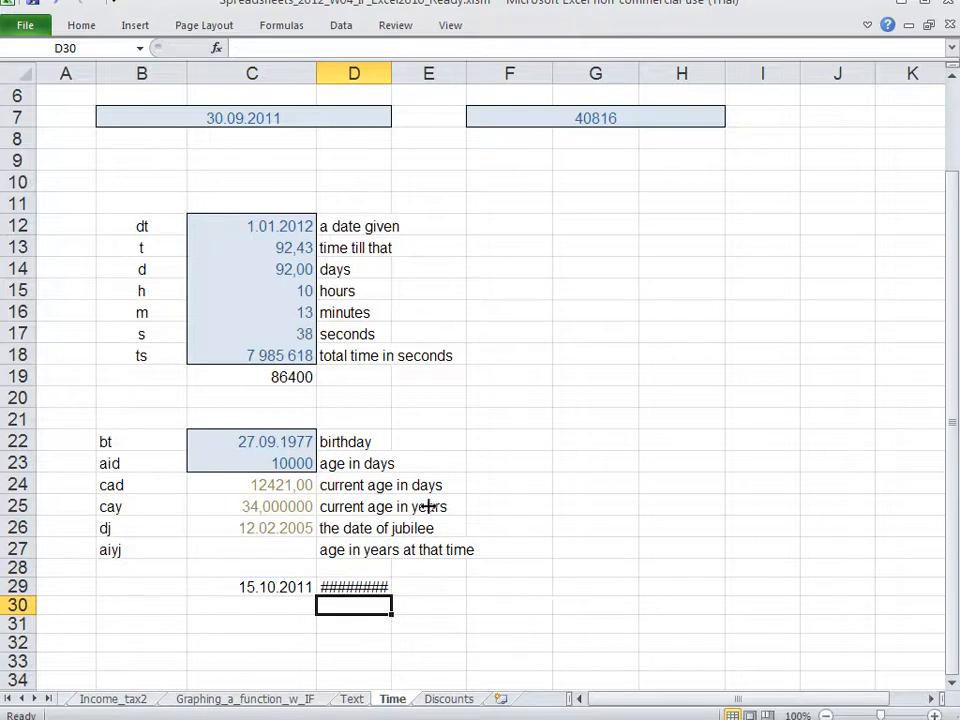
left_click_drag(392, 73, 403, 73)
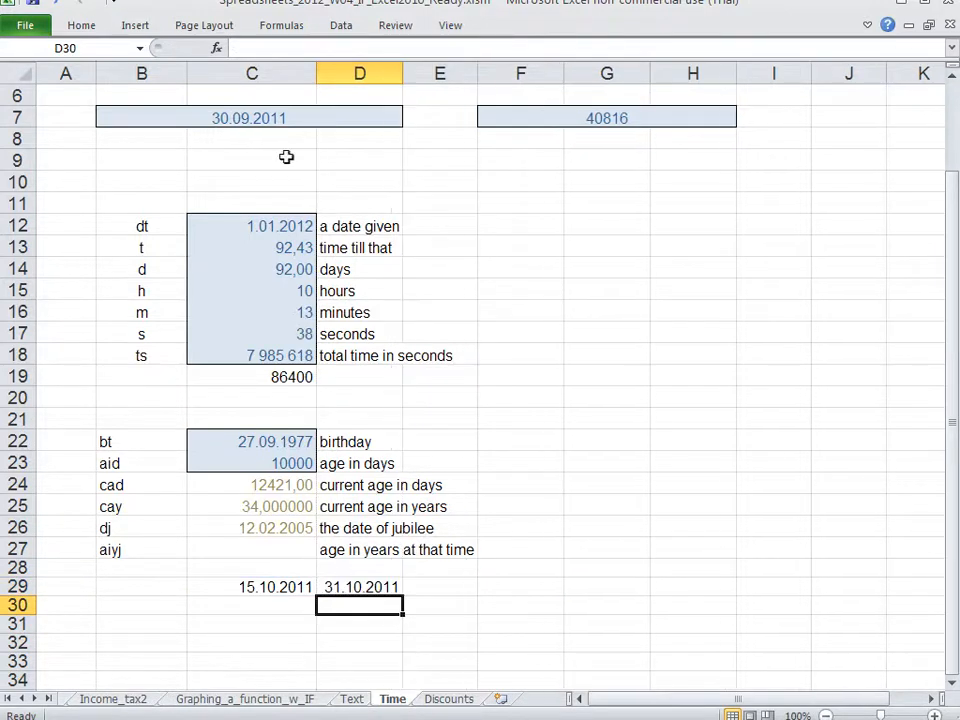
Step: Extend the formula in D29 to subtract C29, giving =DATE(YEAR(C29);MONTH(C29)+1;1)-1-C29
double_click(371, 588)
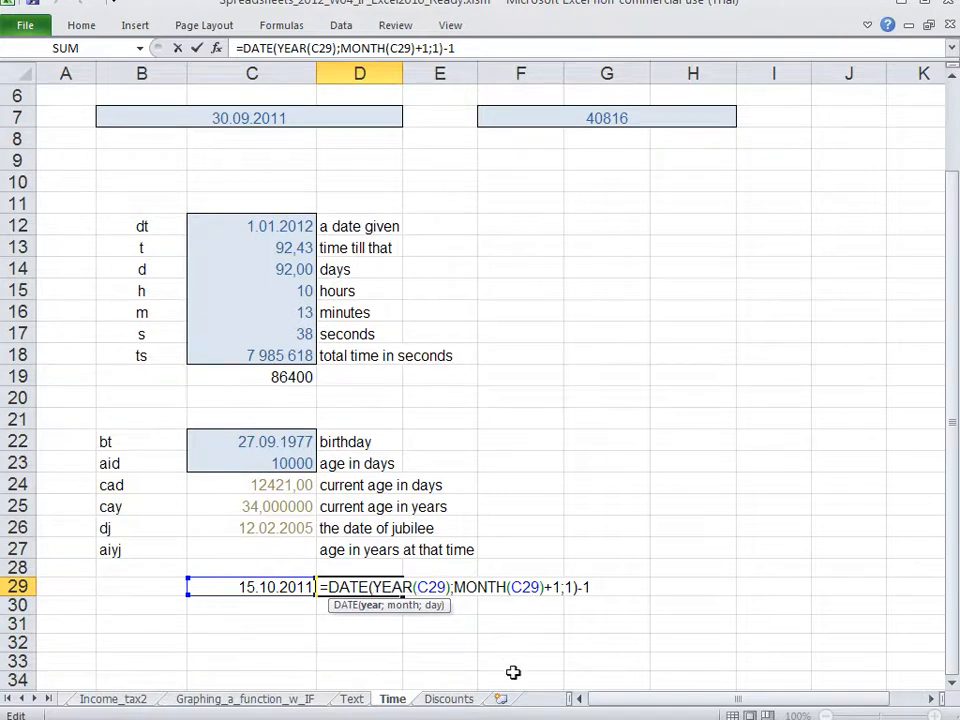
key("Return")
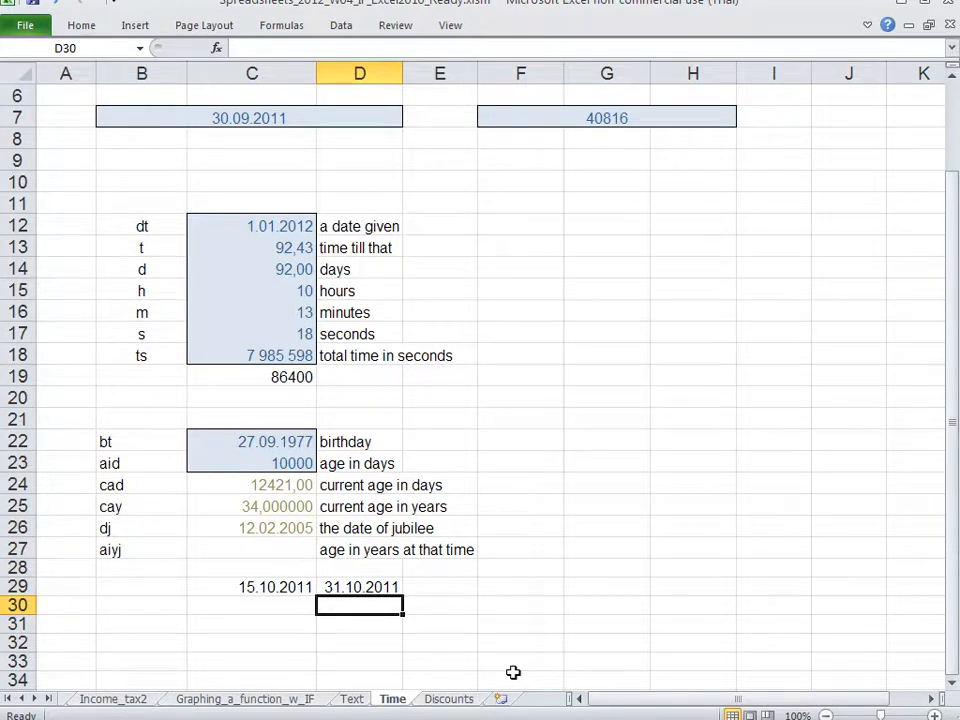
key("Up")
key("F2")
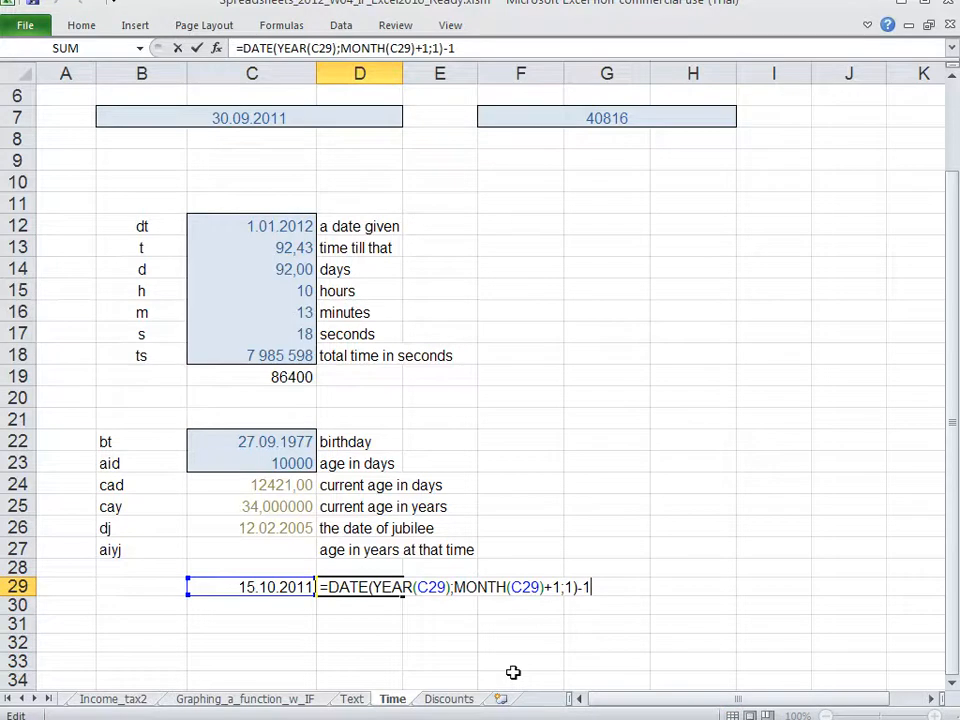
type("-")
left_click(267, 587)
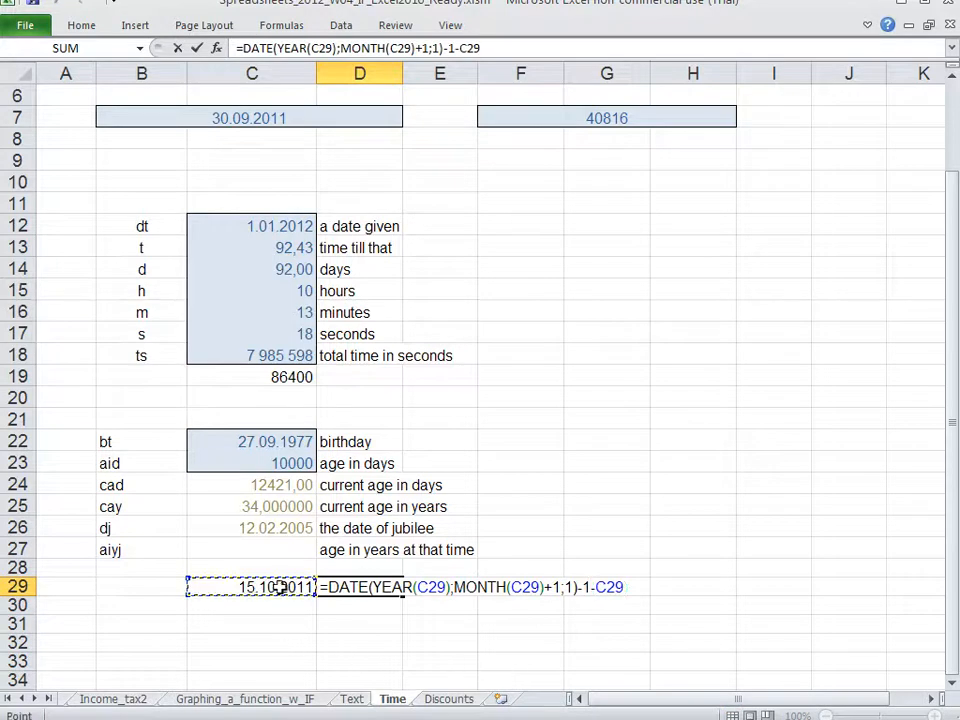
key("Return")
Step: Review the formula in D29 in edit mode without changing it
key("Up")
key("F2")
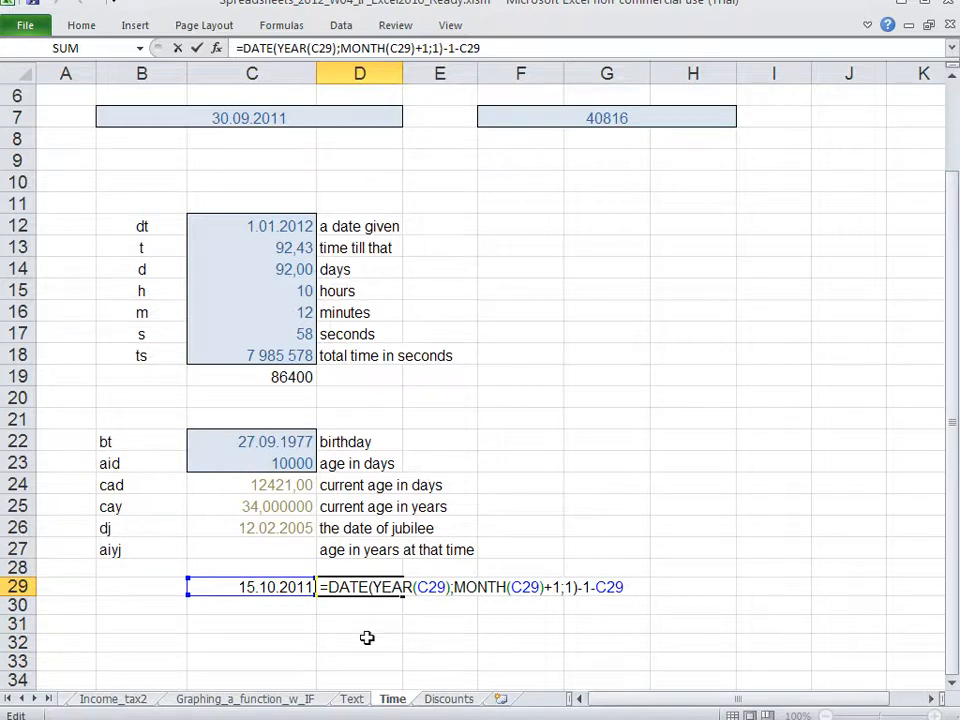
key("Return")
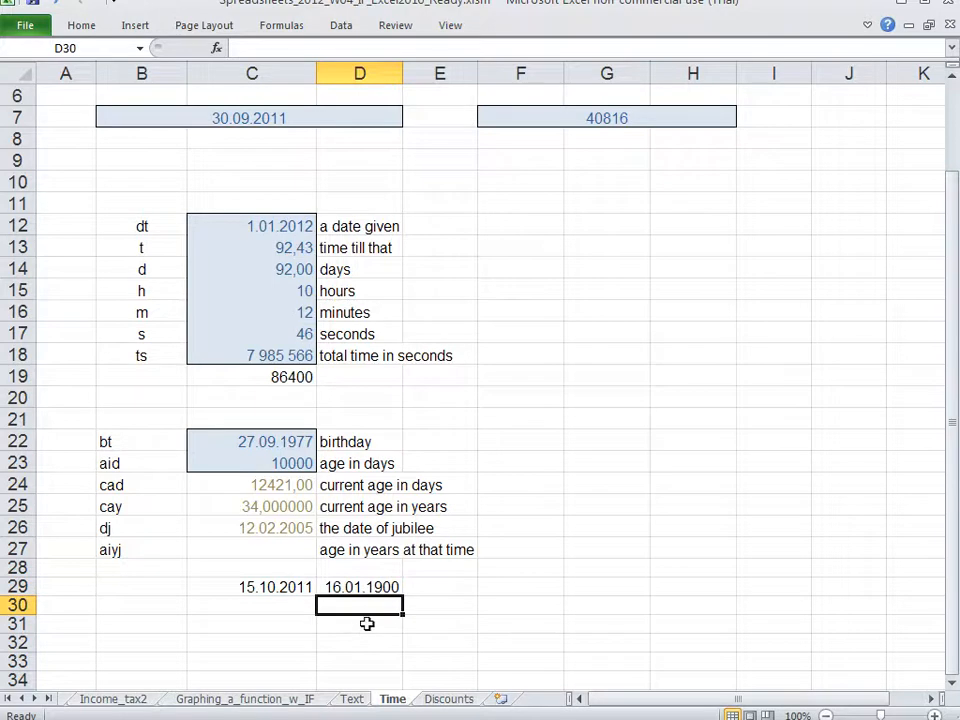
Step: Format cell D29 with the Number category and two decimal places
double_click(366, 587)
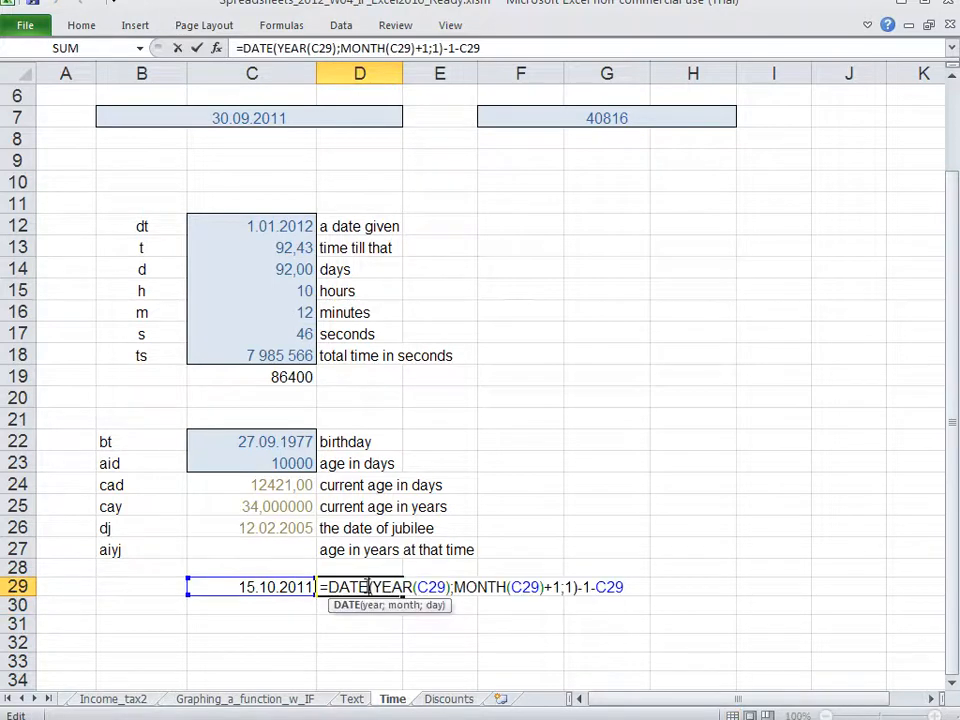
key("Return")
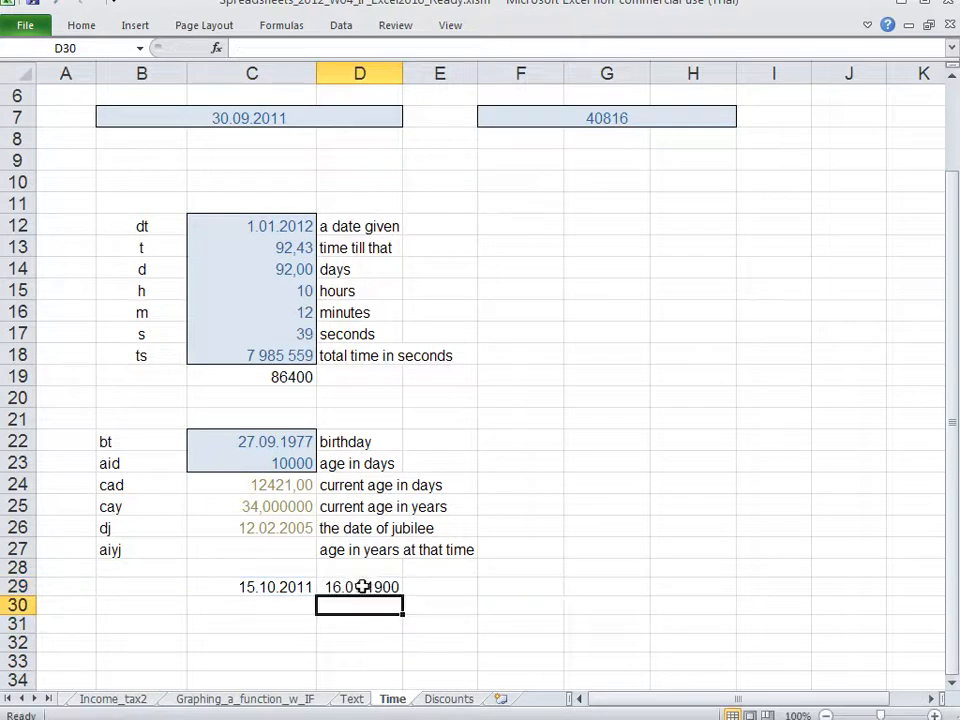
left_click(355, 587)
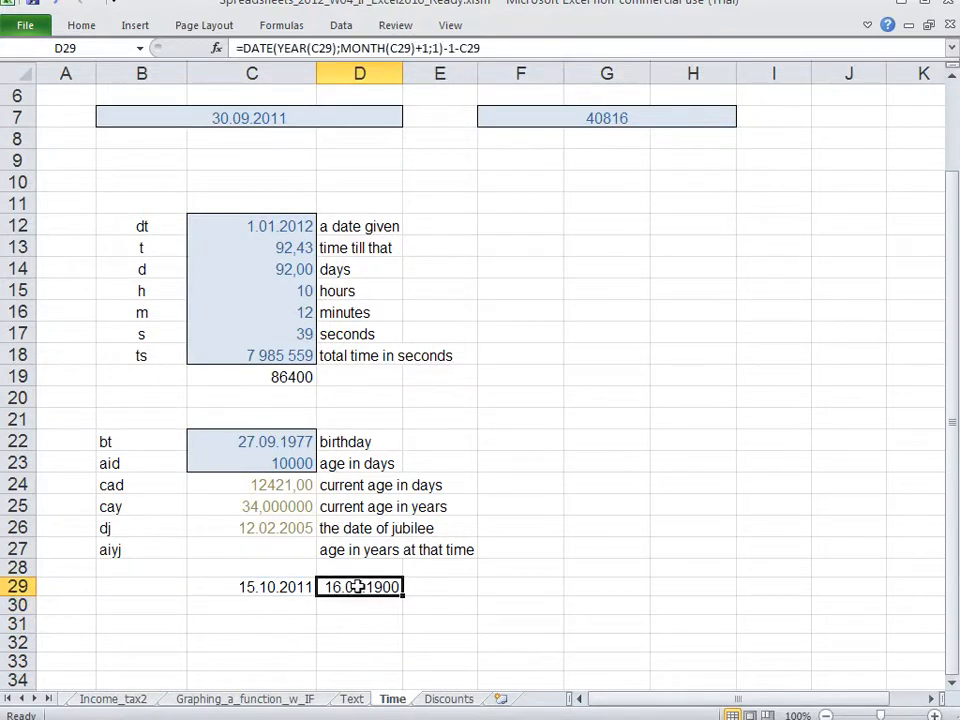
key("ctrl+1")
left_click(344, 224)
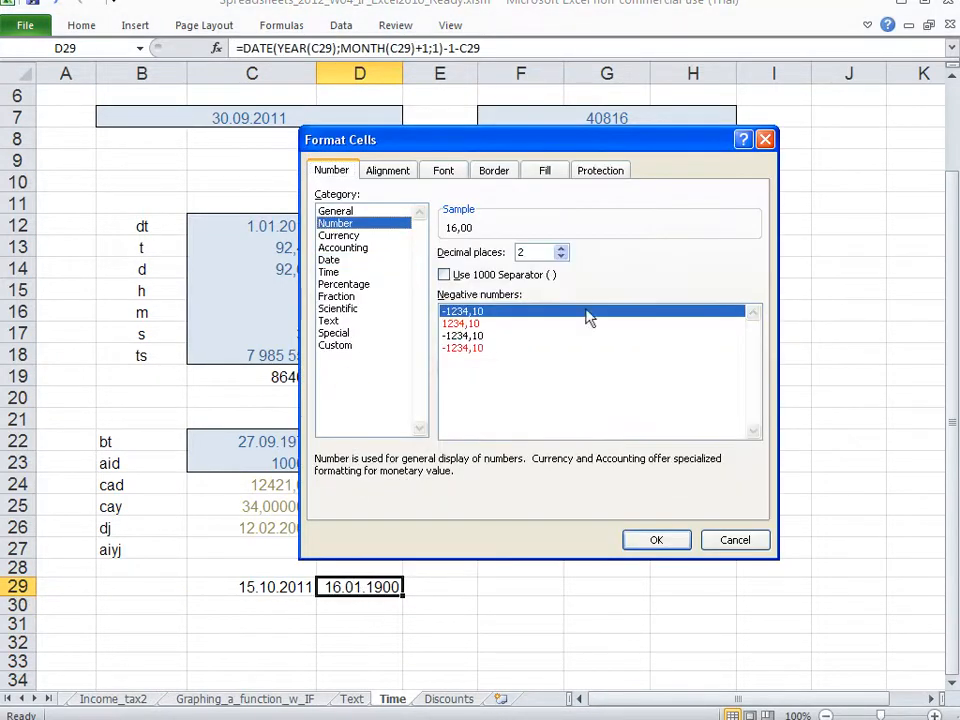
left_click(655, 540)
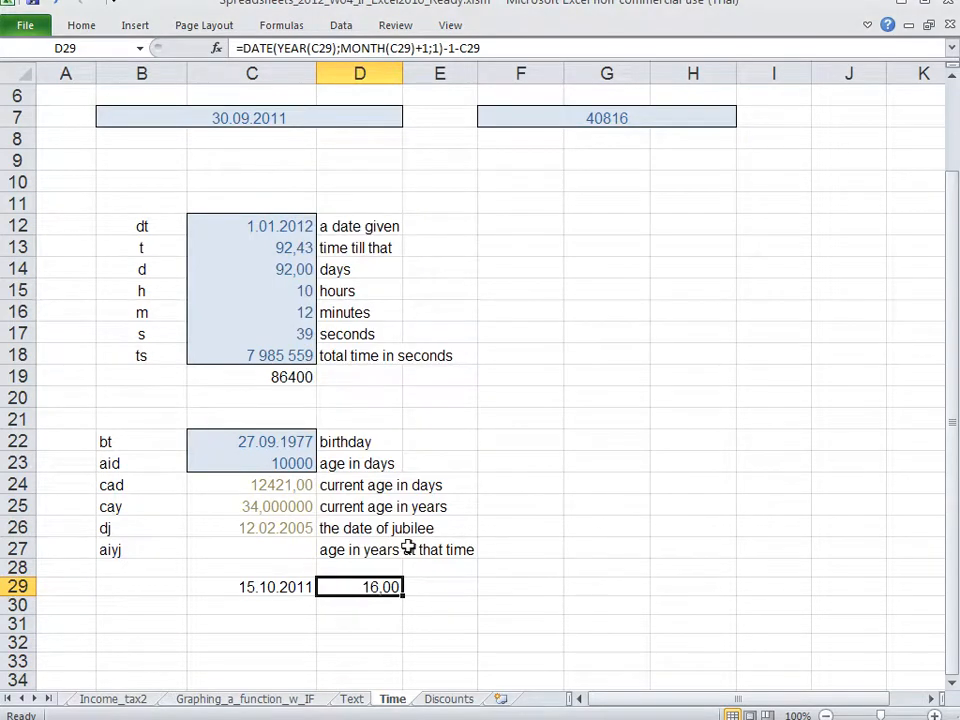
Step: Format cell D29 with the Date category, using the *14.03.2001 type
left_click(269, 587)
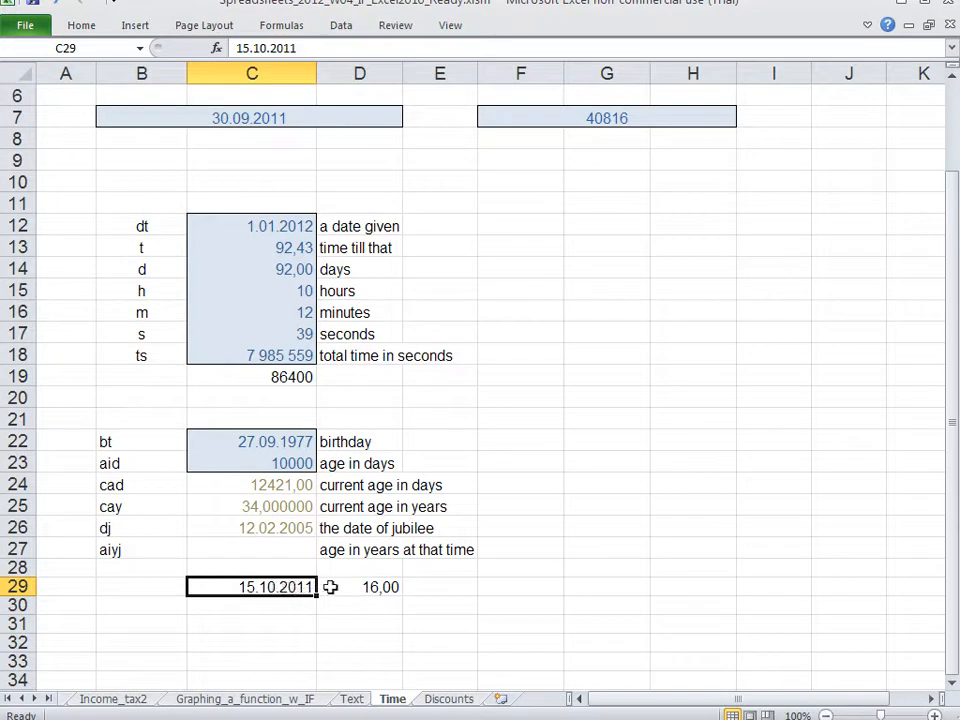
left_click(370, 588)
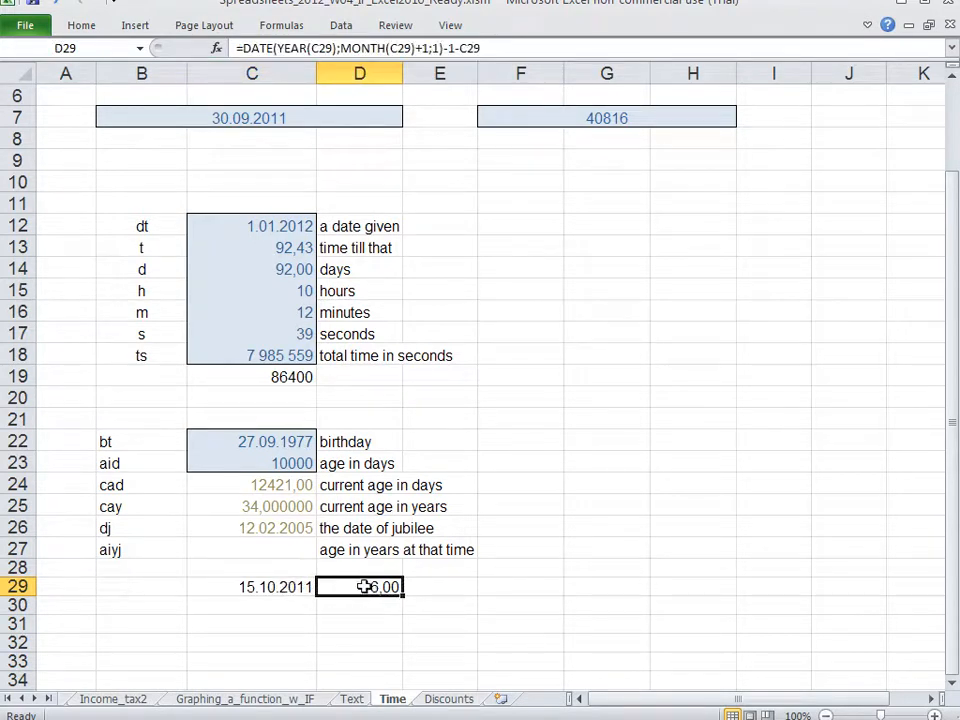
double_click(365, 588)
key("Escape")
key("ctrl+1")
left_click(357, 261)
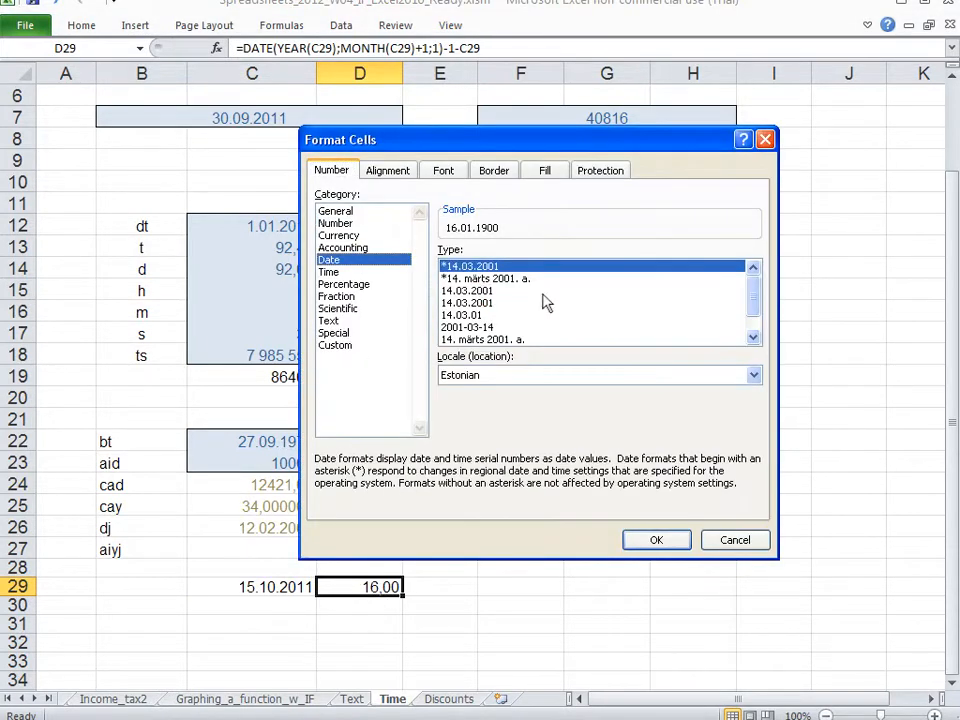
left_click(665, 541)
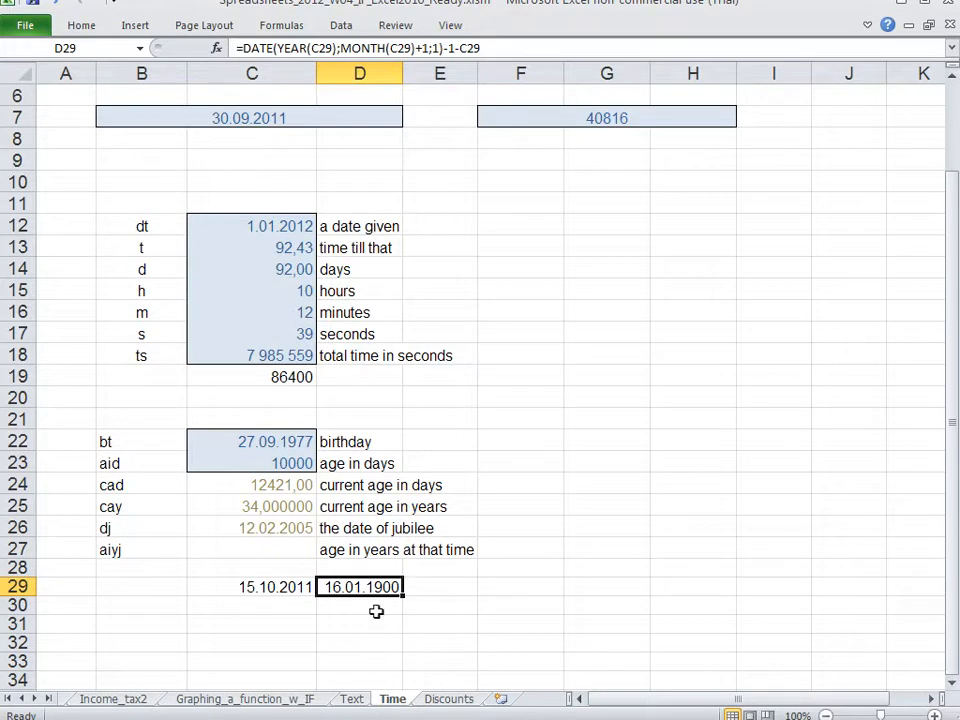
Step: Set D29 back to the Number category with two decimal places
key("ctrl+1")
left_click(358, 213)
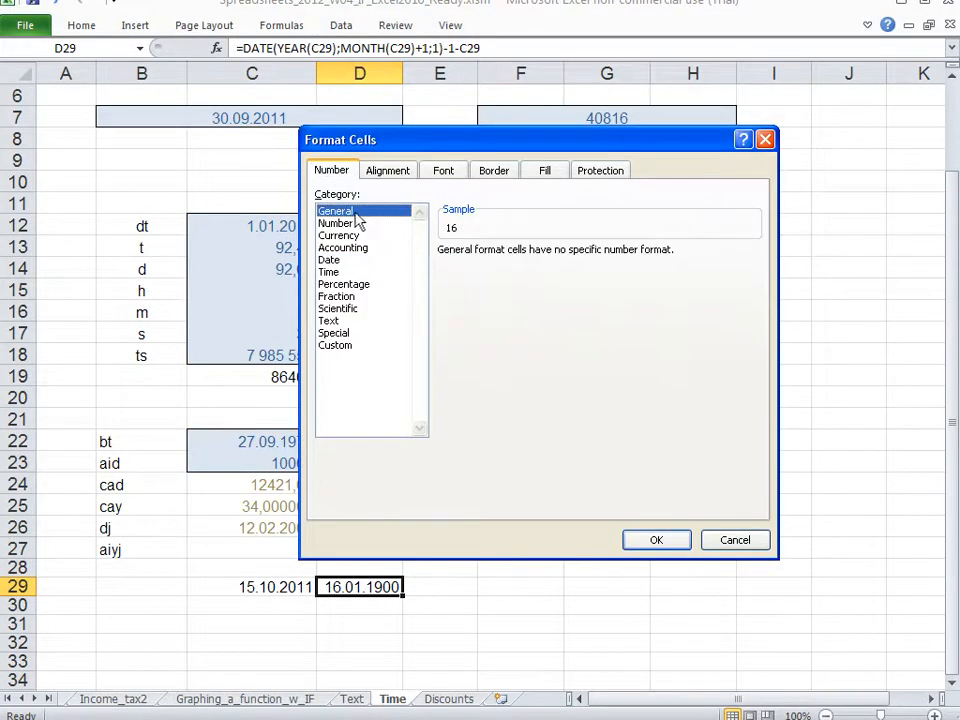
left_click(352, 224)
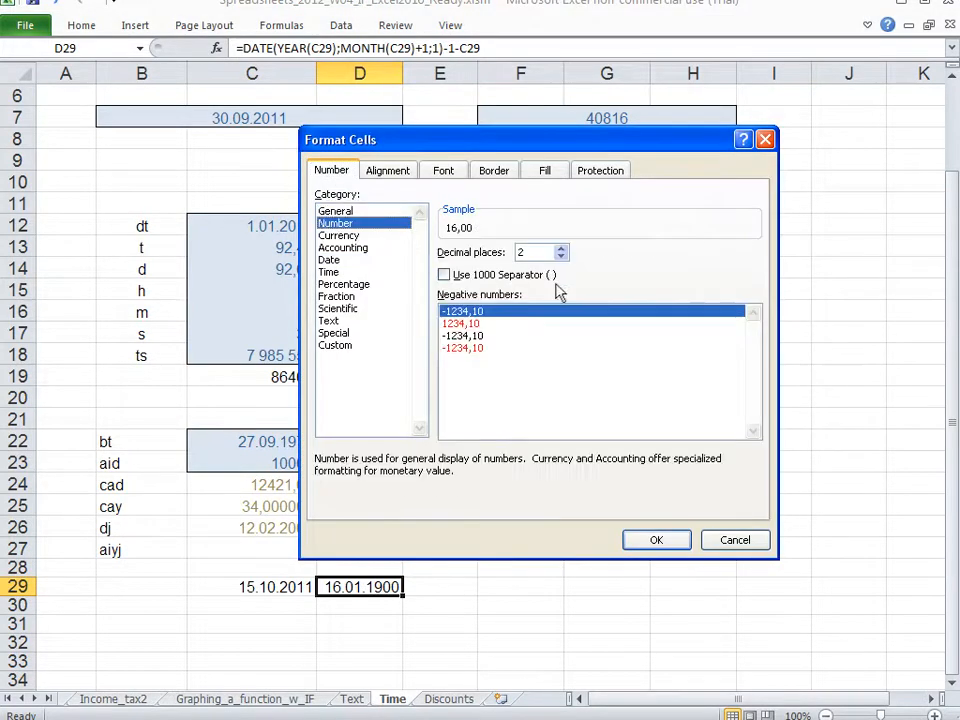
left_click(654, 539)
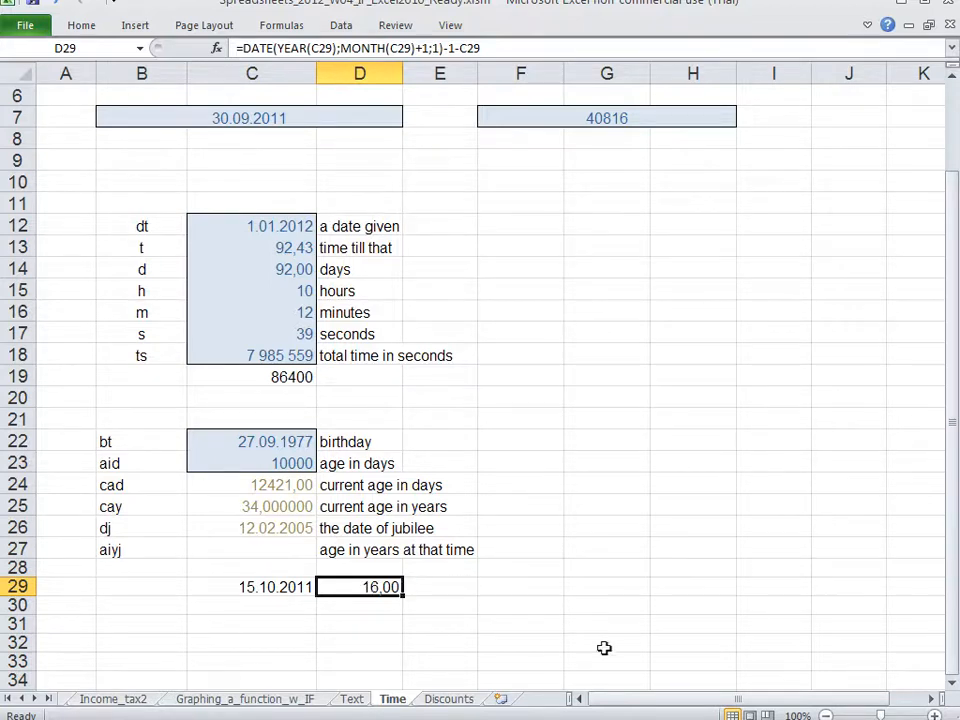
Step: Examine the year, month and day arguments and the -1 in D29's formula in edit mode
key("F2")
left_click_drag(341, 586, 437, 586)
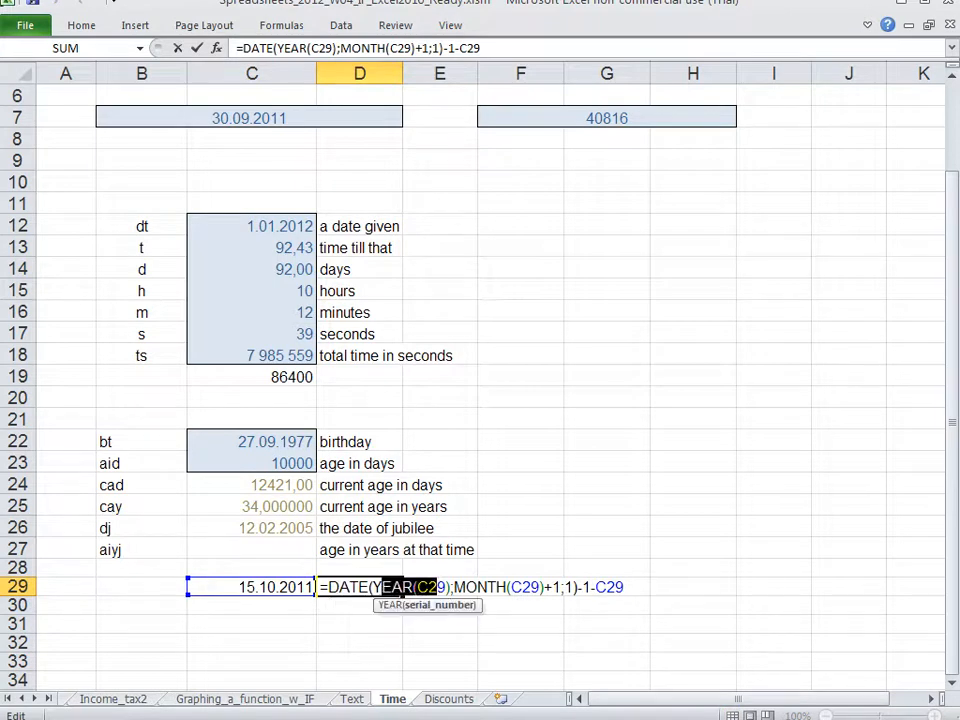
left_click_drag(478, 586, 551, 586)
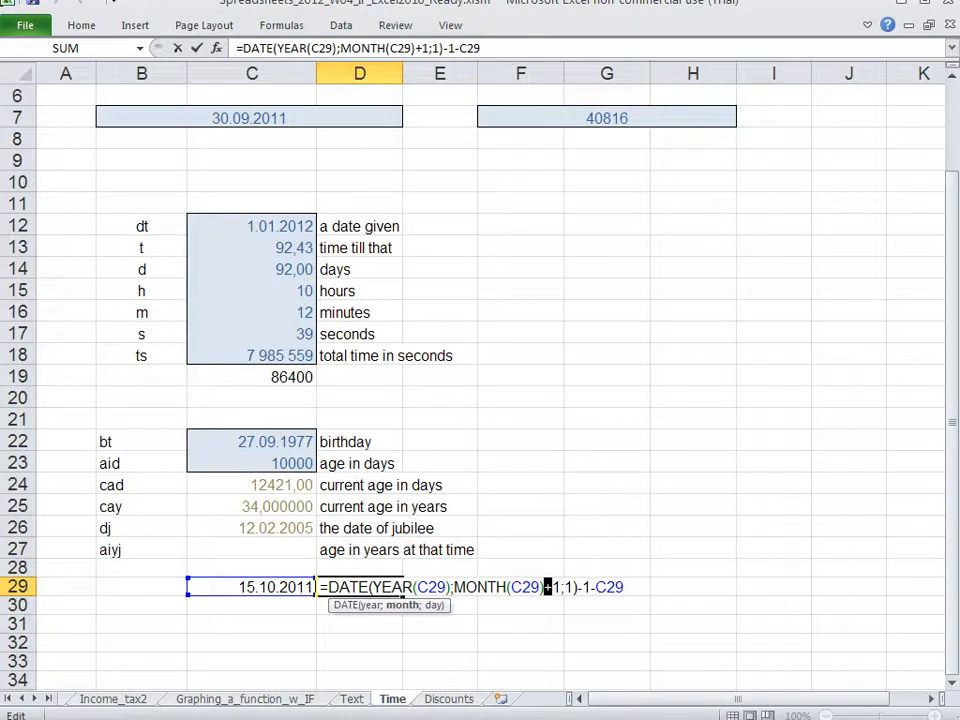
left_click_drag(393, 587, 572, 587)
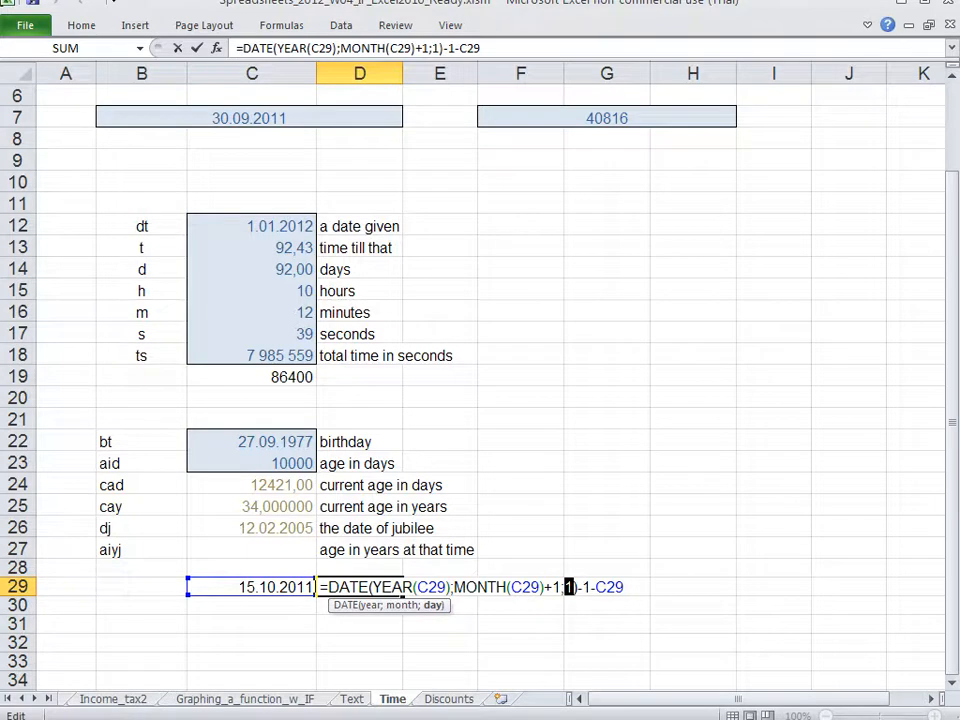
left_click_drag(578, 586, 591, 586)
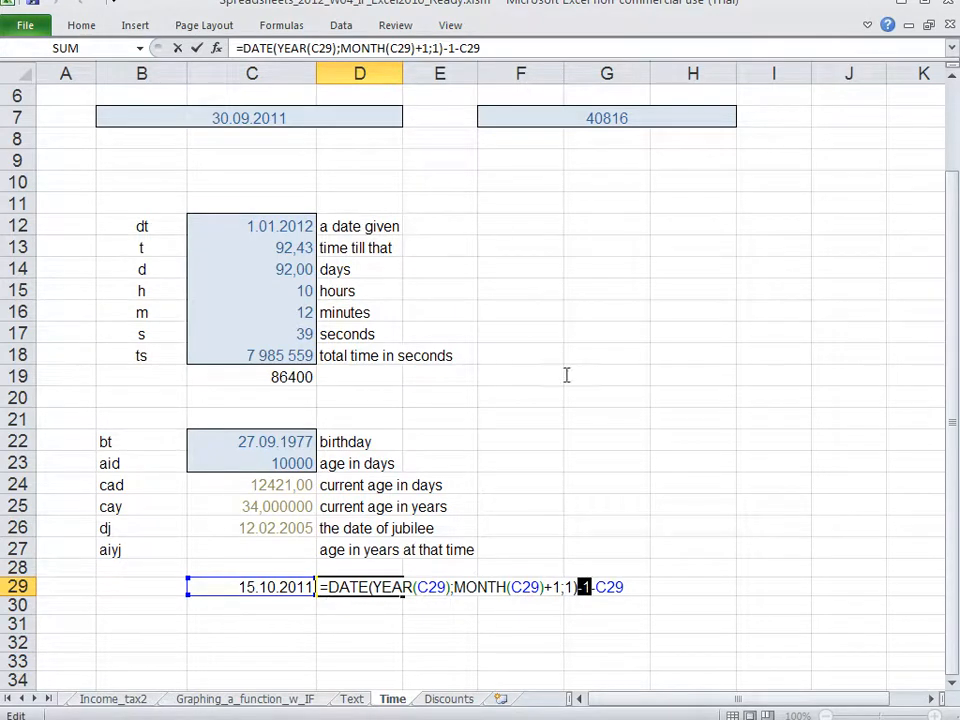
Step: Try D29's formula without -C29 and with the Date format, and undo both changes
left_click_drag(591, 587, 647, 587)
key("Delete")
key("Return")
key("Up")
key("ctrl+1")
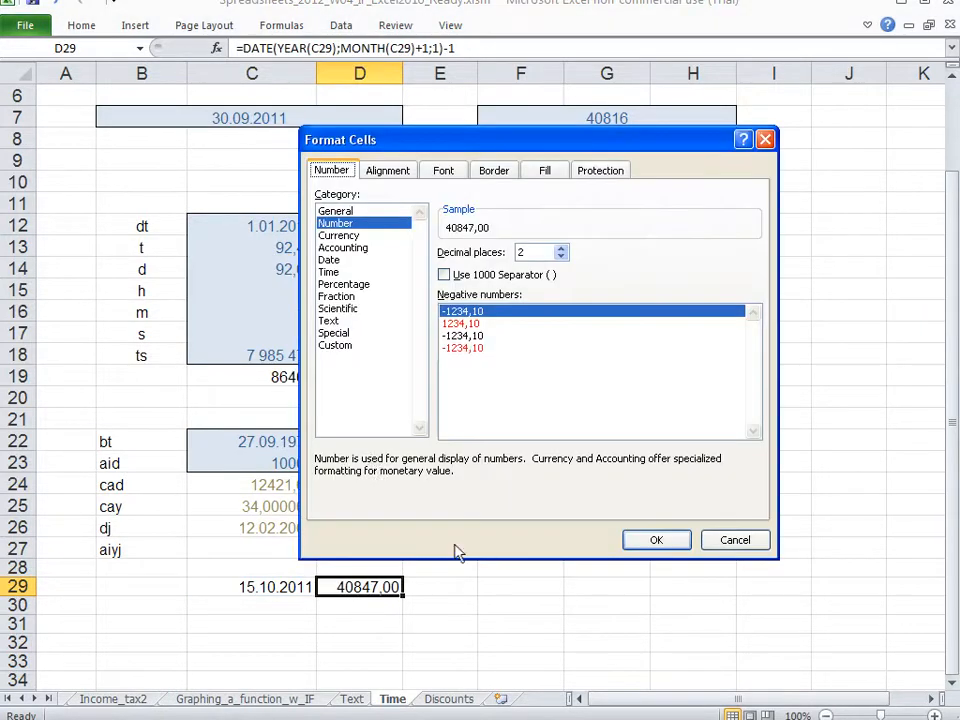
left_click(329, 260)
left_click(653, 539)
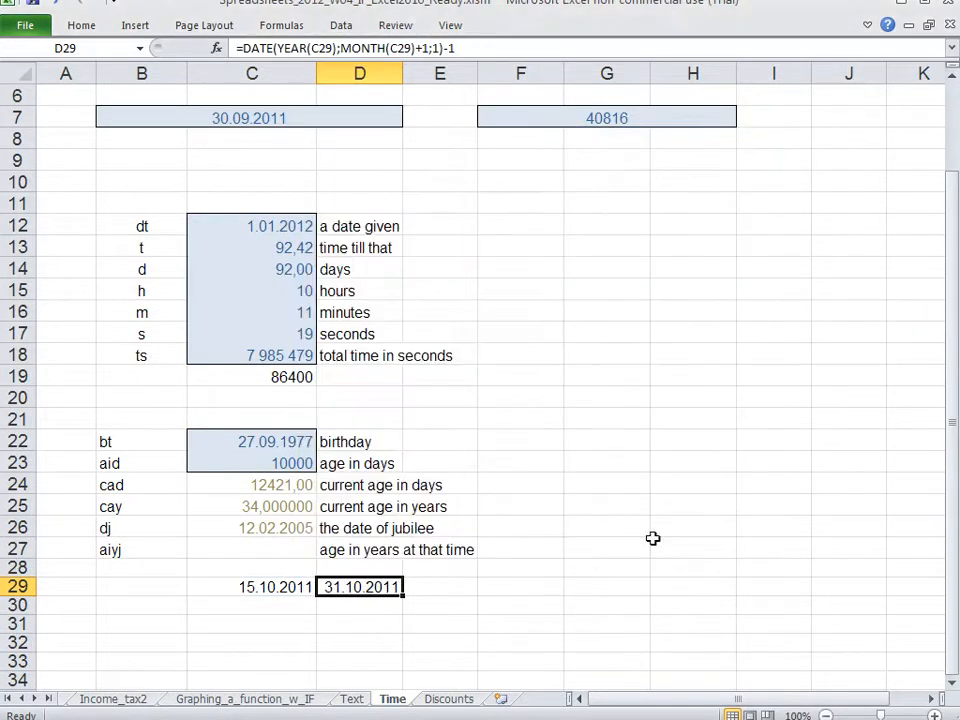
key("ctrl+z")
key("ctrl+z")
Step: Review the end-of-month part, the -1 and the -C29 subtraction in D29's formula without editing it
double_click(380, 586)
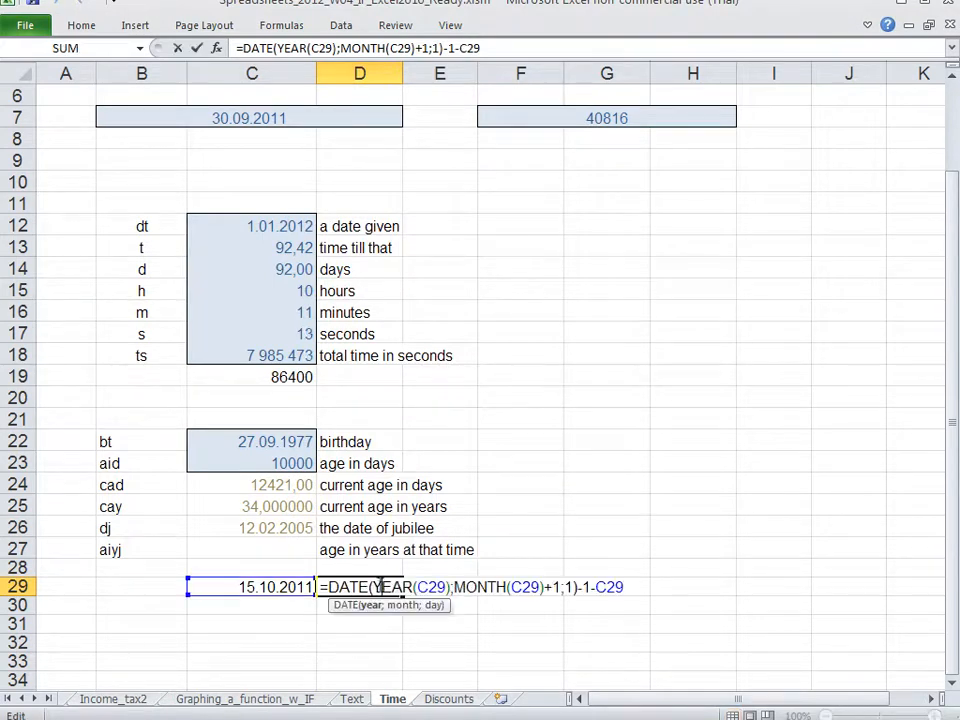
left_click_drag(589, 586, 317, 586)
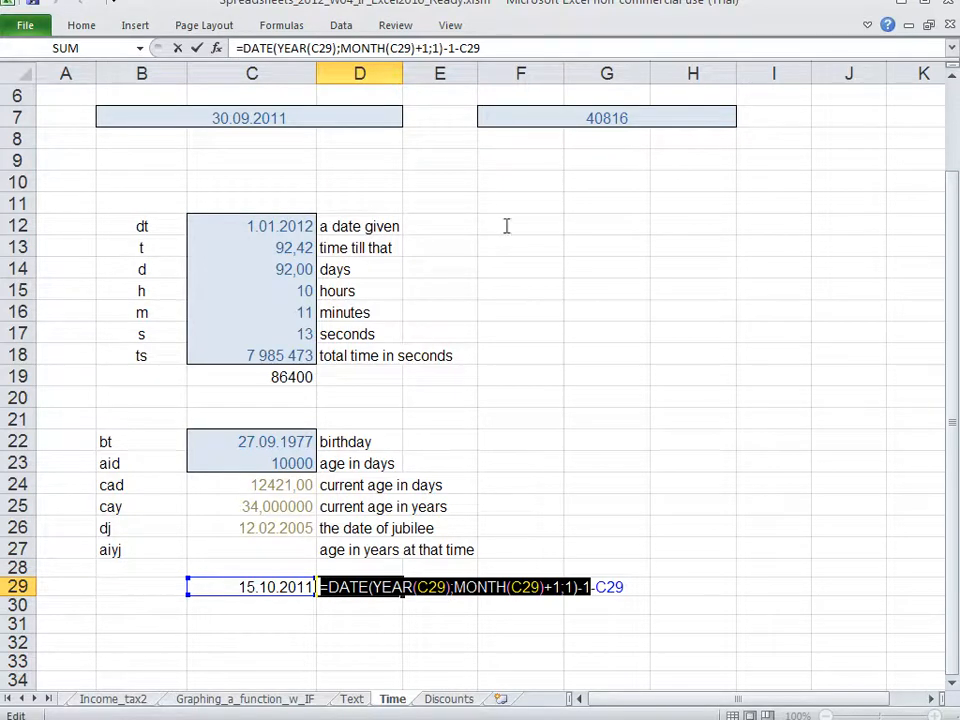
left_click_drag(592, 587, 624, 587)
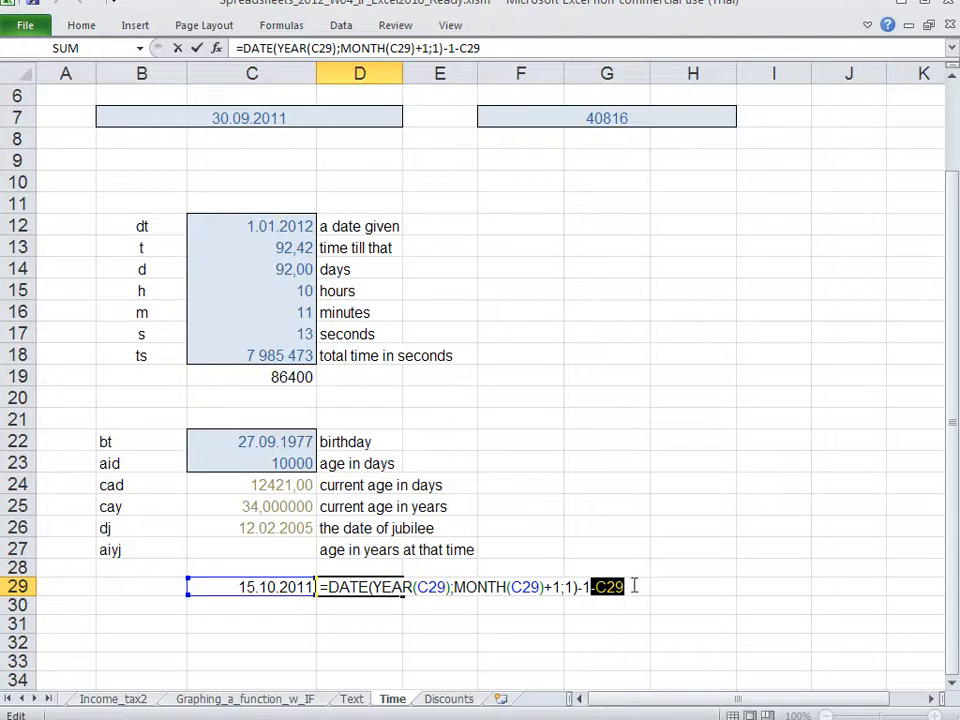
key("Return")
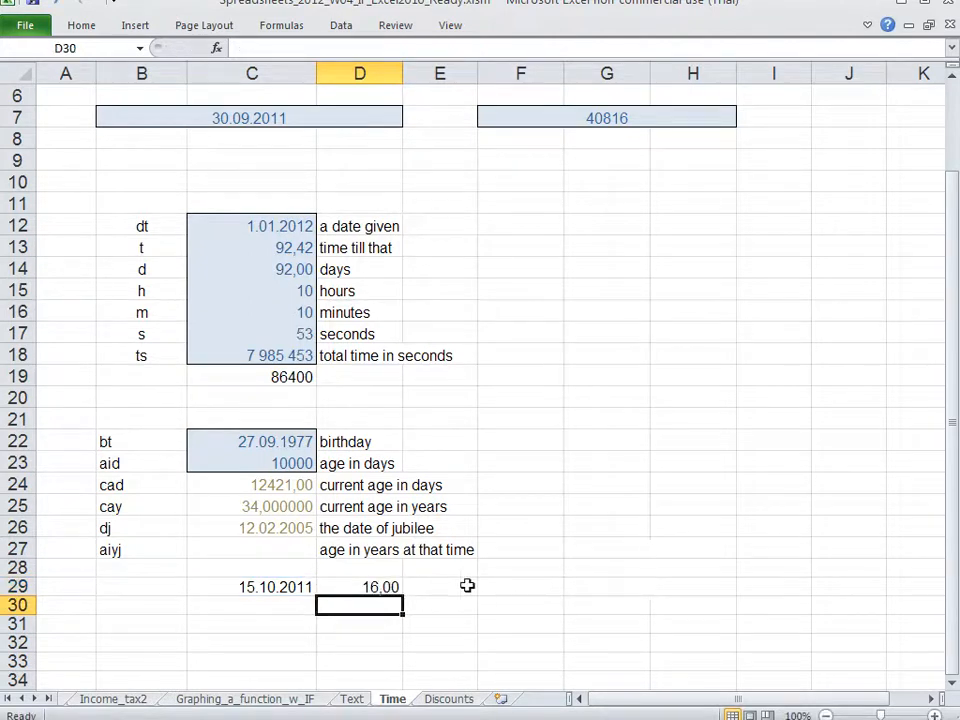
double_click(348, 589)
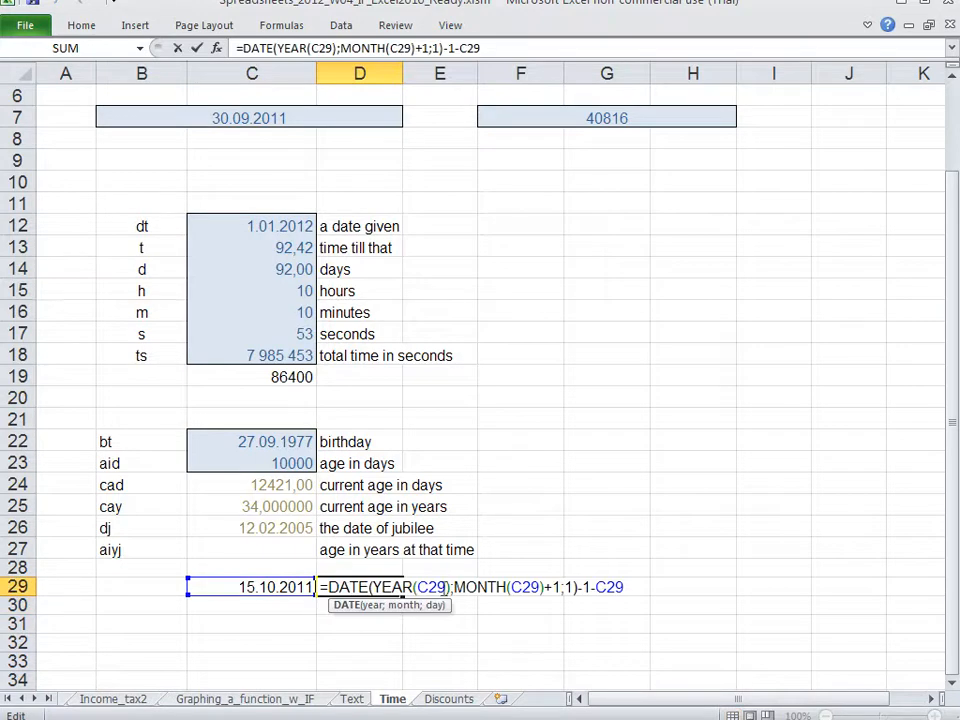
left_click_drag(590, 587, 574, 587)
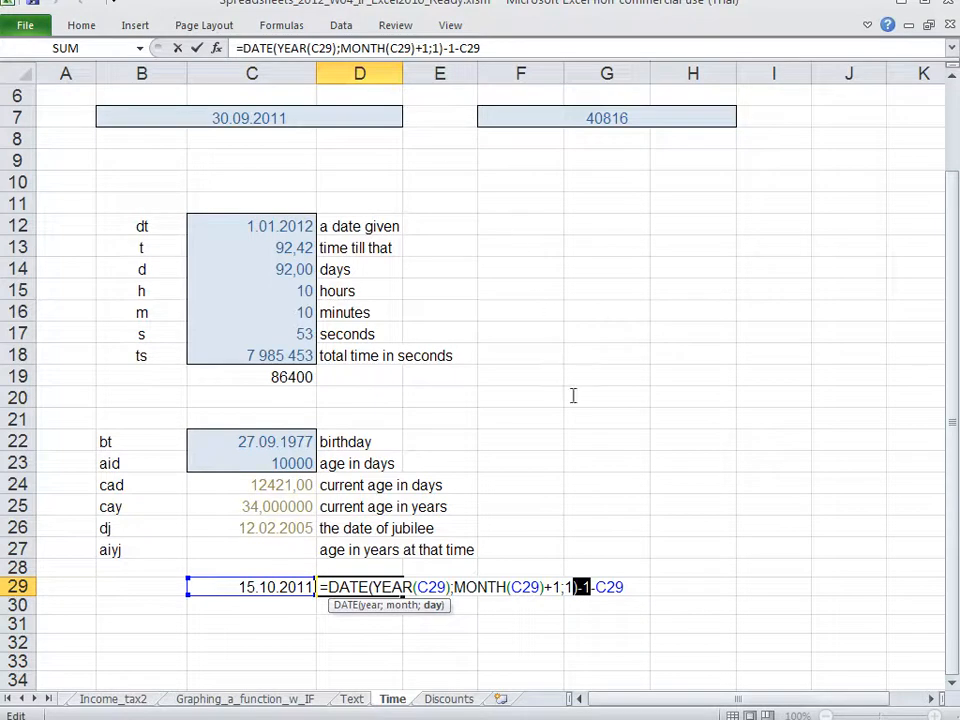
left_click(592, 587)
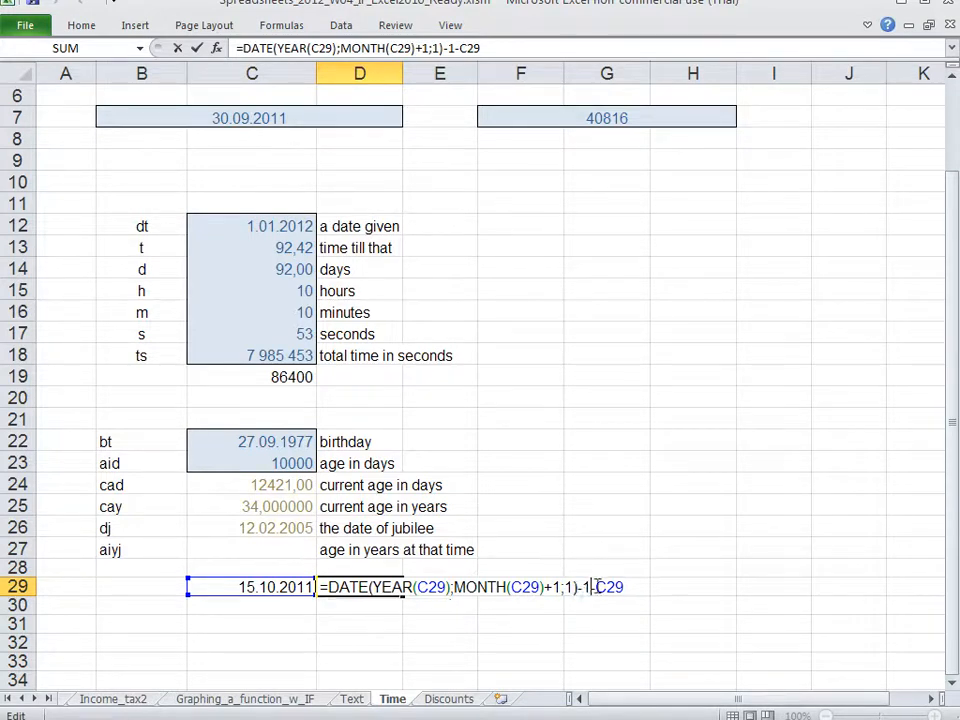
key("Return")
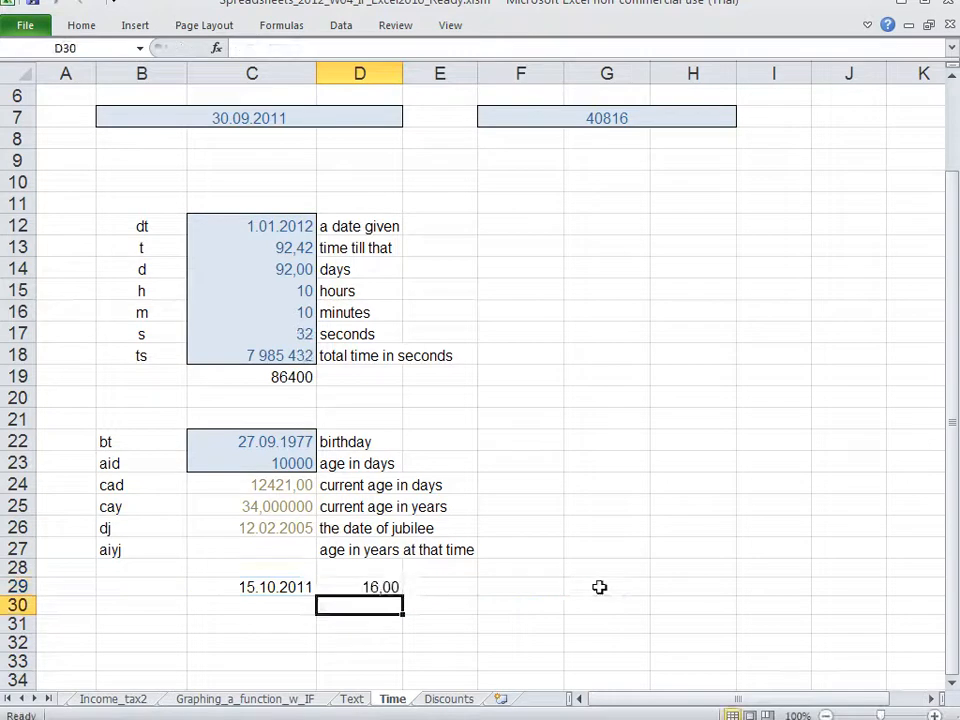
Step: Switch to the Discounts sheet and examine the procurement price table in E4:H6 with its explanatory column I4:I6
key("ctrl+Page_Down")
left_click_drag(830, 164, 826, 211)
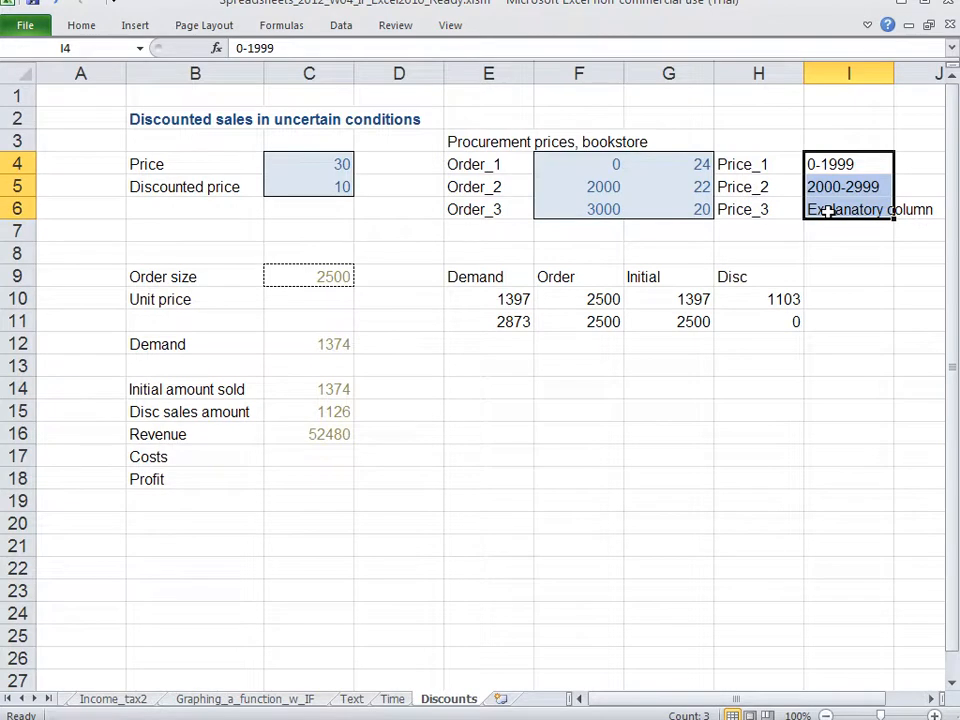
left_click_drag(478, 164, 793, 210)
left_click_drag(851, 163, 843, 210)
Step: Compare the order-size ranges in column I and the 3000 threshold with Price_1, Price_2 and Price_3 in G4:G6
left_click(841, 163)
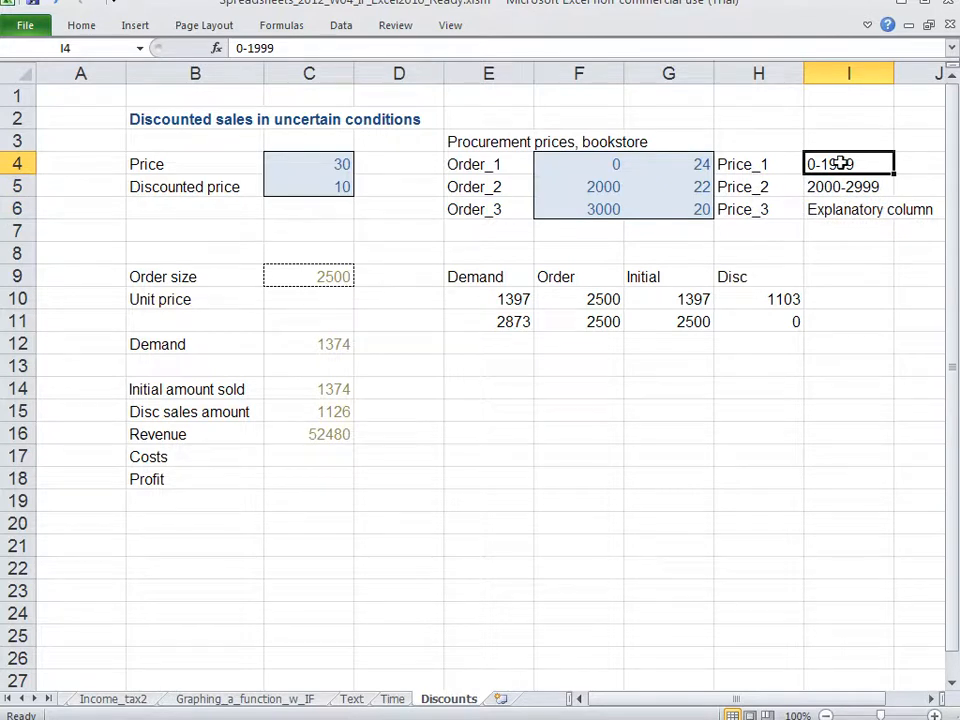
left_click(693, 165)
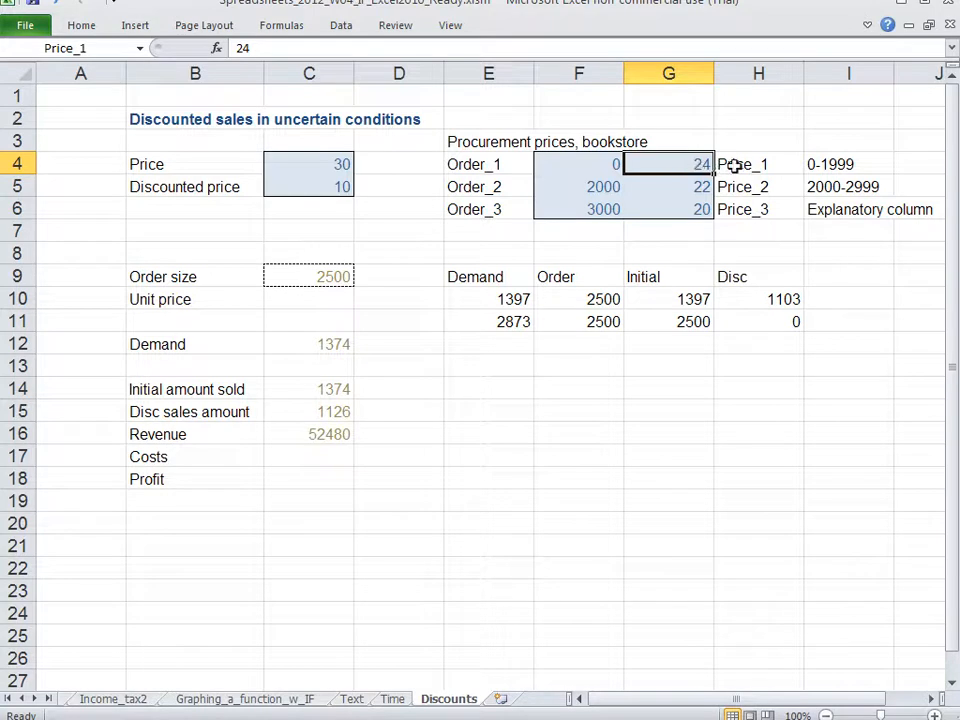
left_click(840, 187)
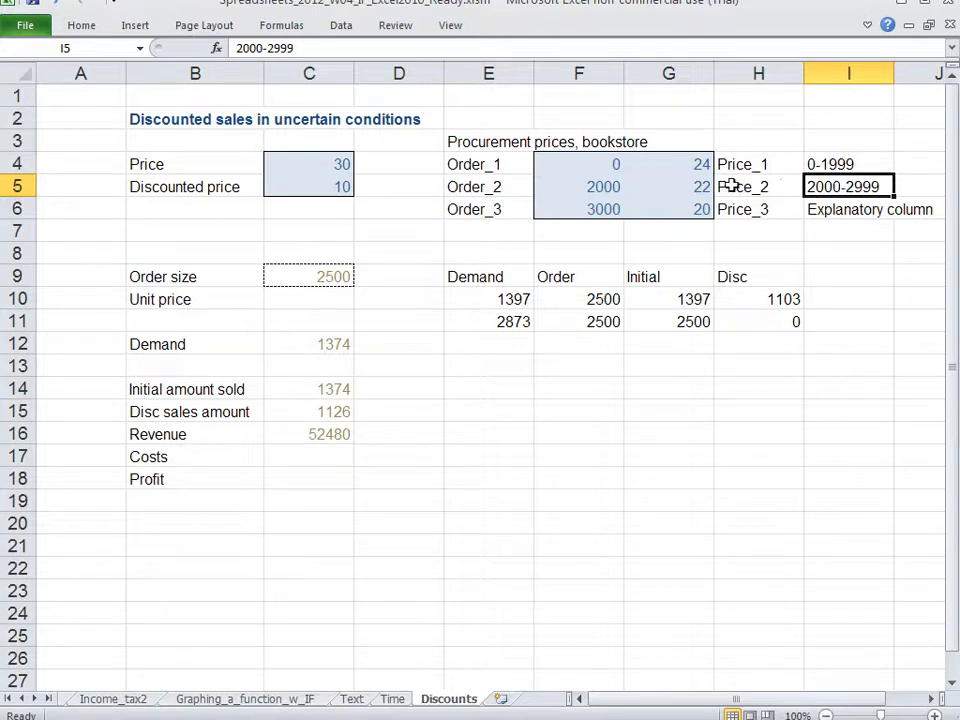
left_click(664, 187)
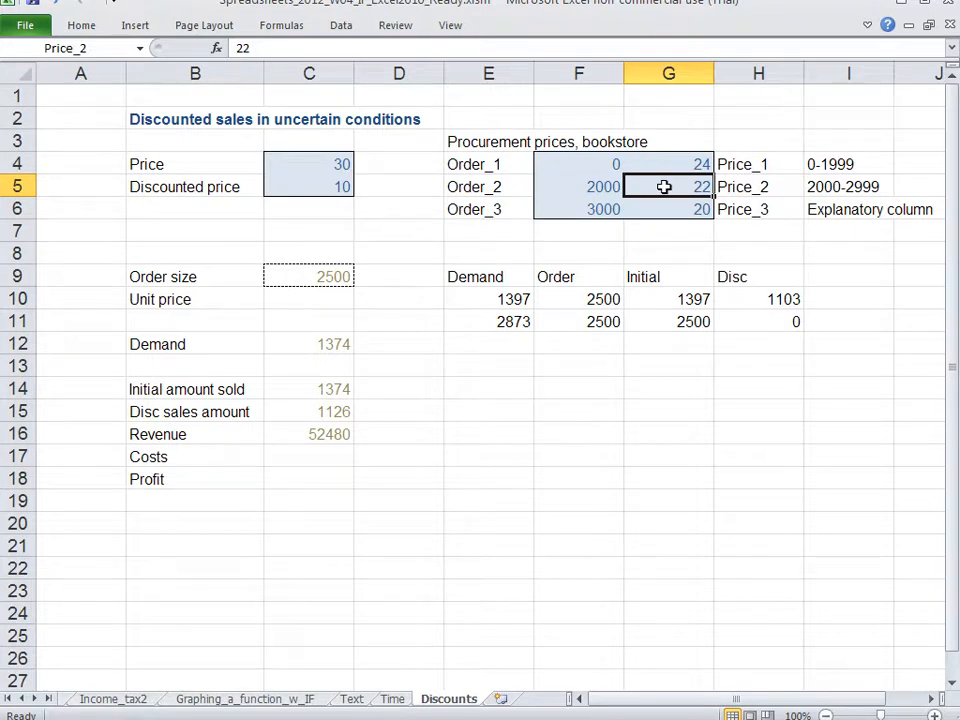
left_click_drag(845, 207, 690, 208)
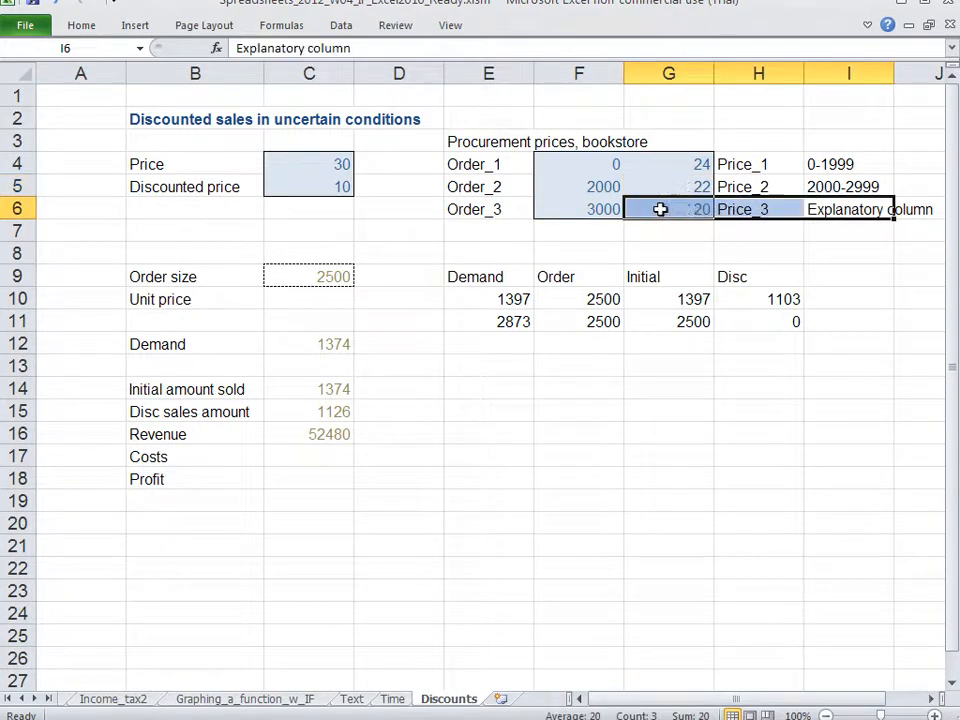
left_click_drag(598, 208, 855, 210)
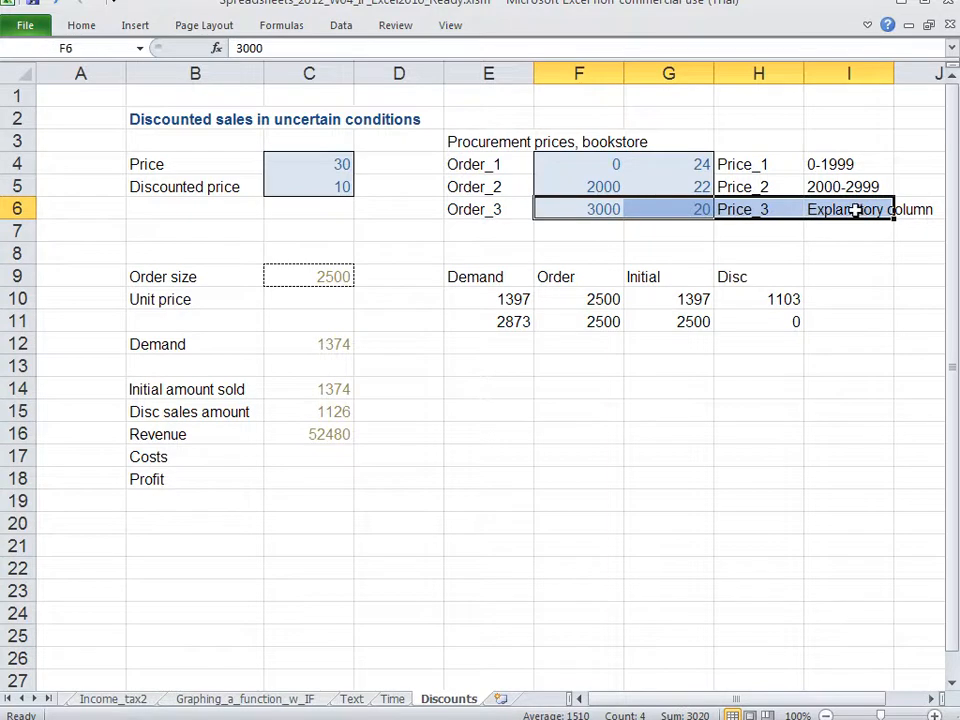
left_click(690, 208)
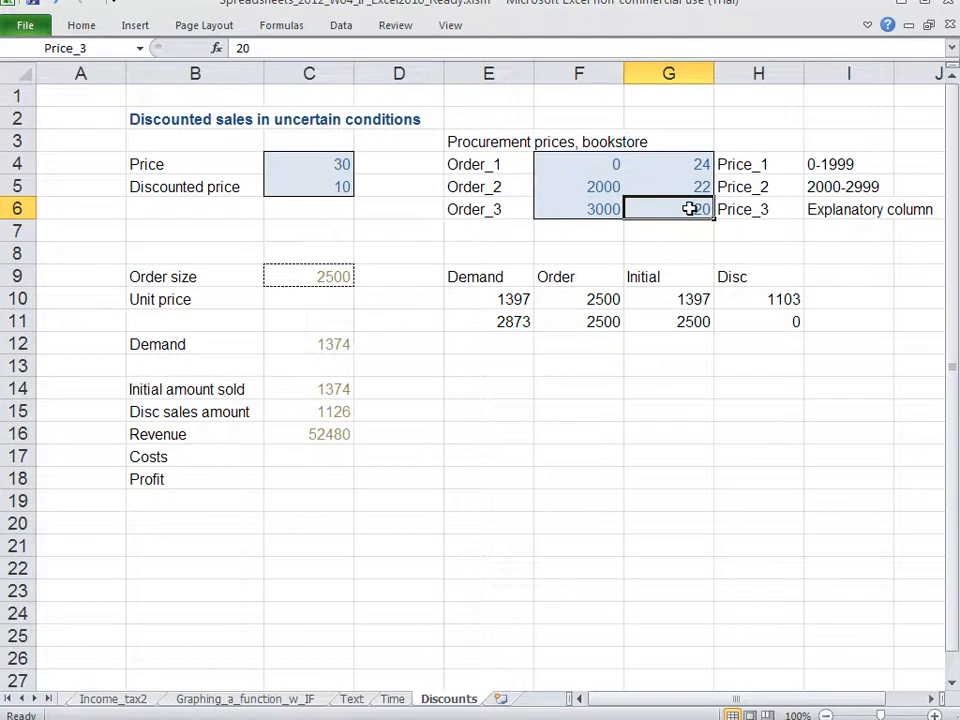
left_click(827, 165)
left_click(827, 188)
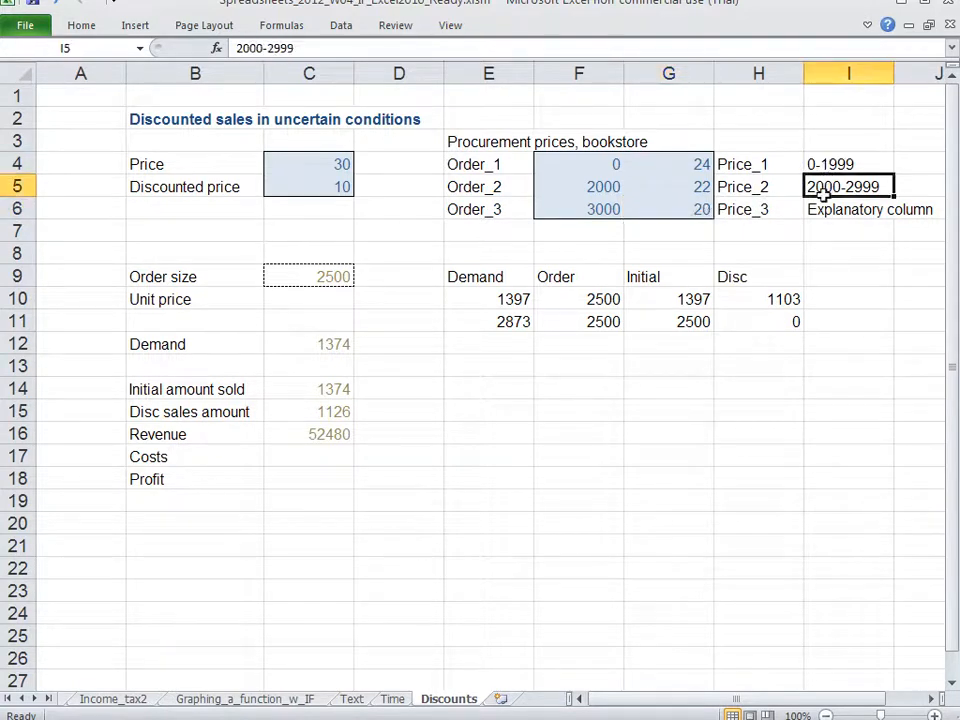
Step: Begin the unit price formula in C10 with an IF that tests Order_size<Order_2 and returns Price_1 when true
left_click(822, 208)
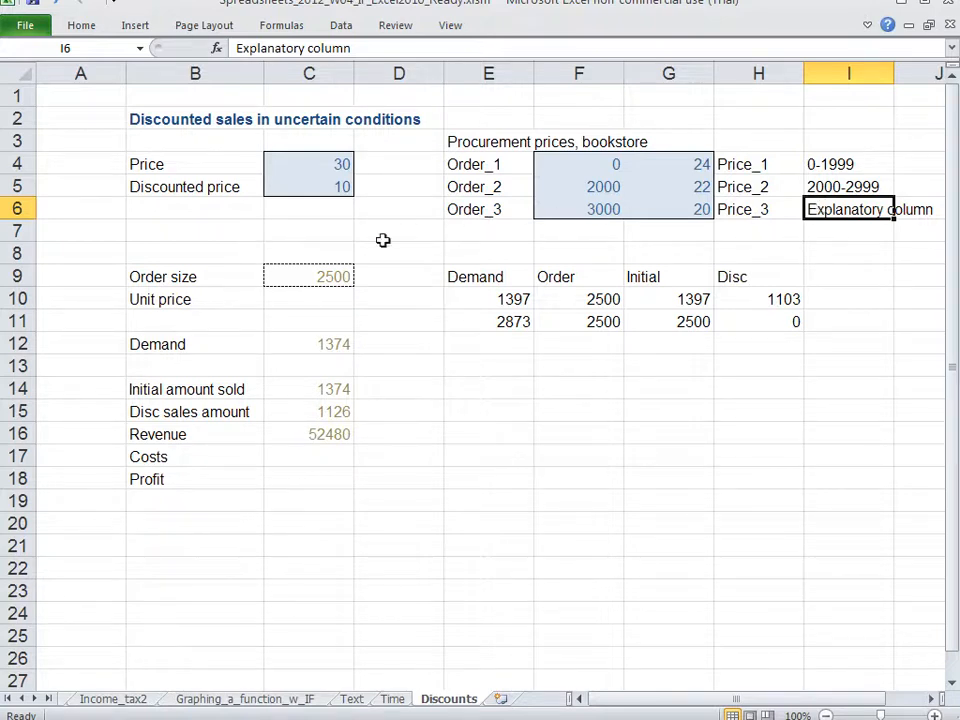
left_click(299, 302)
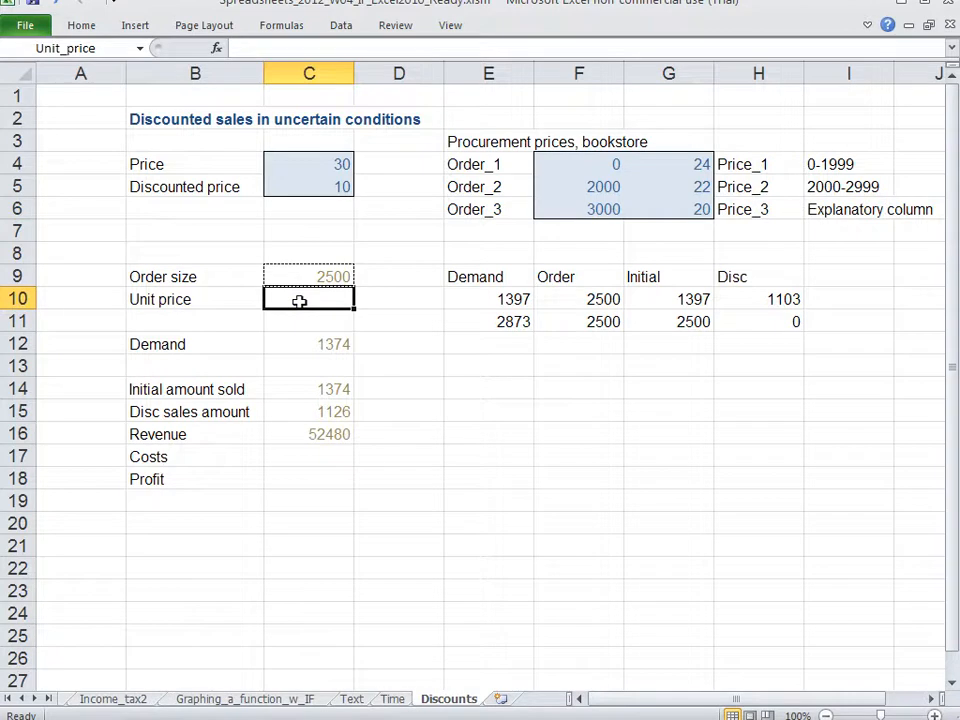
type("=")
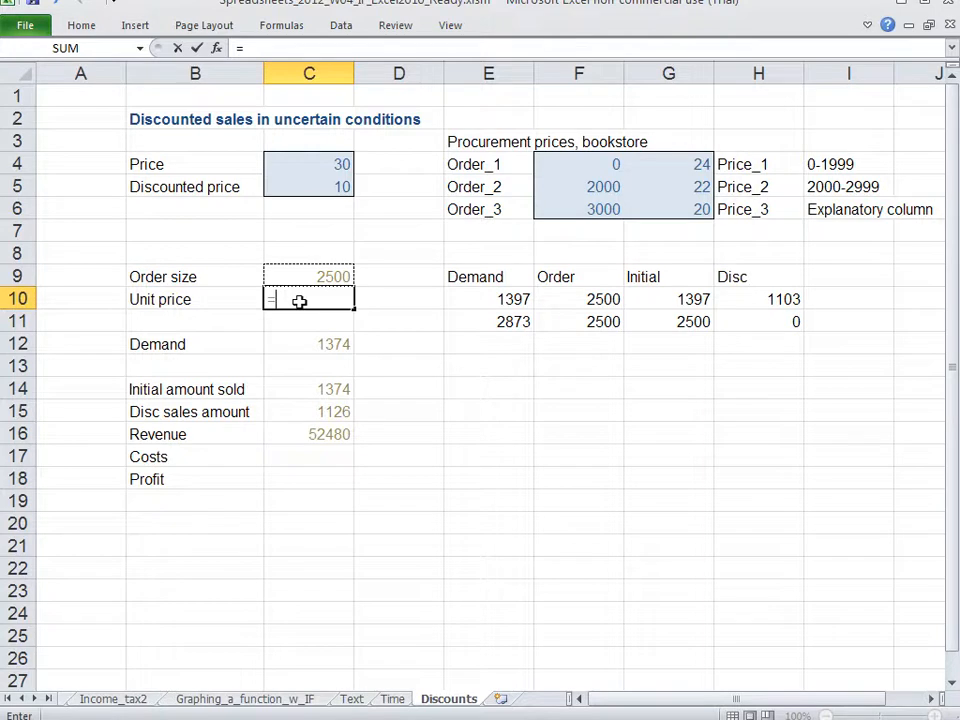
type("if")
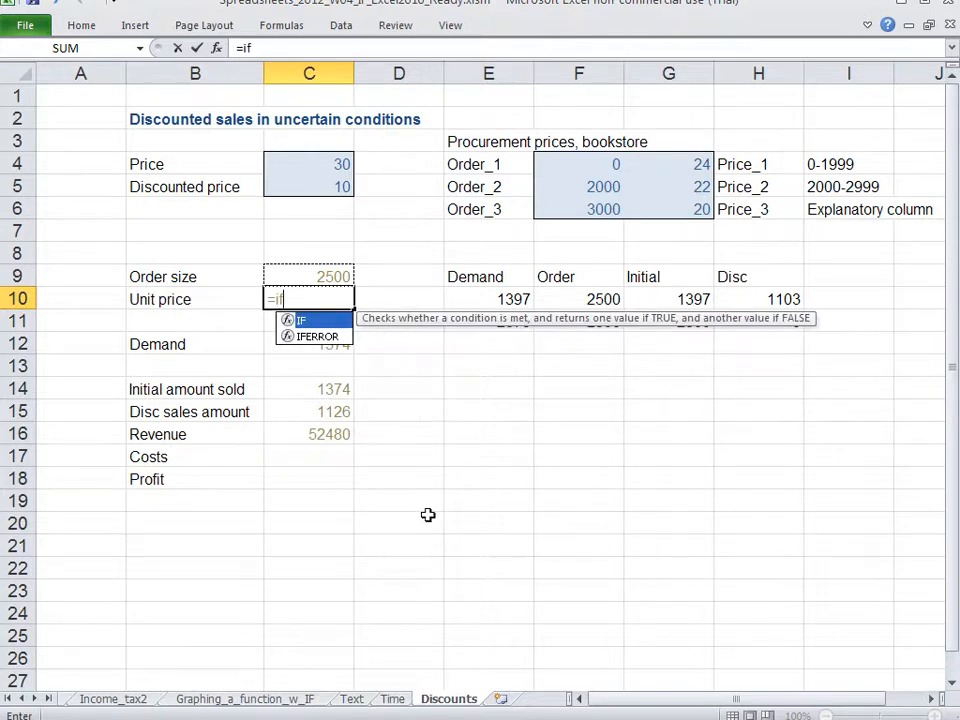
type("(")
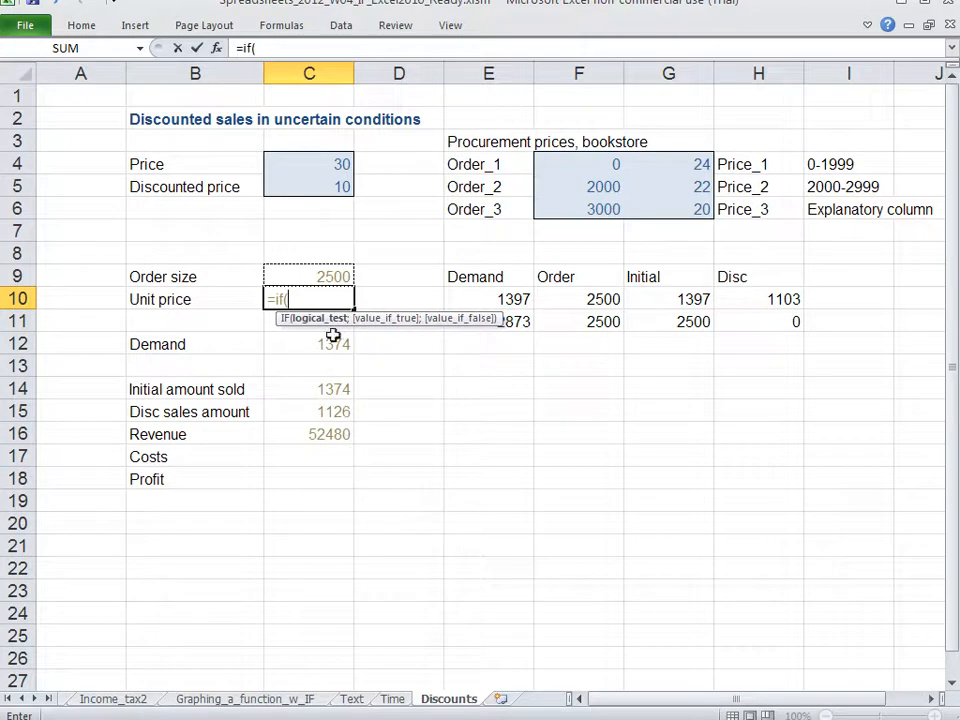
left_click(333, 276)
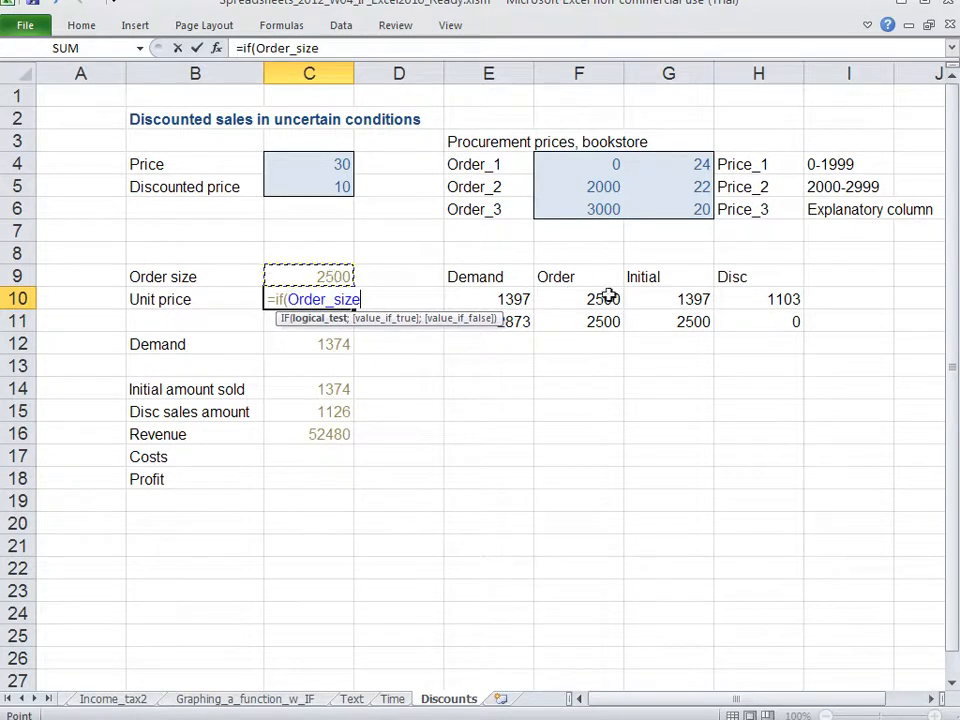
type("<")
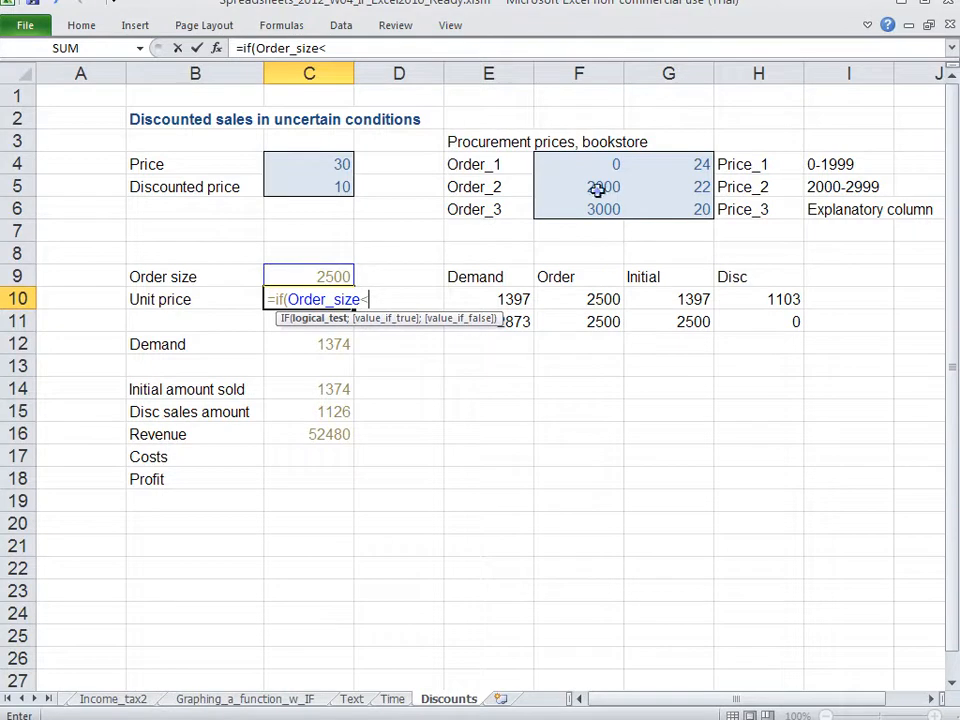
left_click(597, 188)
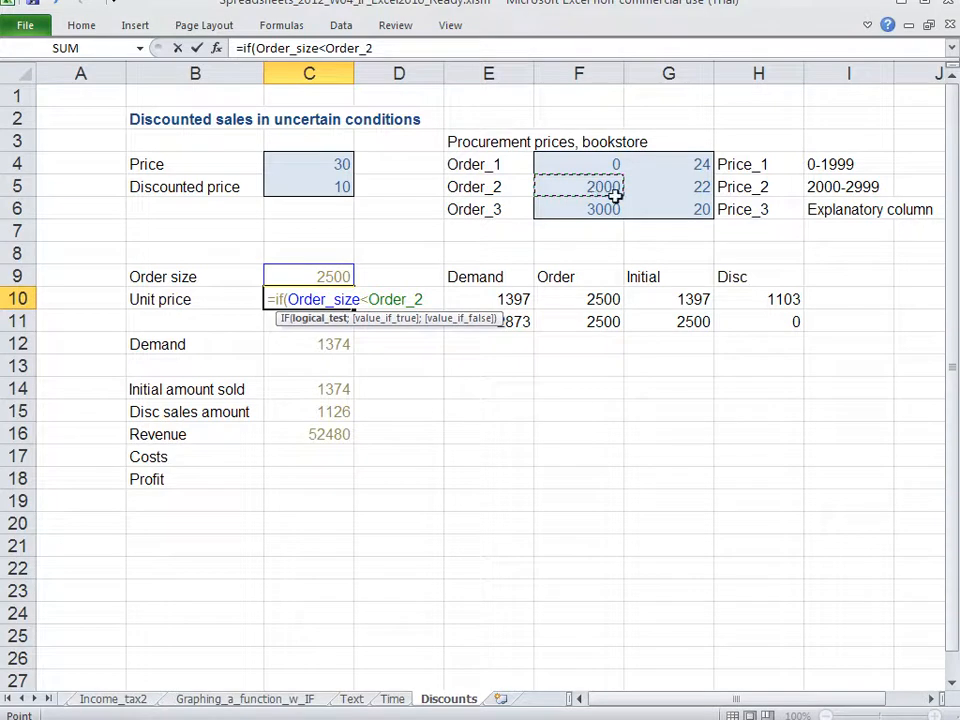
type(";")
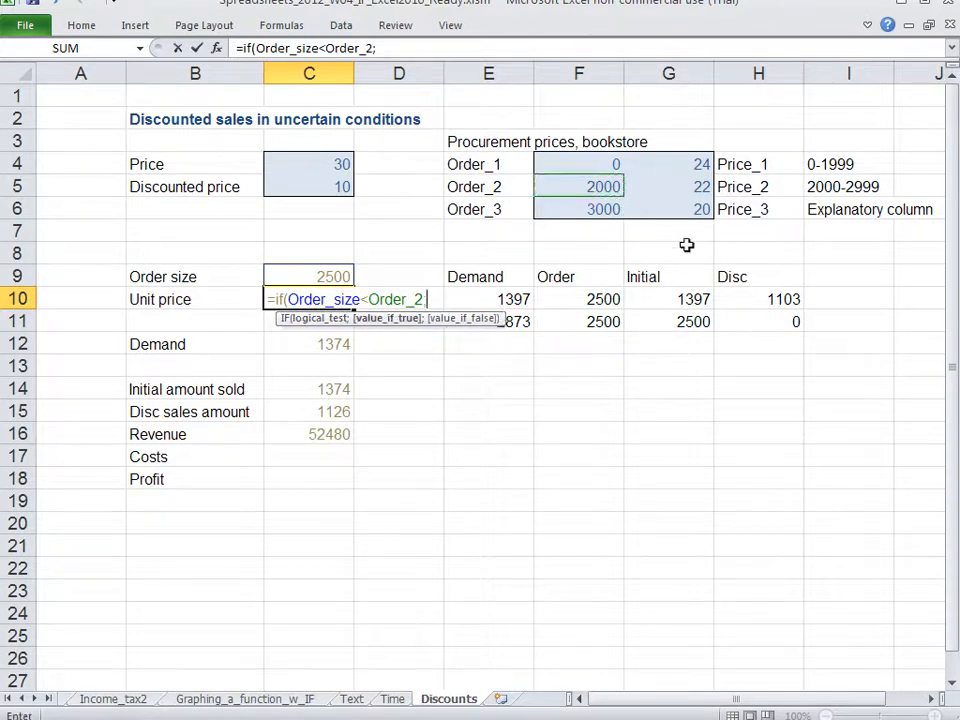
left_click(688, 163)
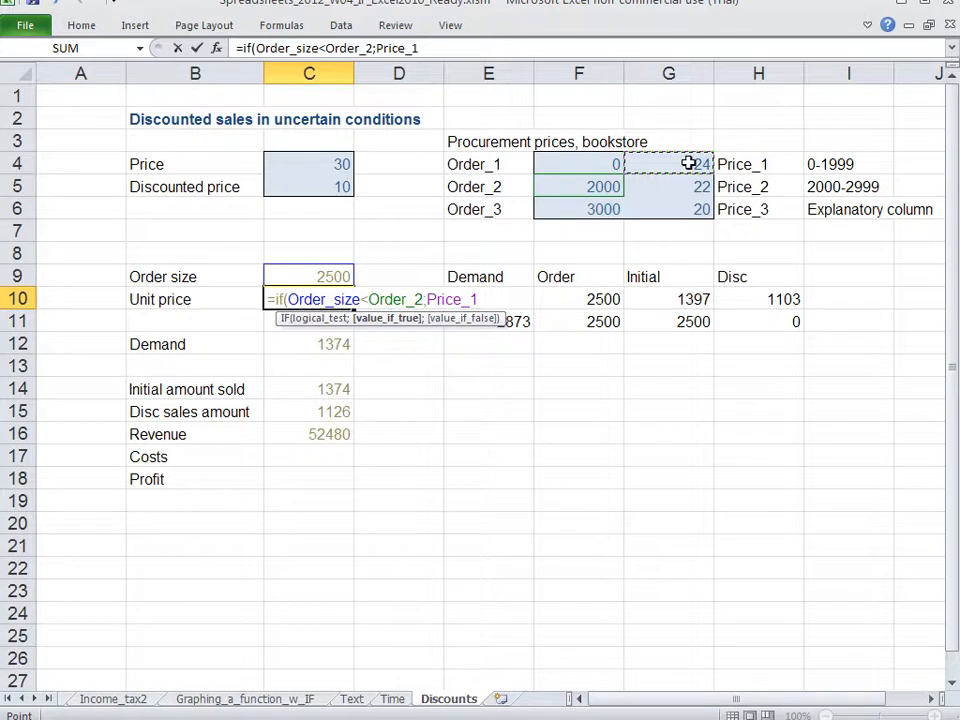
type(";")
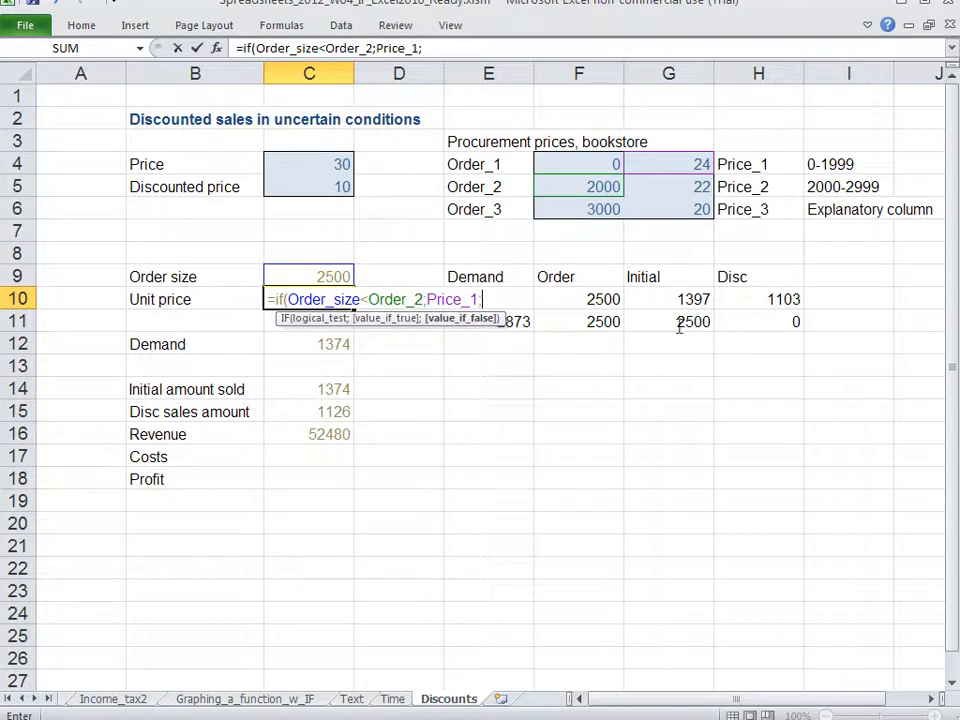
Step: Nest a second IF as the false value in C10's formula, with the condition Order_size<Order_3
left_click_drag(322, 298, 474, 299)
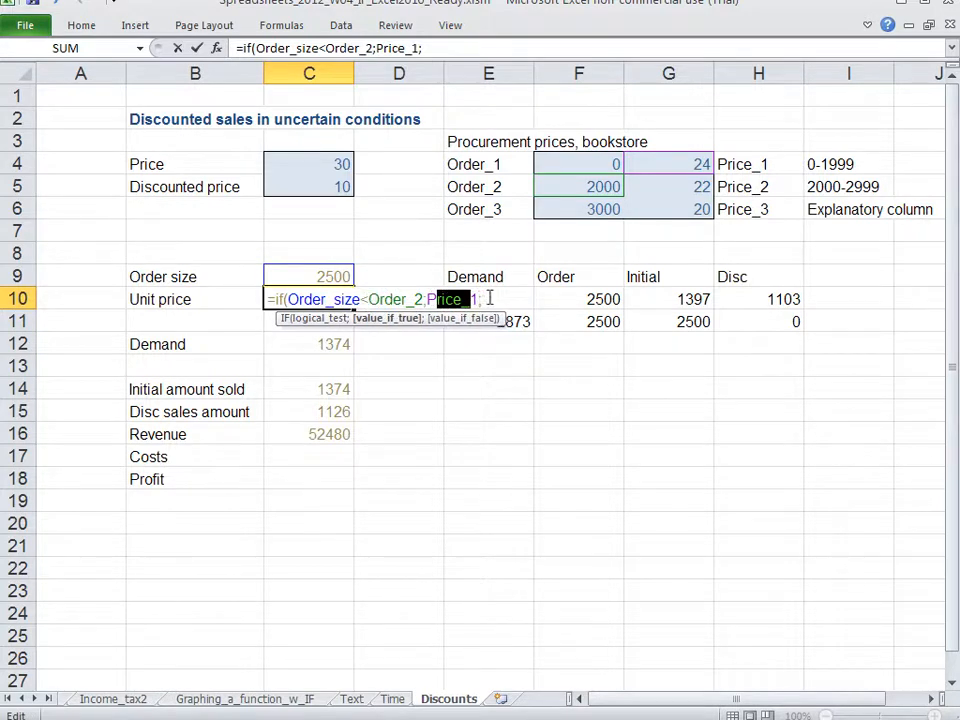
left_click(491, 298)
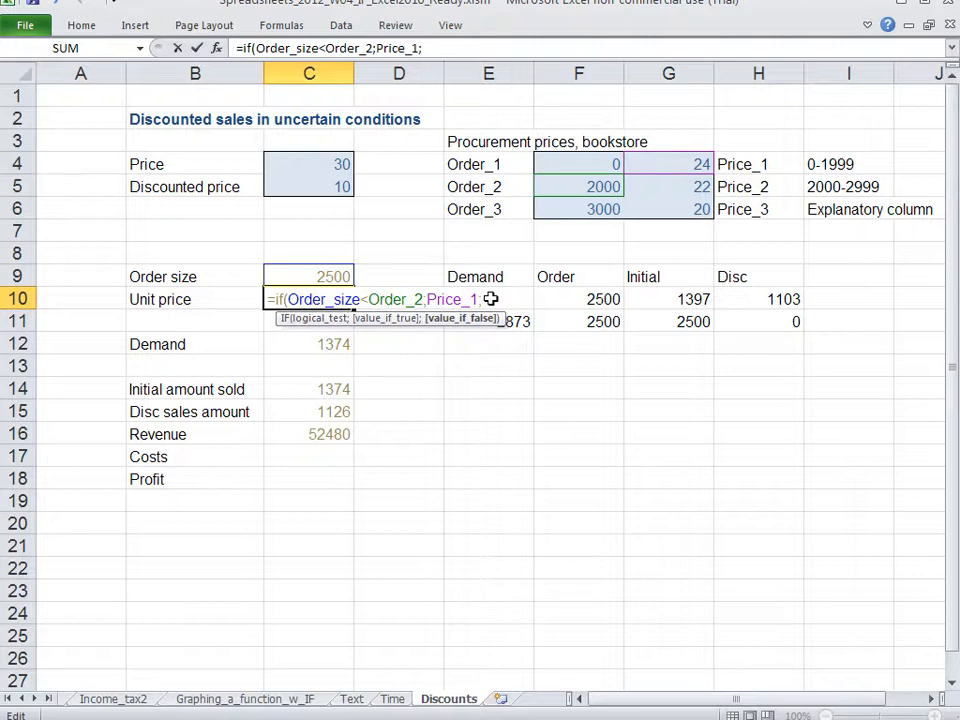
type("if")
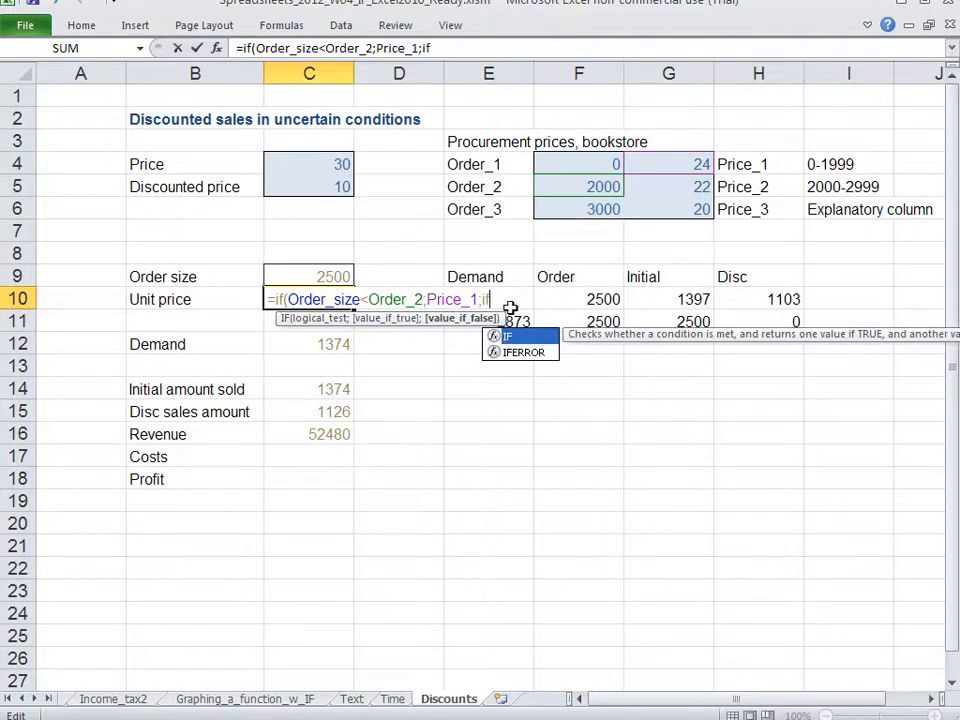
type("(")
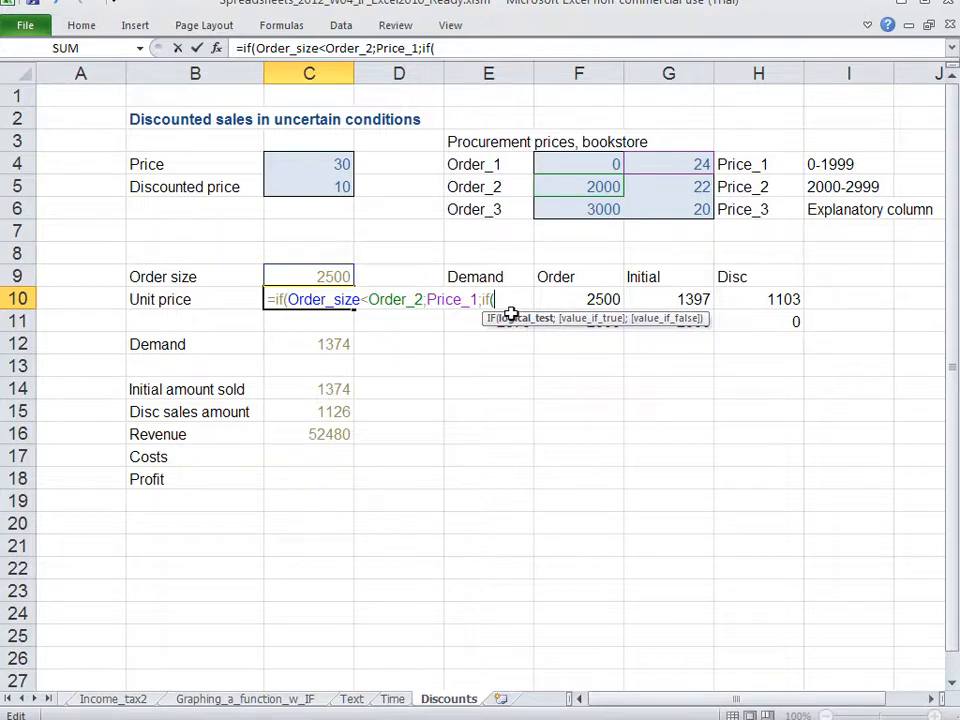
left_click(343, 277)
type("<")
left_click(604, 209)
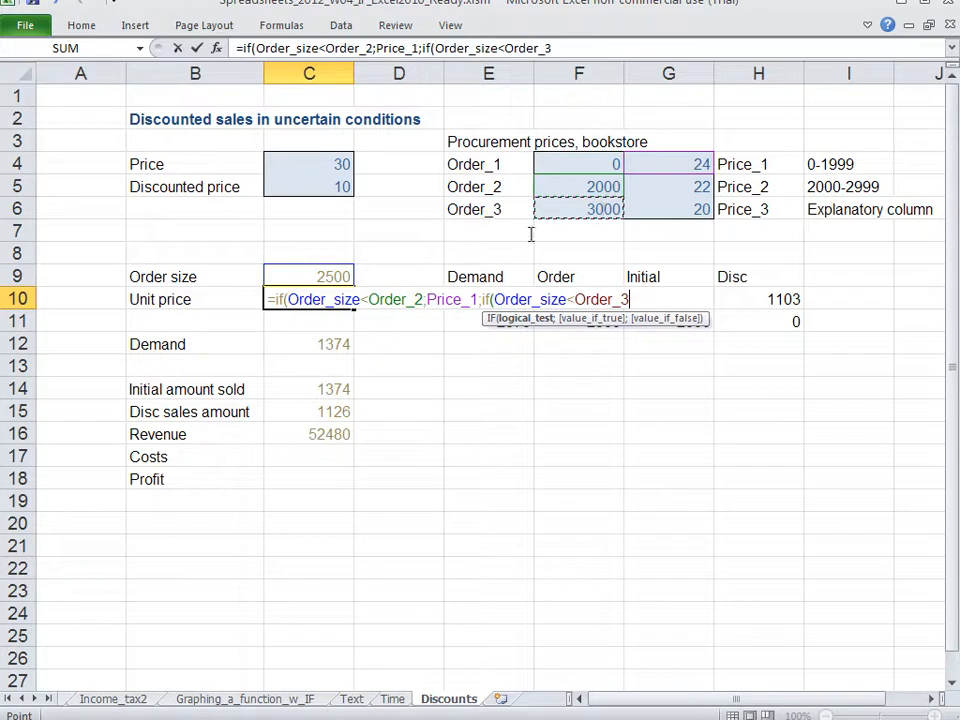
Step: Compare the two order-size conditions in C10's formula and add Price_2 as the nested IF's true value
left_click_drag(511, 299, 602, 292)
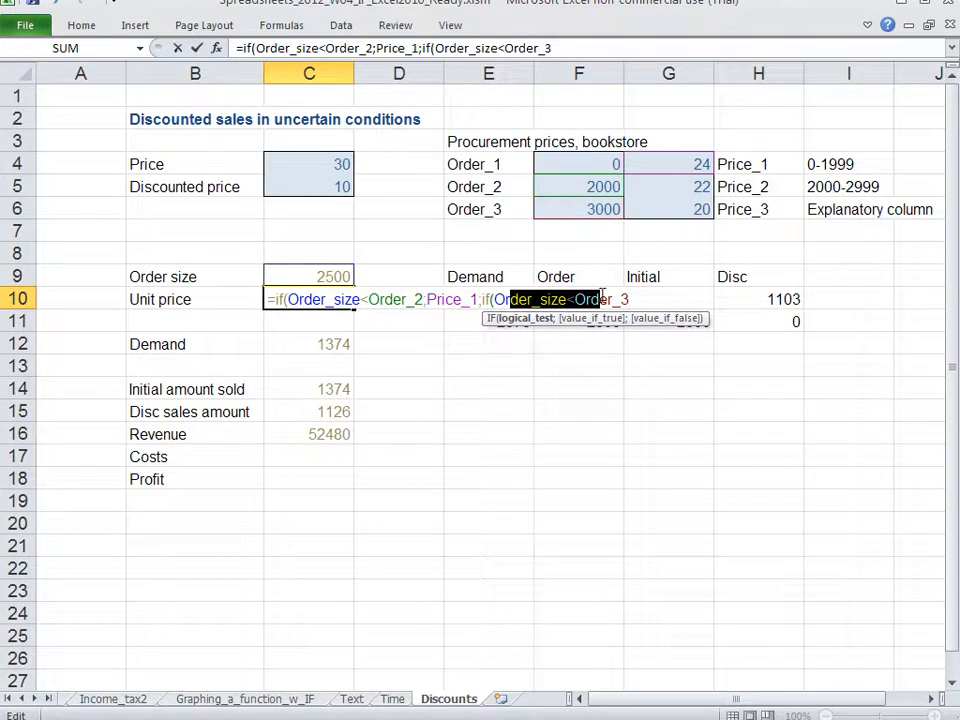
left_click_drag(301, 299, 408, 300)
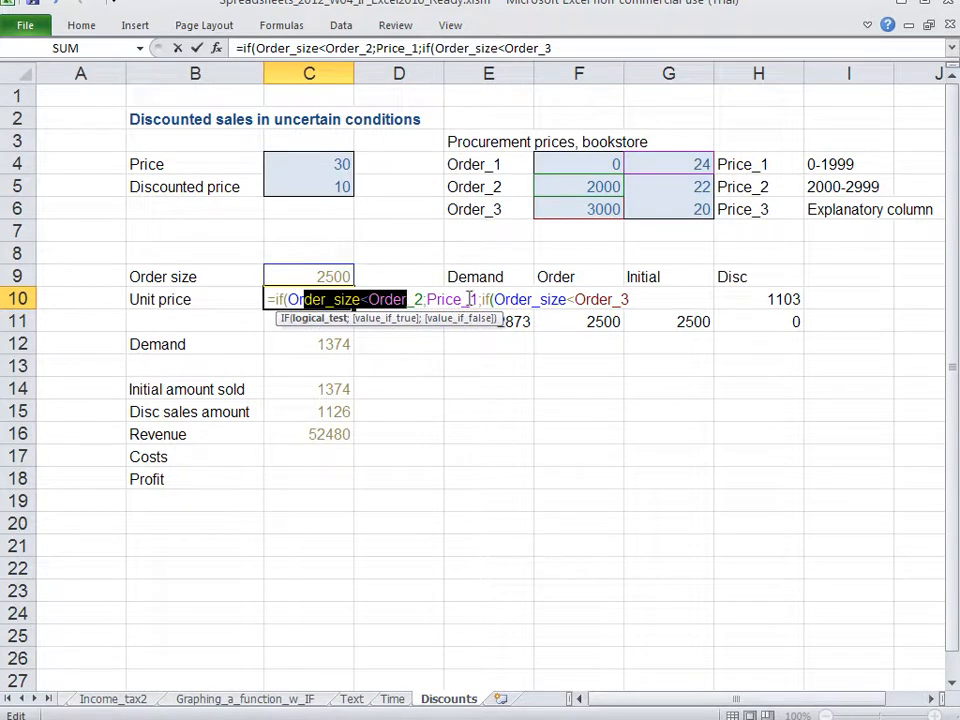
left_click_drag(528, 299, 612, 297)
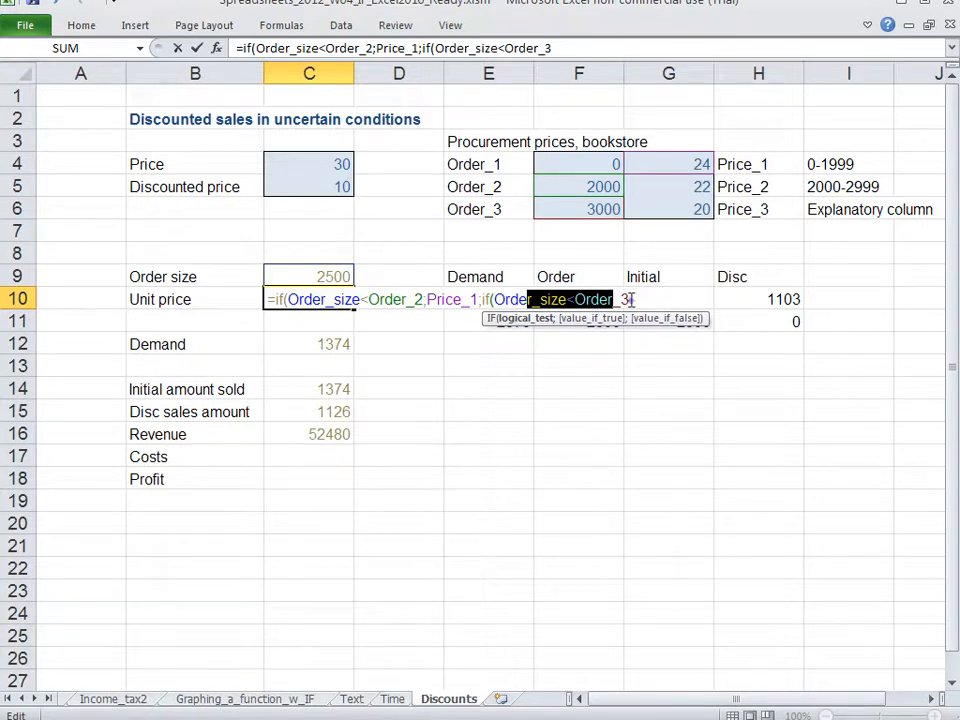
left_click(631, 299)
type(";")
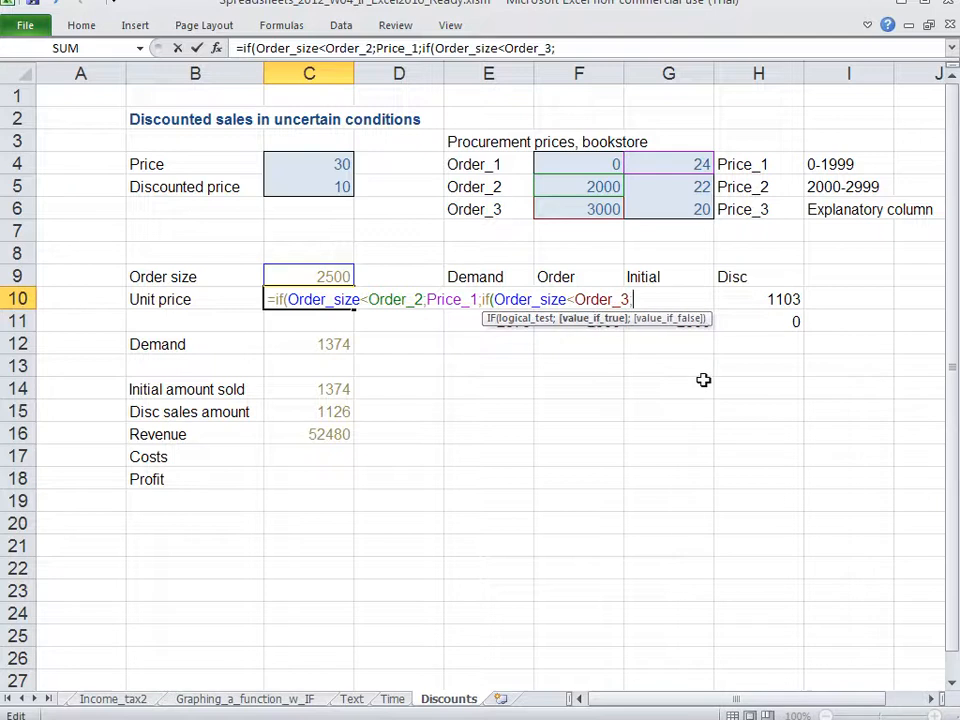
left_click(690, 187)
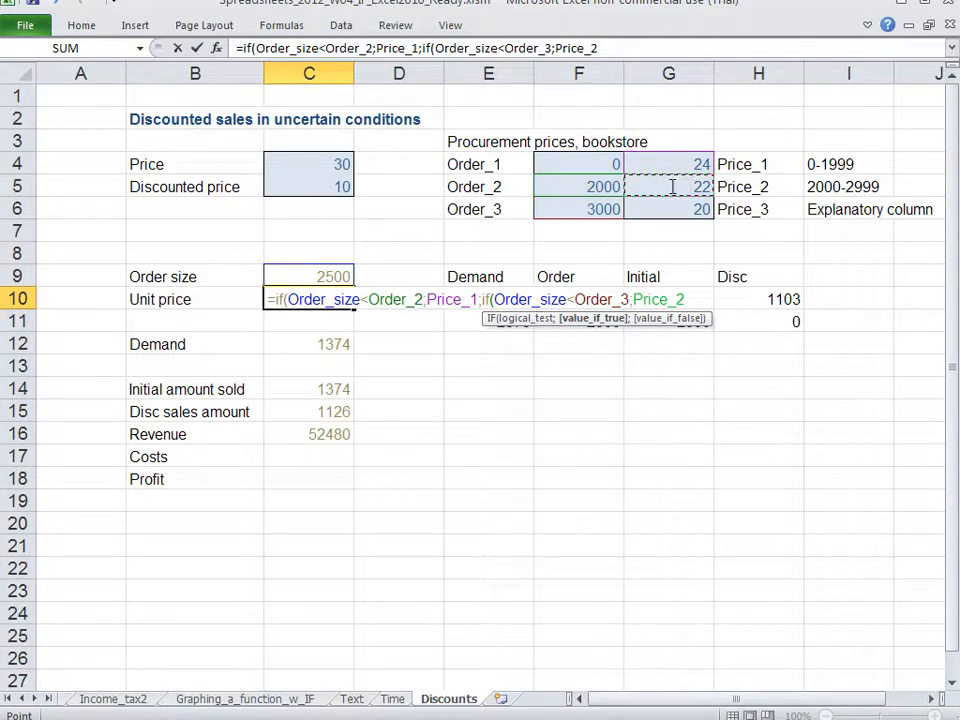
Step: Review how the outer condition with Price_1 and the nested IF with Price_2 work together in C10's formula
left_click_drag(289, 293, 399, 289)
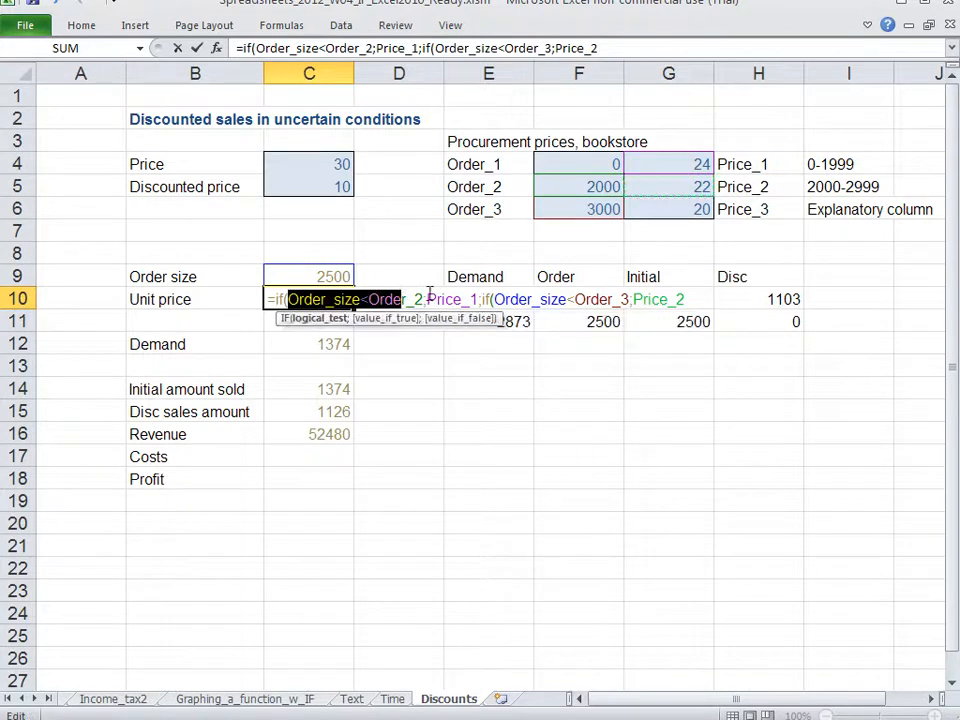
left_click_drag(435, 299, 471, 299)
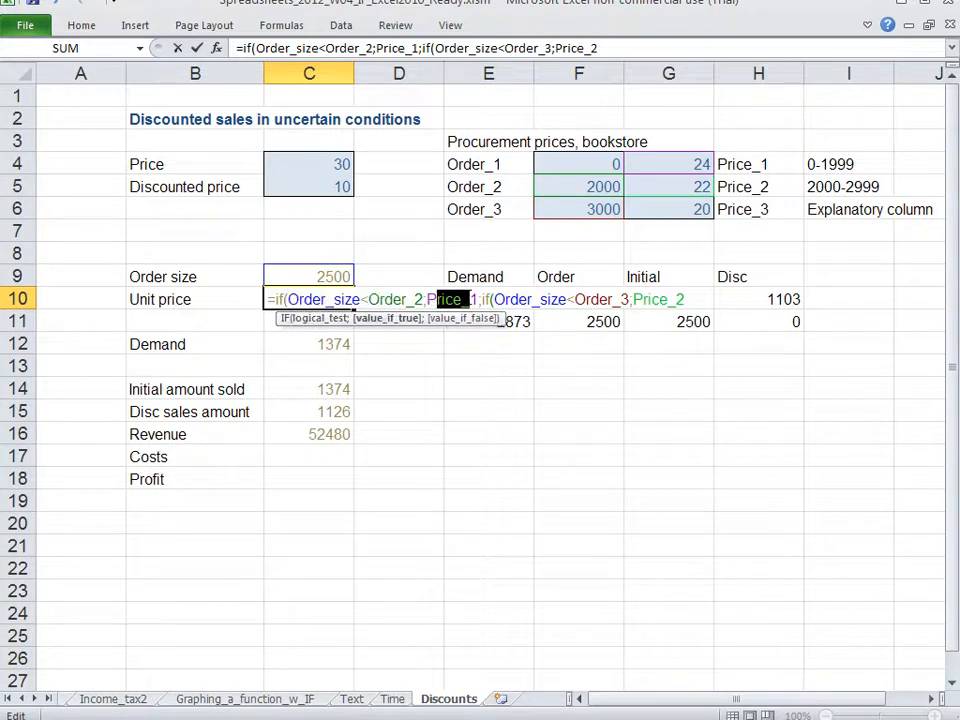
left_click_drag(312, 299, 471, 299)
left_click_drag(481, 299, 709, 298)
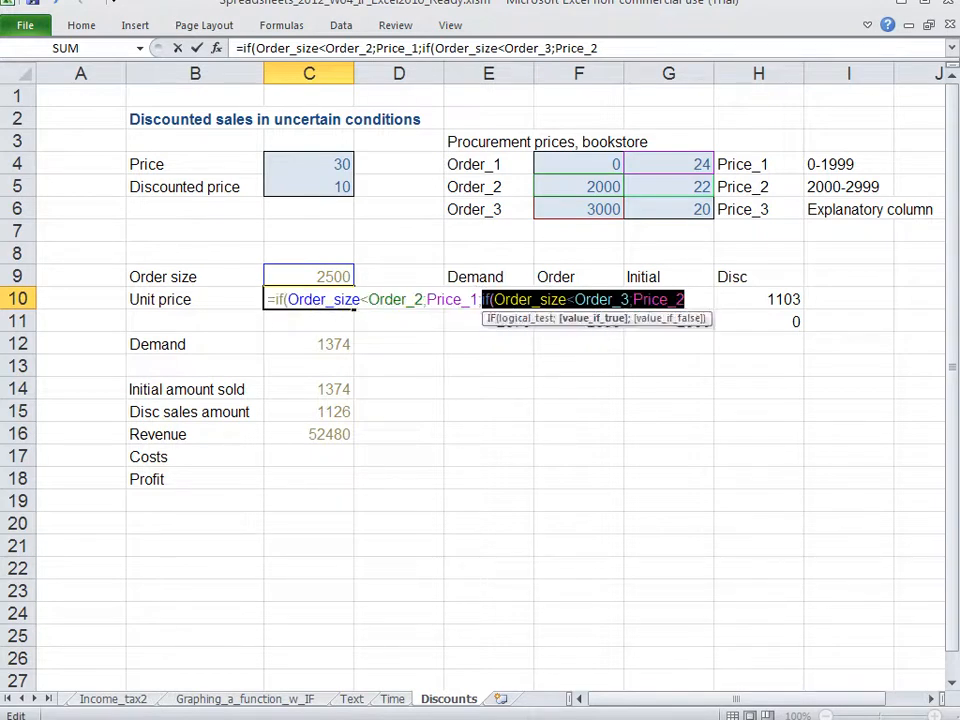
left_click_drag(510, 299, 670, 299)
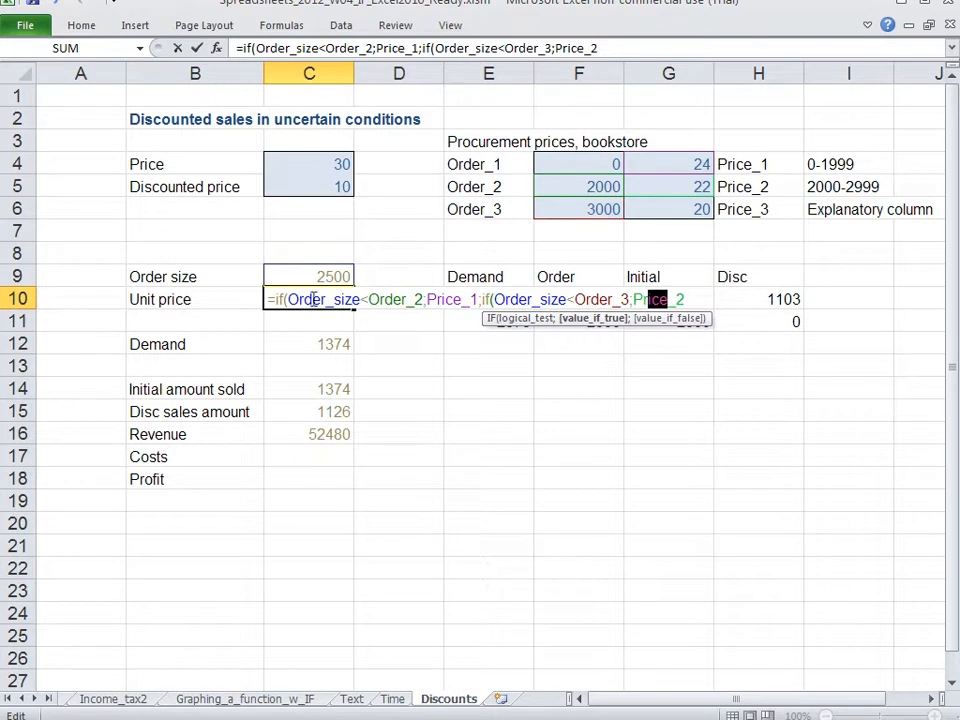
left_click_drag(310, 299, 395, 299)
left_click_drag(493, 299, 608, 299)
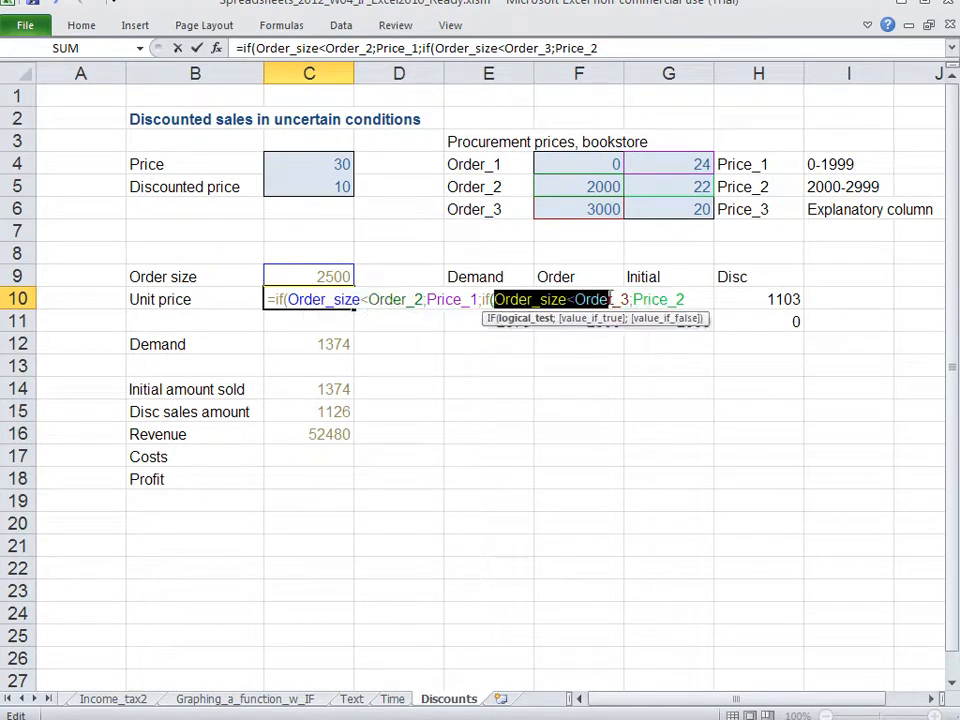
Step: Add Price_3 as the nested IF's false value and complete C10's formula, accepting the proposed closing-parenthesis correction
left_click(688, 299)
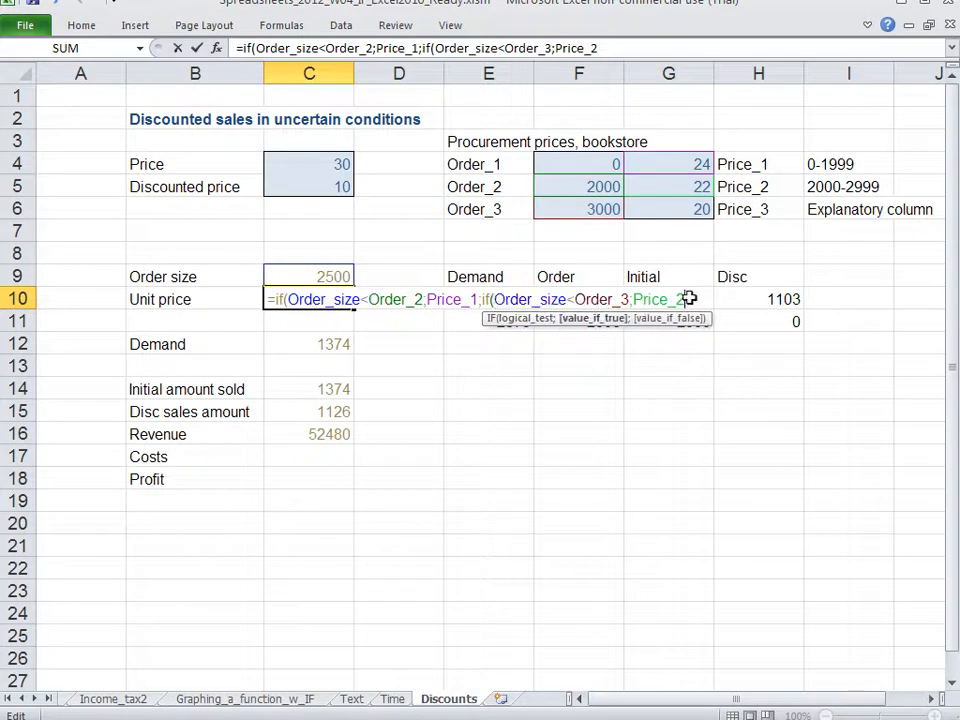
type(";")
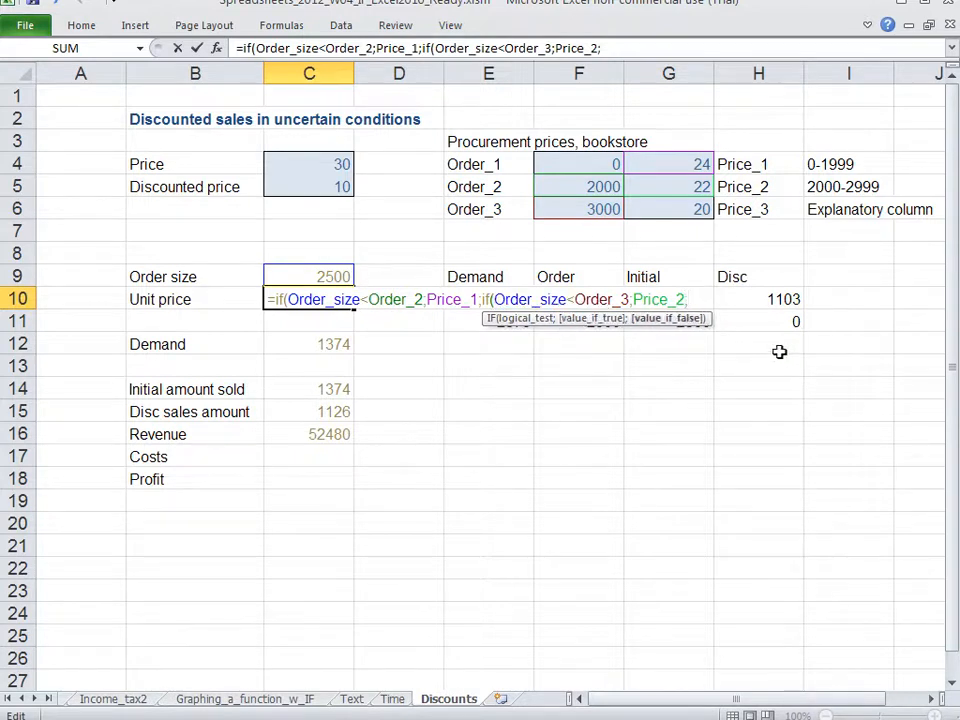
left_click(676, 202)
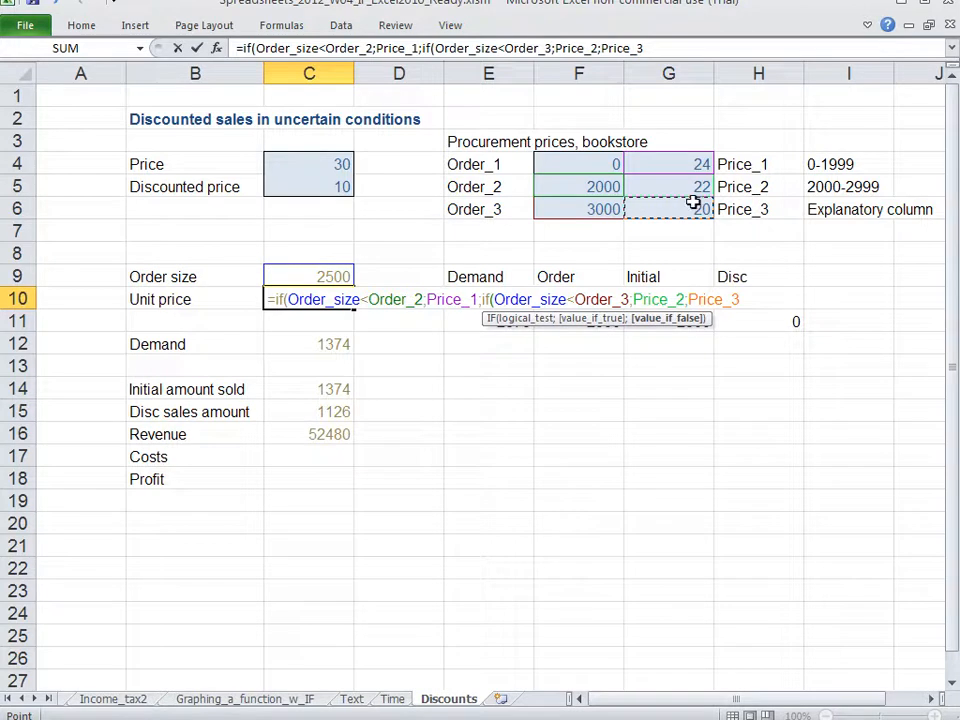
key("Return")
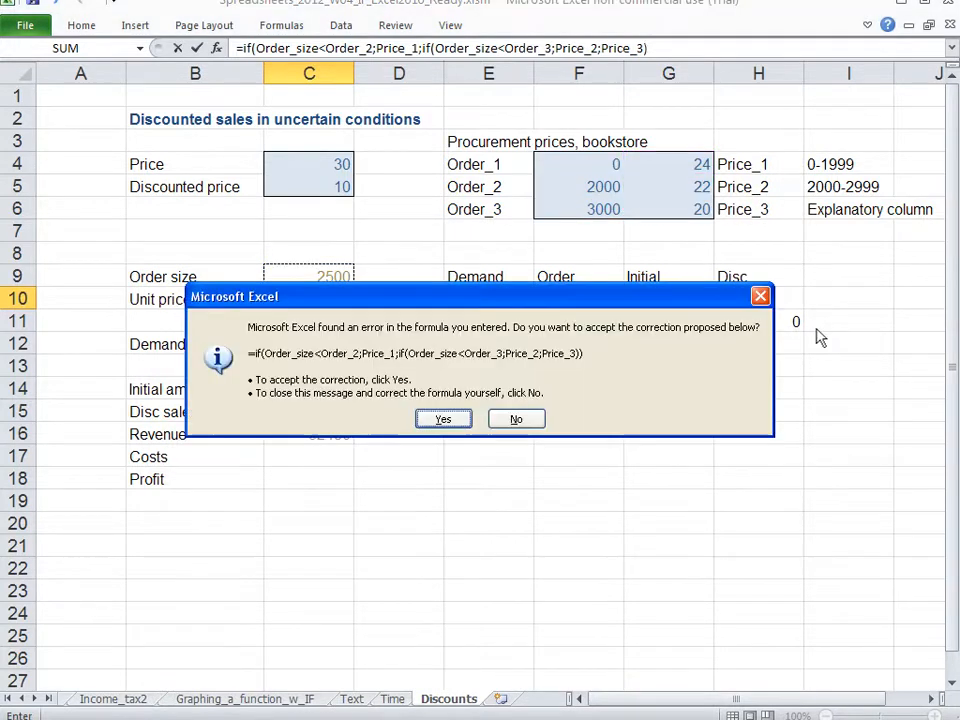
key("Return")
Step: Inspect the completed nested IF formula and its cell references in C10 without changing it
key("Up")
key("F2")
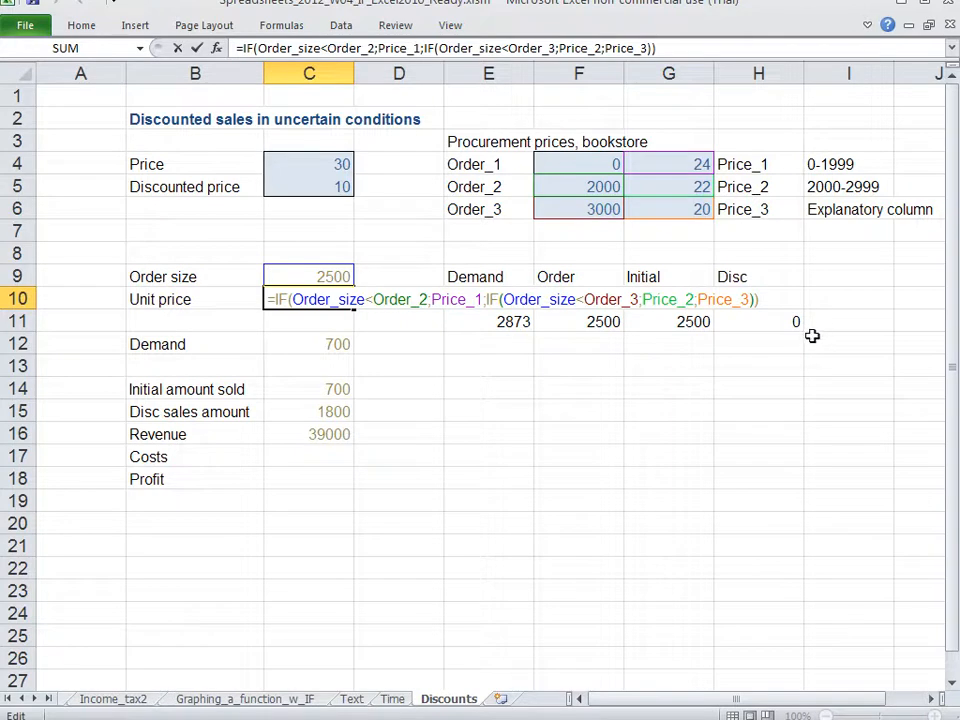
key("Return")
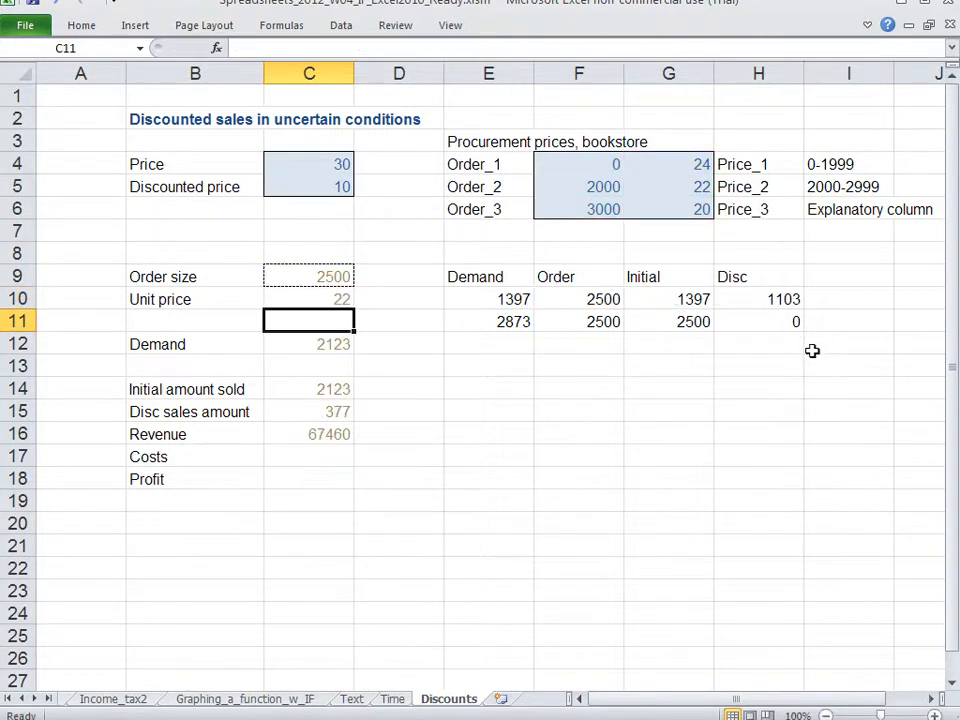
Step: Test the unit price formula with order sizes 1111 and 3333 in C9, and return the order size to 2500
key("Up")
key("Up")
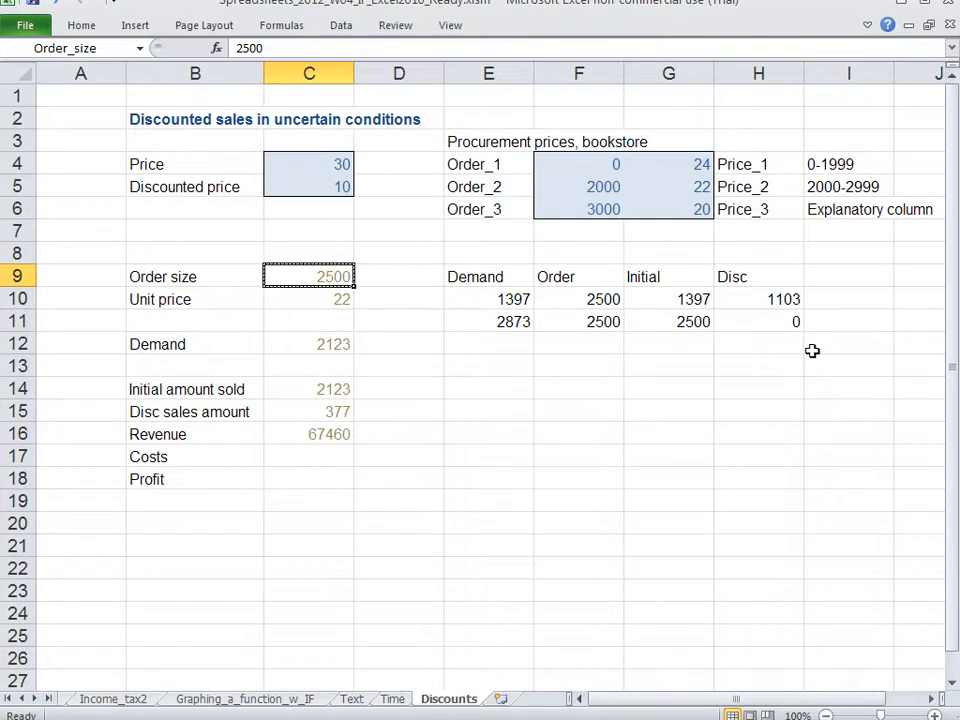
type("1111")
key("Return")
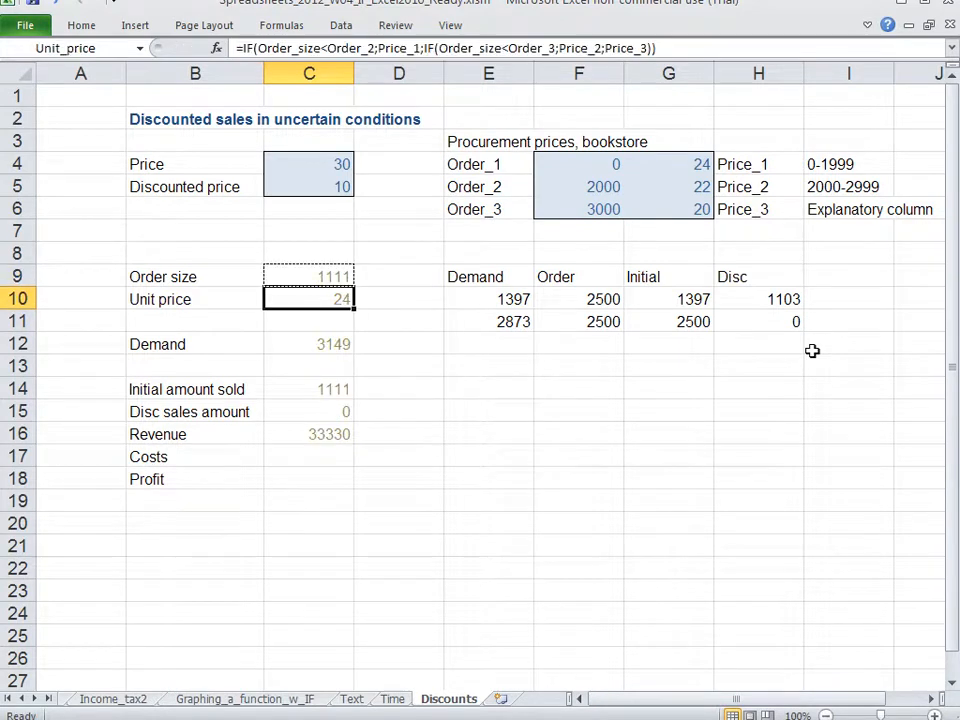
key("Up")
type("3333")
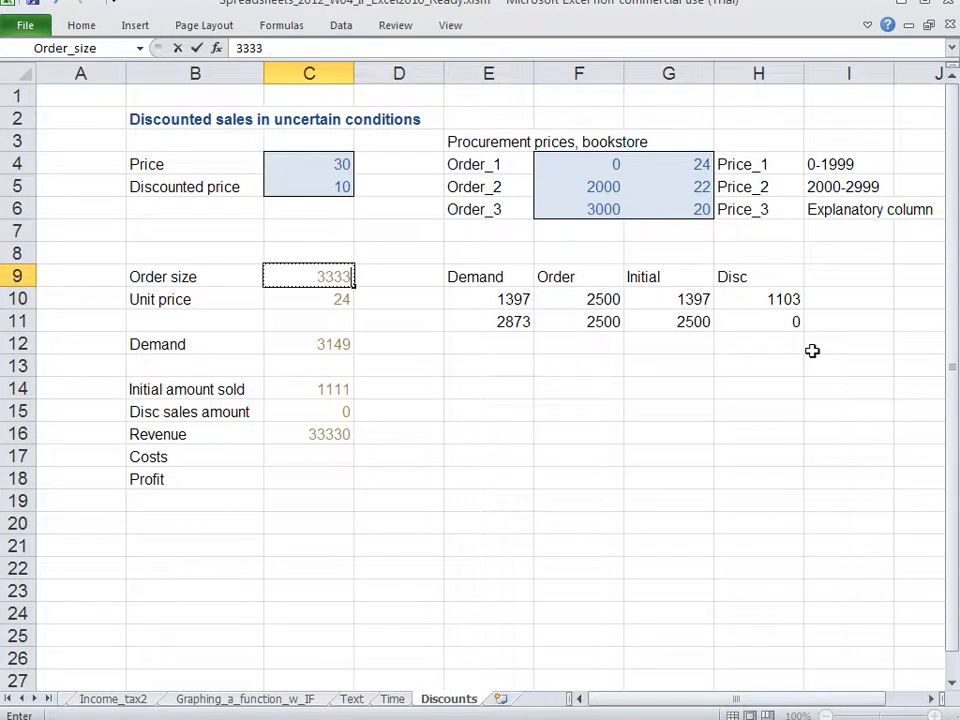
key("Return")
key("Up")
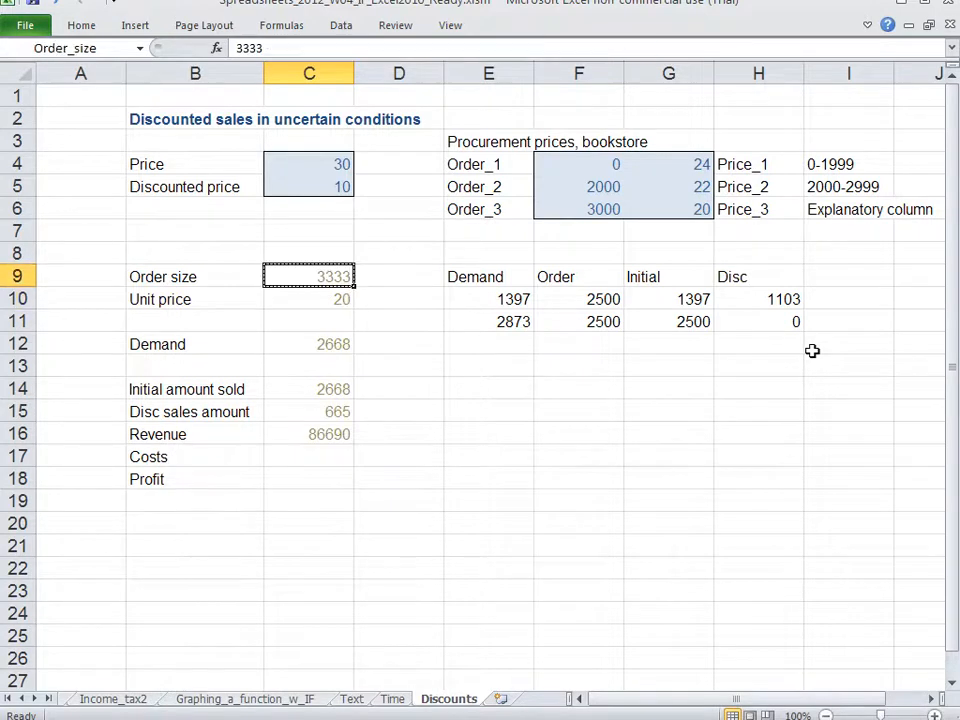
type("2500")
key("Return")
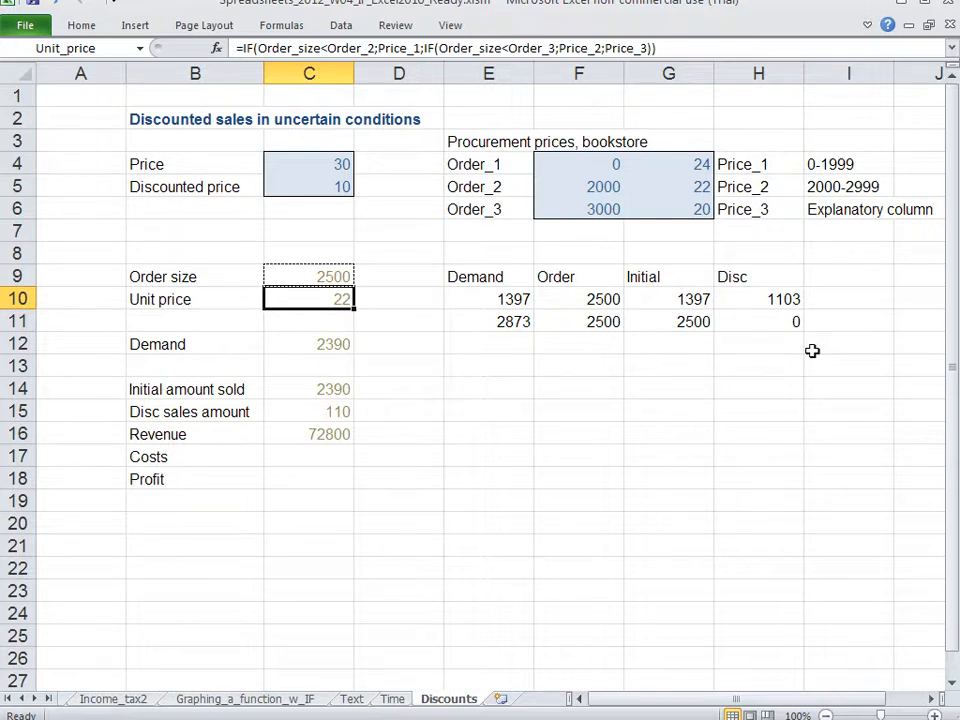
Step: Calculate Costs in C17 with the formula =Order_size*Unit_price
key("Down")
key("Down")
key("Down")
key("Down")
key("Down")
key("Down")
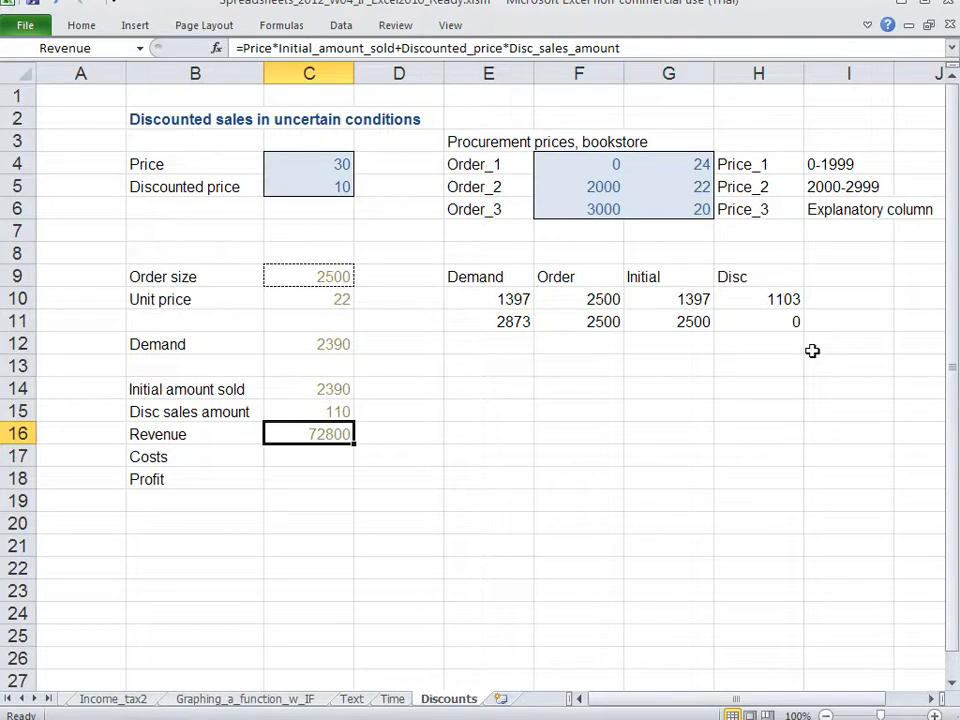
key("Down")
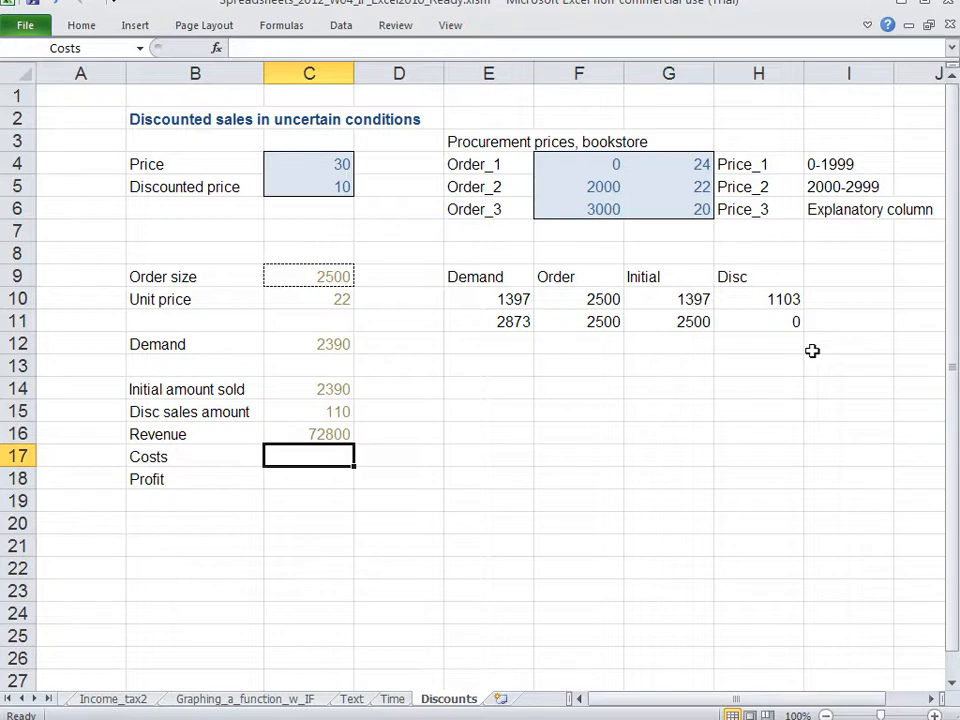
type("=")
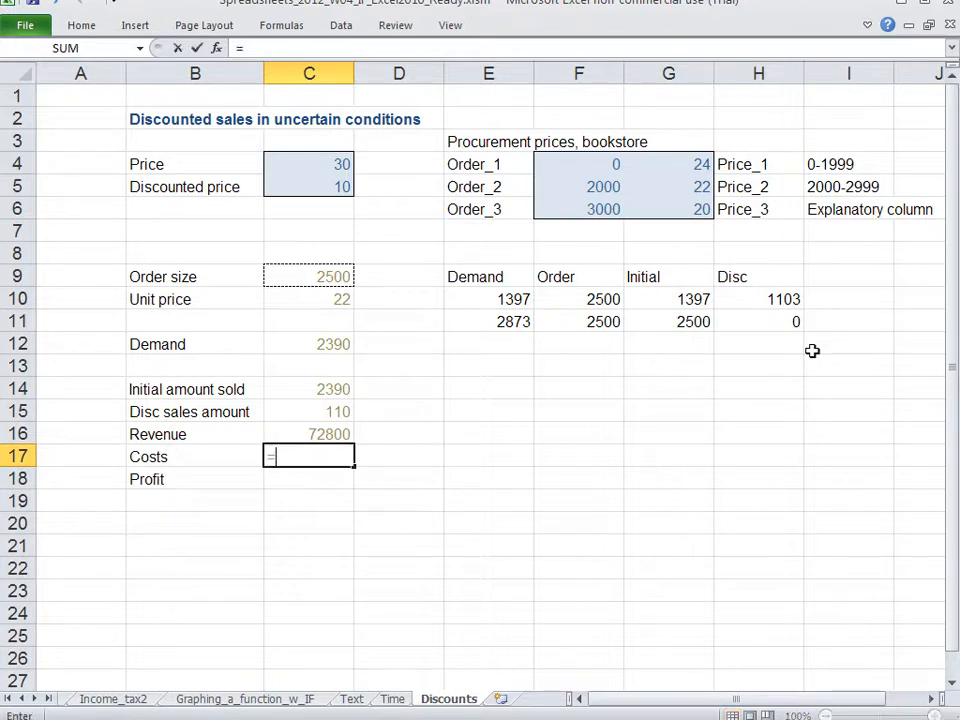
key("Up")
key("Up")
key("Up")
key("Up")
key("Up")
key("Up")
key("Up")
key("Up")
type("-")
key("BackSpace")
type("*")
key("Up")
key("Up")
key("Up")
key("Up")
key("Up")
key("Up")
key("Up")
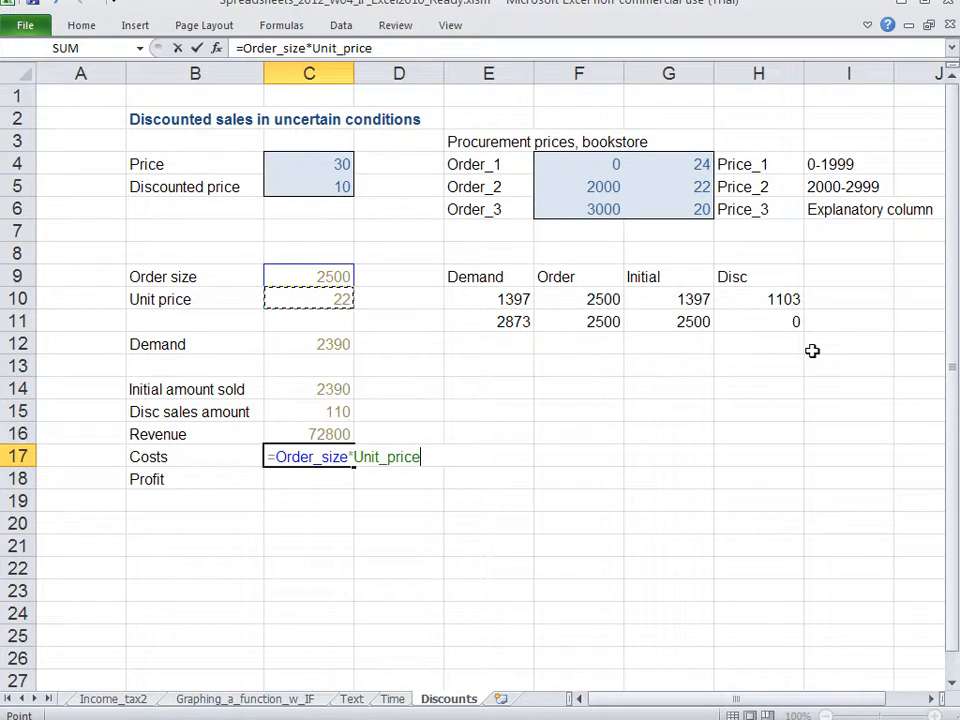
key("Return")
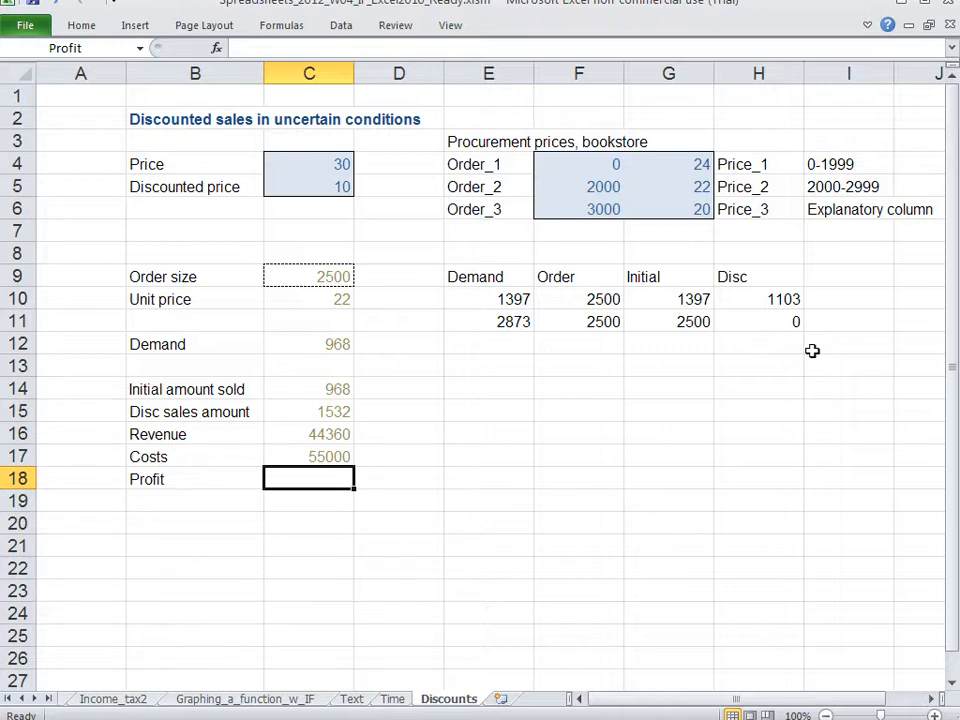
Step: Calculate Profit in C18 with the formula =Revenue-Costs
type("=")
key("Up")
key("Up")
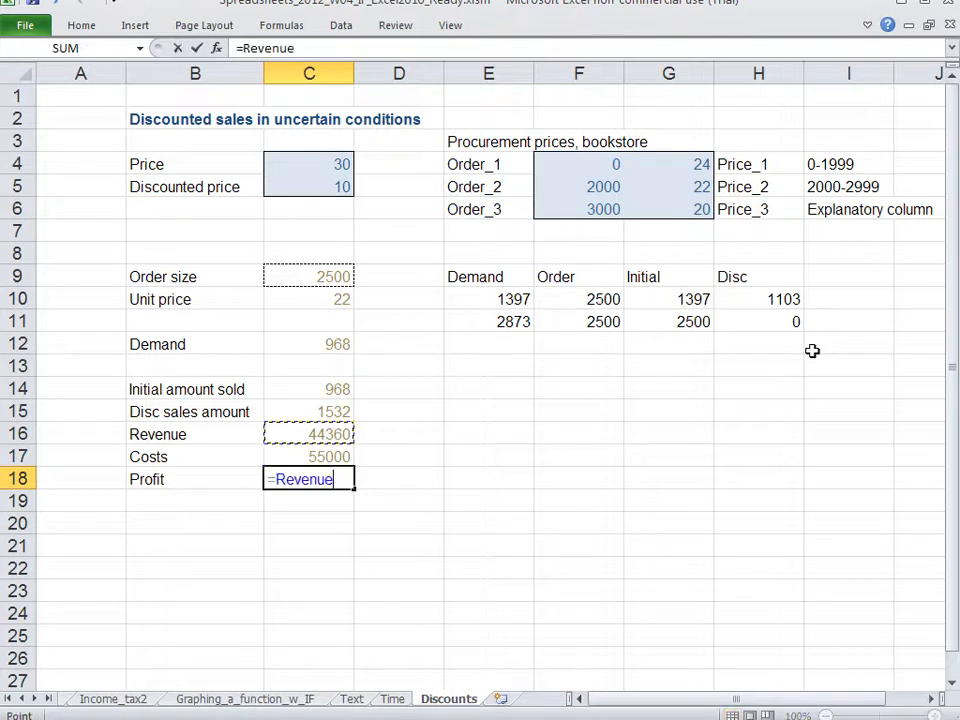
type("-")
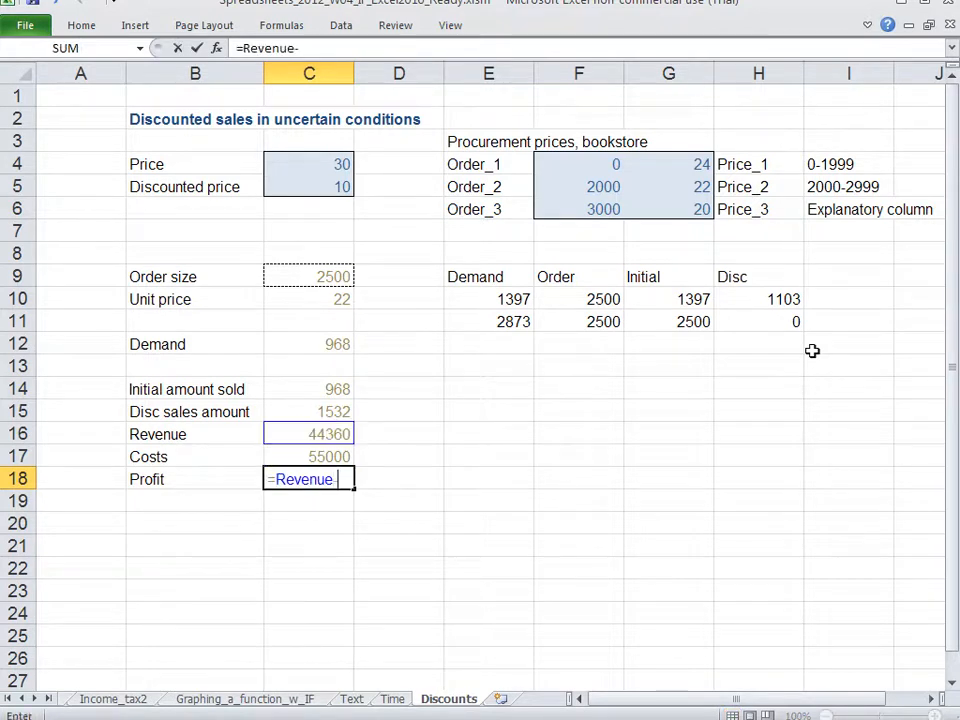
key("Up")
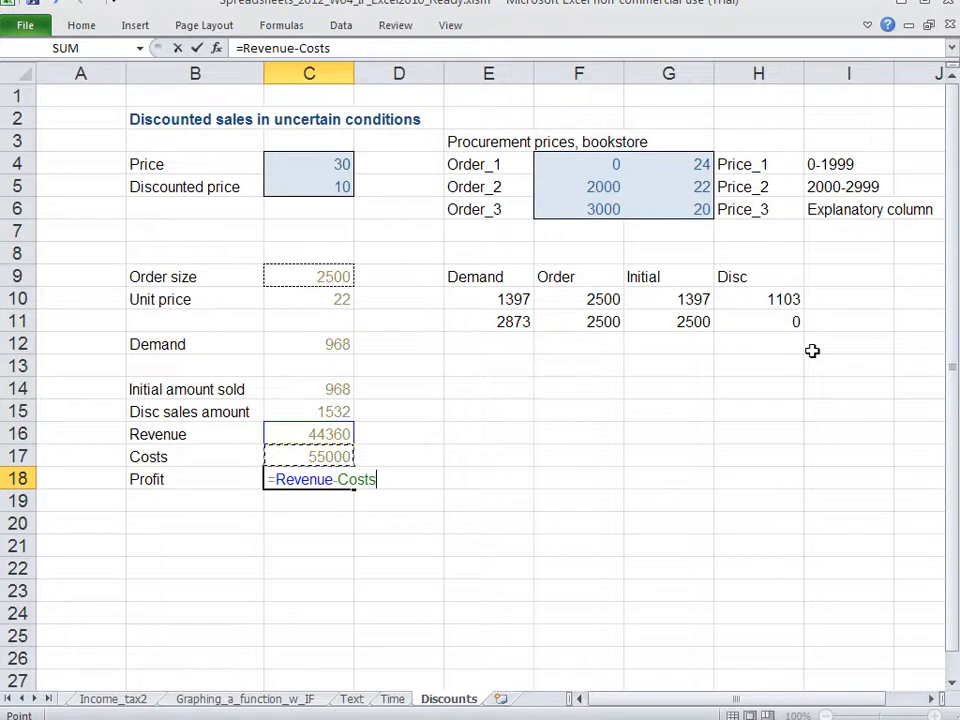
key("Return")
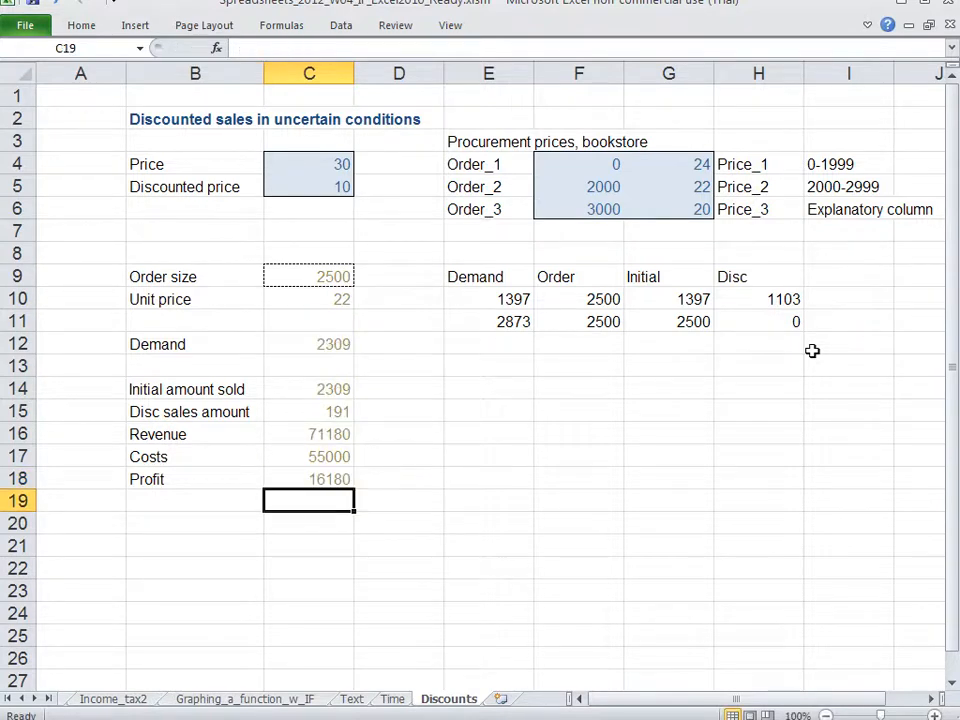
Step: Recalculate the sheet twice to check the profit against new random demand values
key("Up")
key("Down")
key("F9")
key("F9")
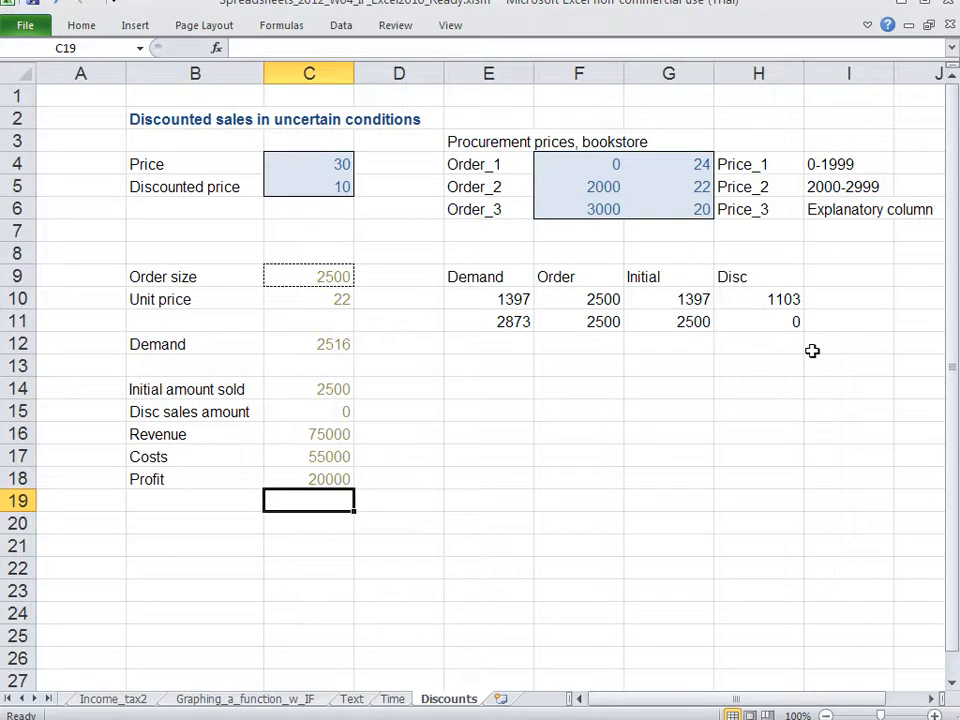
Step: Review the model from Order size and Demand through the sales amounts and Revenue to Costs, comparing their formulas and values
key("Up")
key("Up")
key("Up")
key("Up")
key("Up")
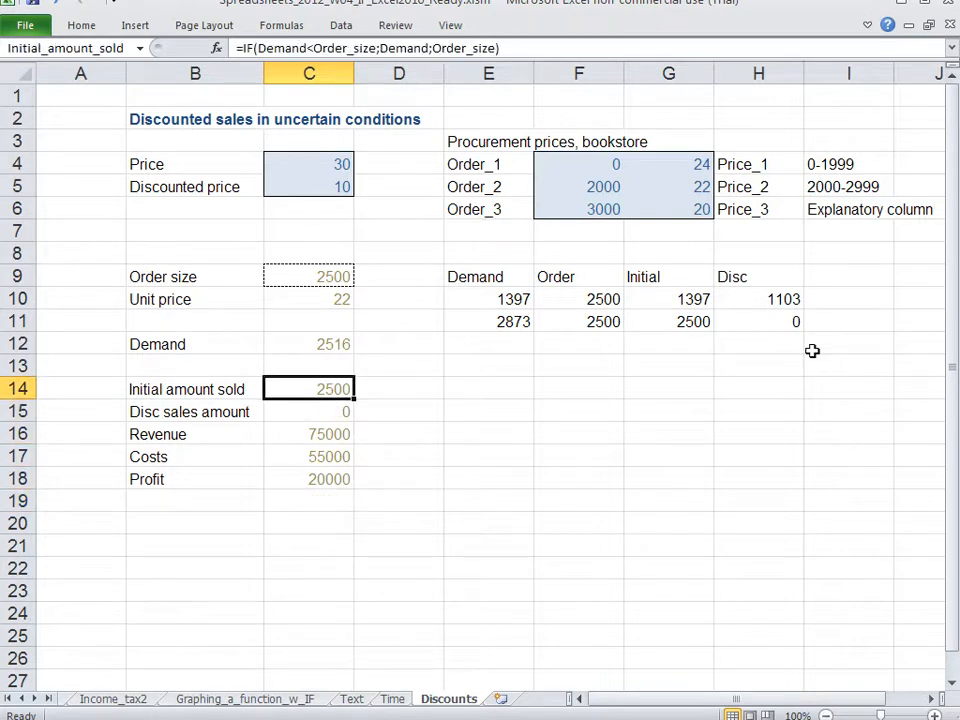
key("Up")
key("Up")
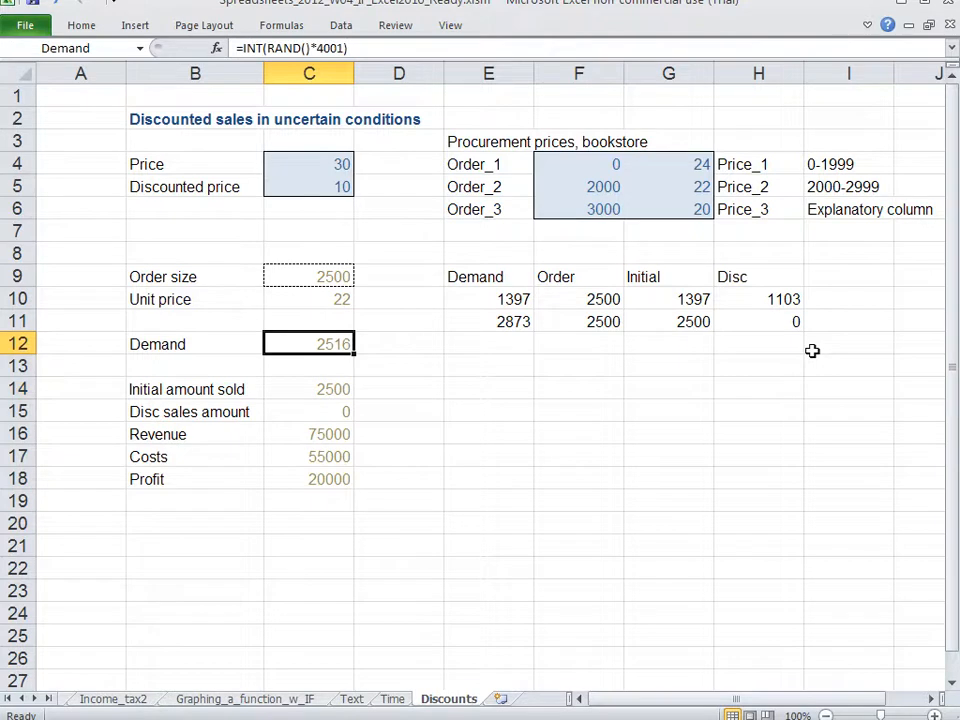
key("Up")
key("Up")
key("Up")
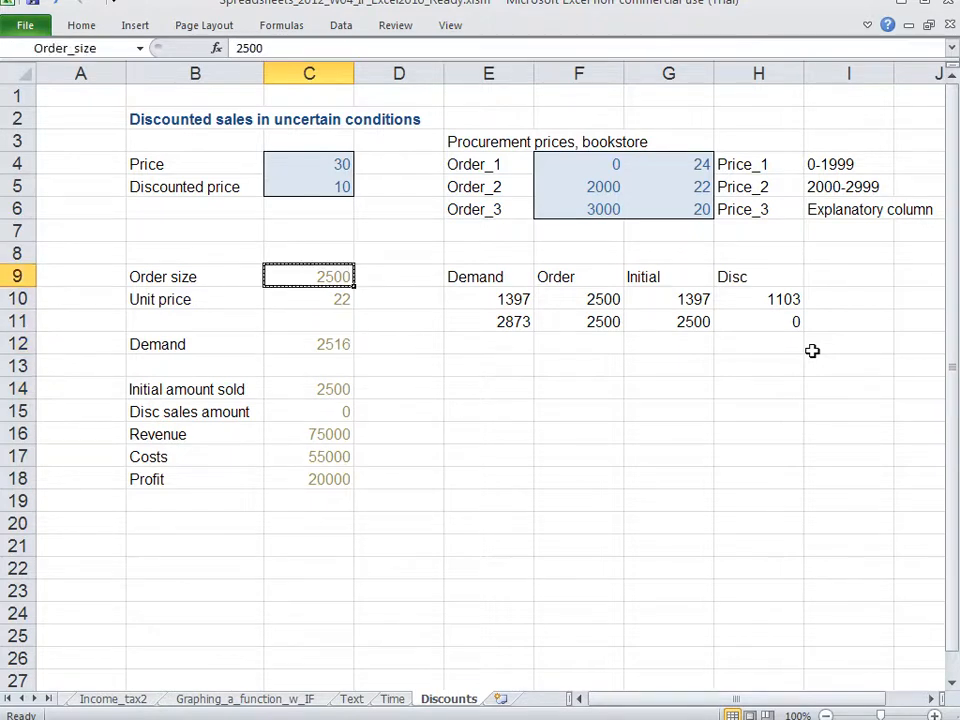
key("Down")
key("Down")
key("Down")
key("Down")
key("Down")
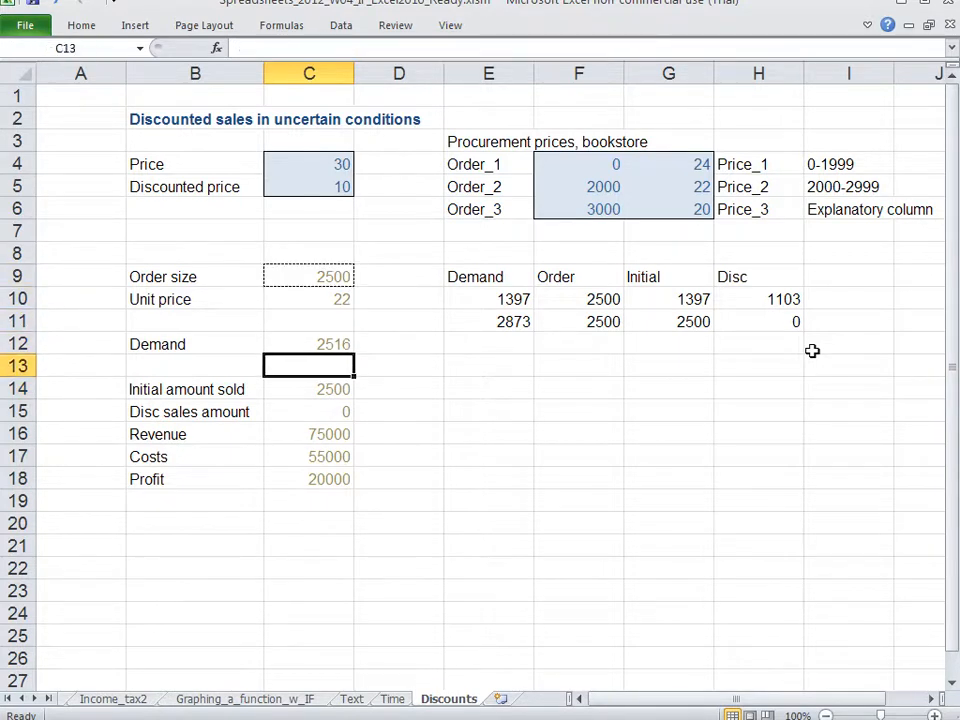
key("Down")
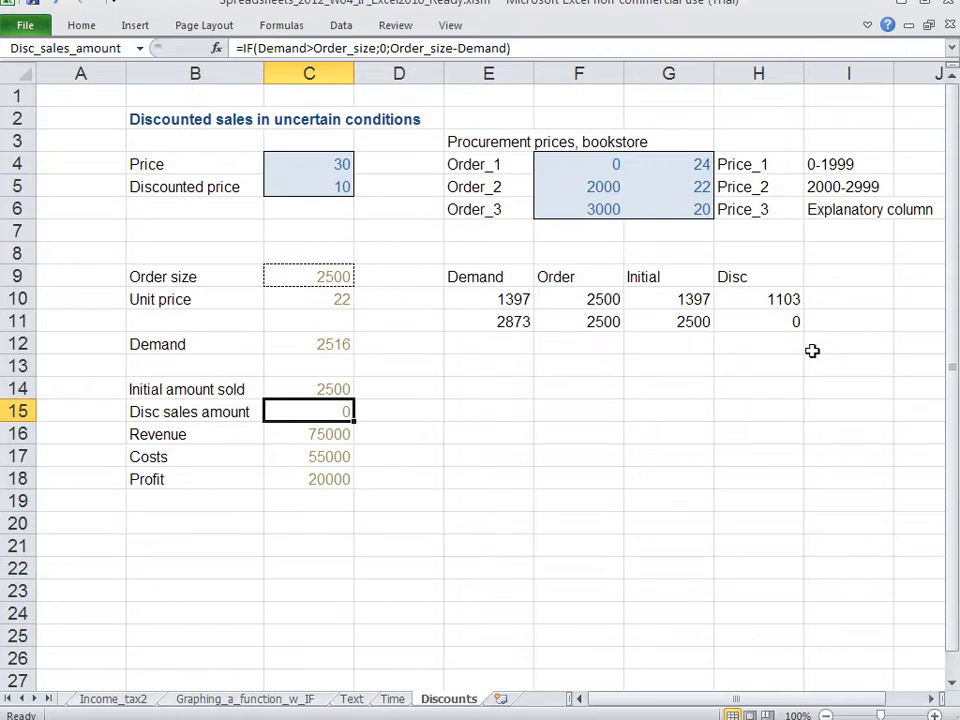
key("Down")
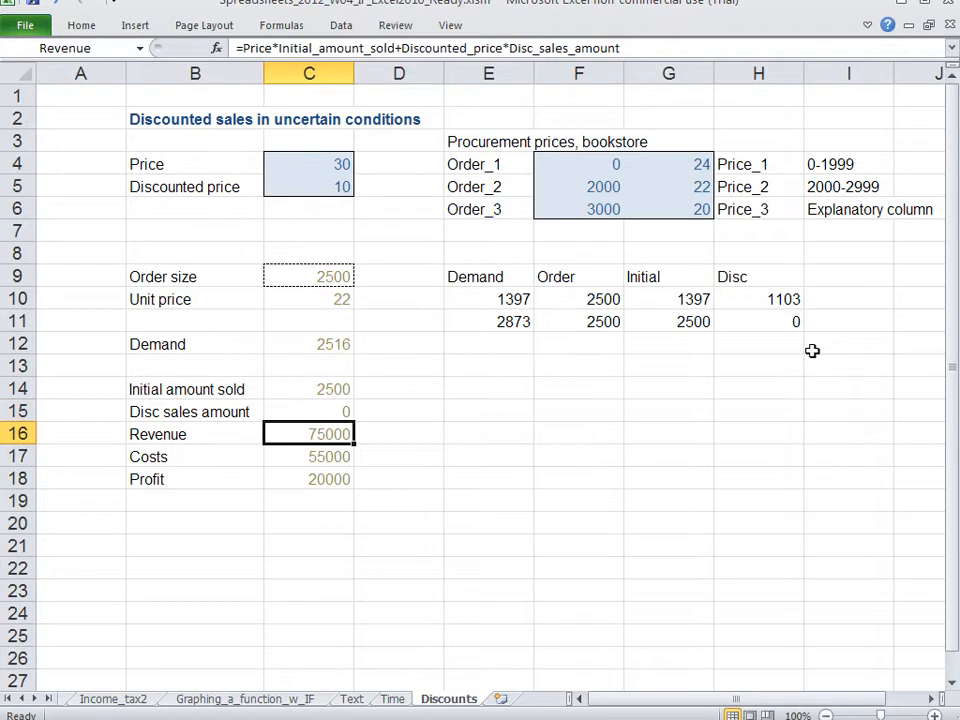
key("Down")
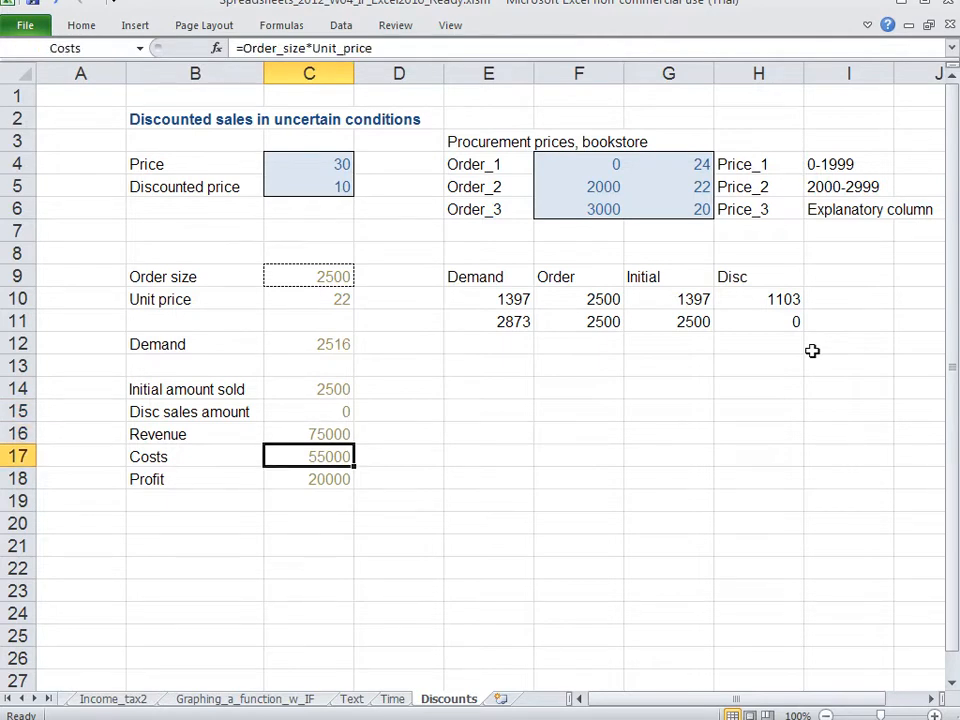
Step: Recalculate the sheet once from an empty cell below Profit to draw another random demand
key("Down")
key("Down")
key("Down")
key("F9")
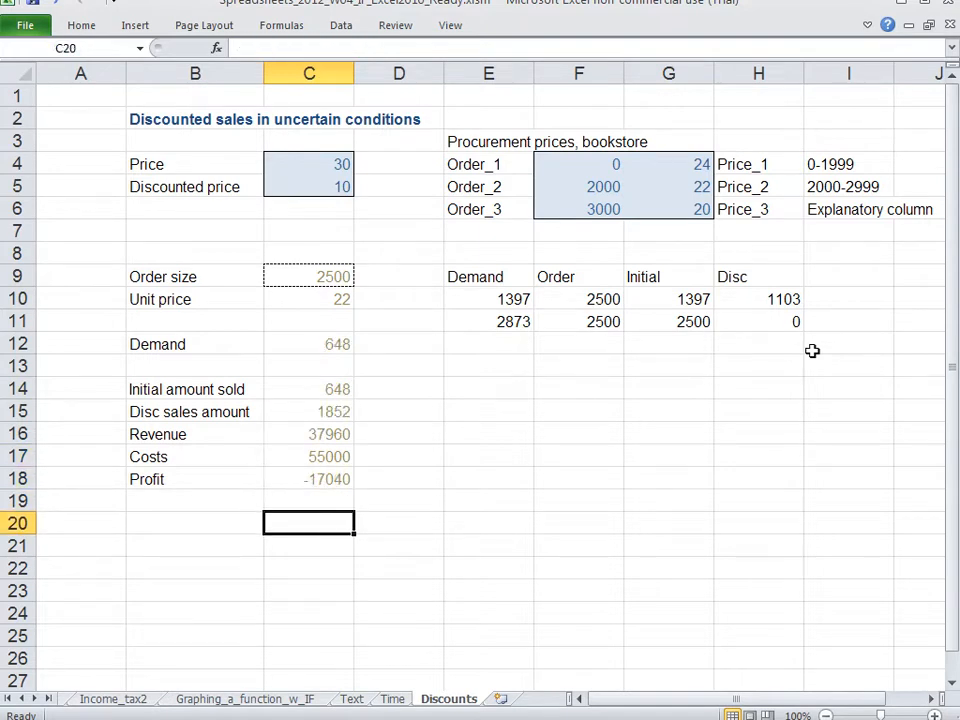
Step: Trace how the new demand against the order size affects the initial and discounted sales, Revenue and Costs
key("Up")
key("Up")
key("Up")
key("Up")
key("Up")
key("Up")
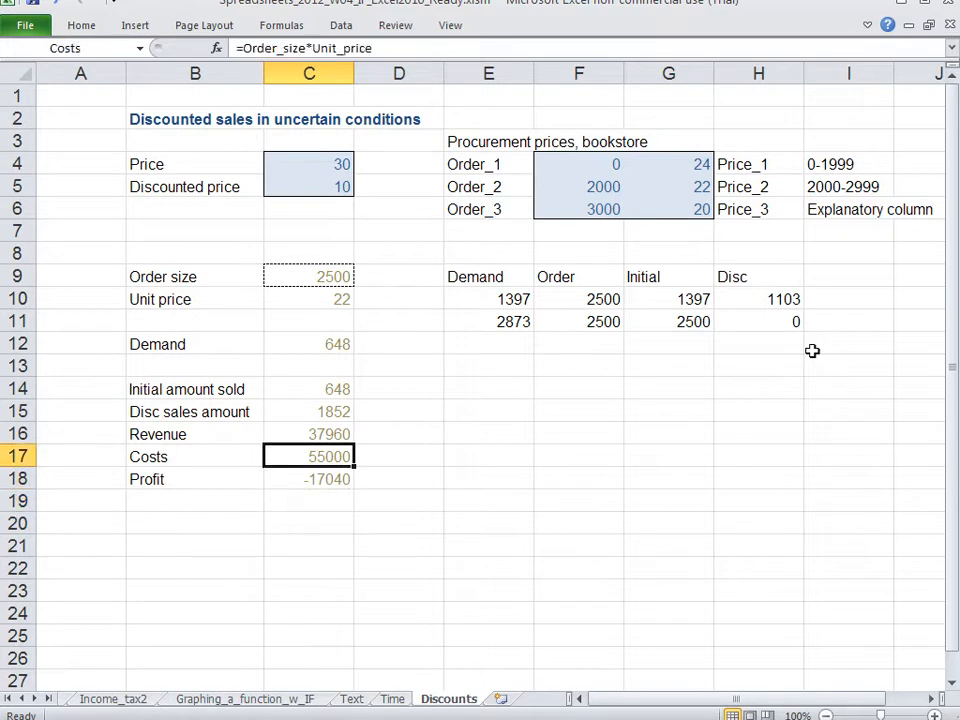
key("Up")
key("Up")
key("Up")
key("Up")
key("Up")
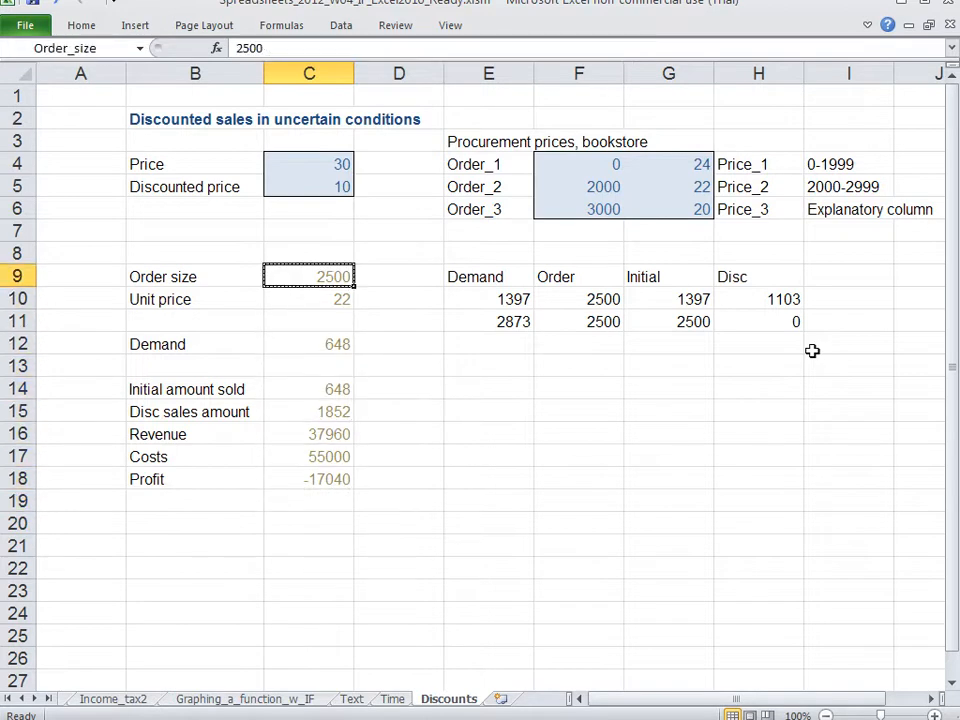
key("Down")
key("Down")
key("Down")
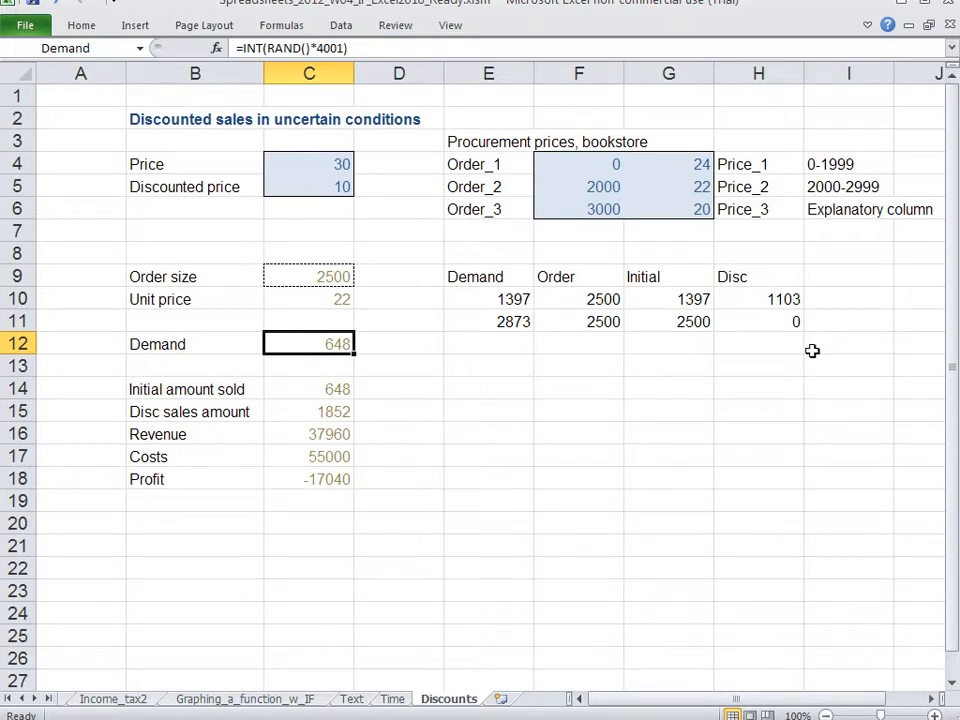
key("Down")
key("Down")
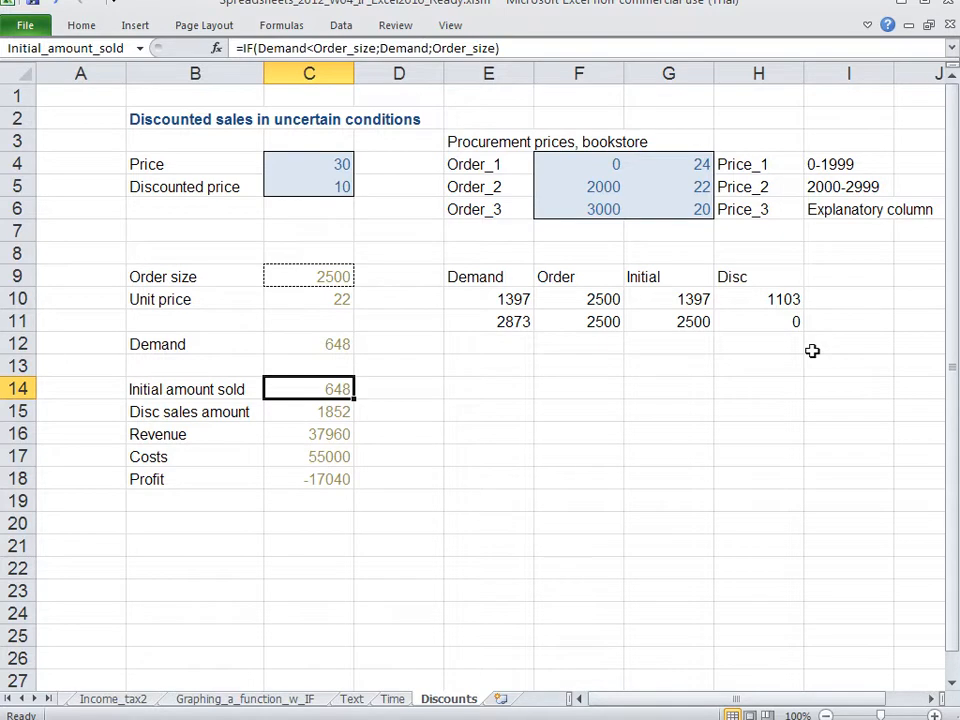
key("Down")
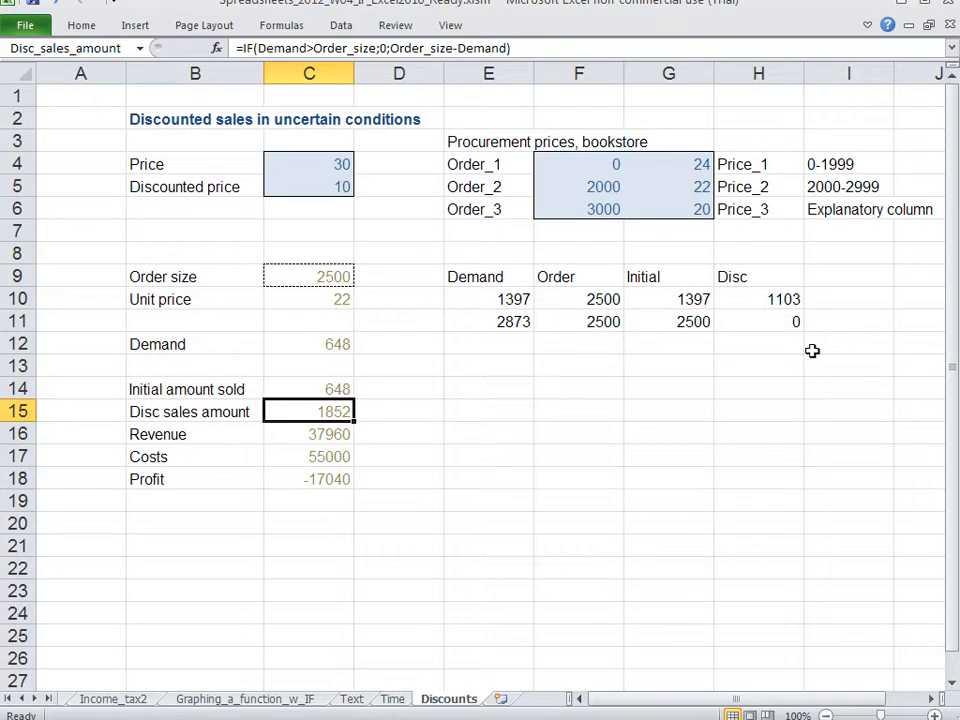
key("Down")
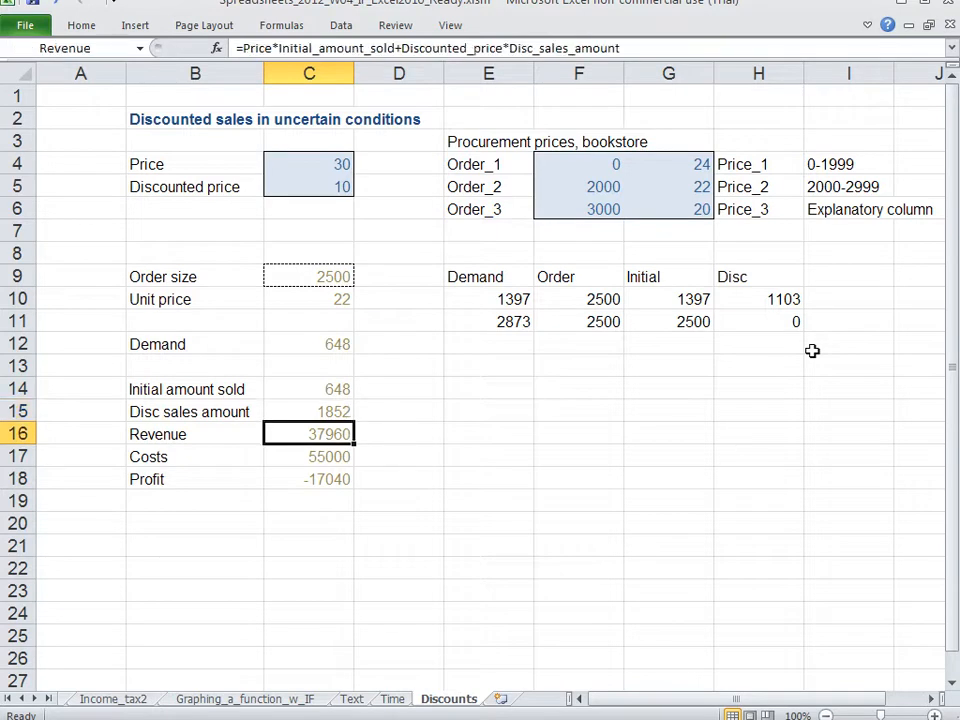
key("Down")
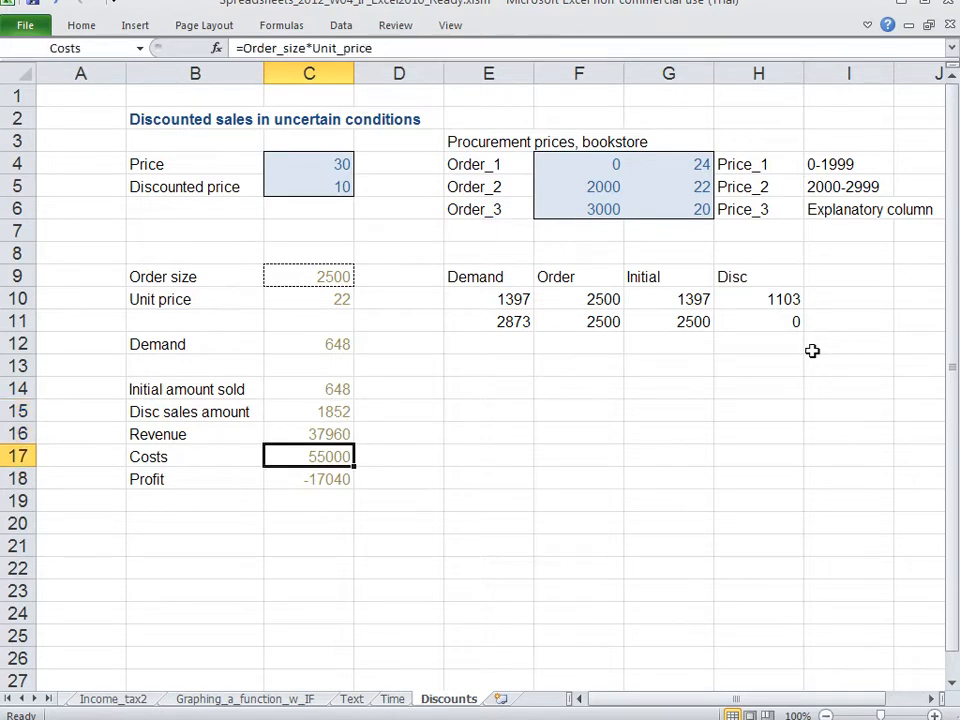
Step: Recalculate the sheet repeatedly from an empty cell below the model to observe how profit varies with random demand
key("Down")
key("Down")
key("Down")
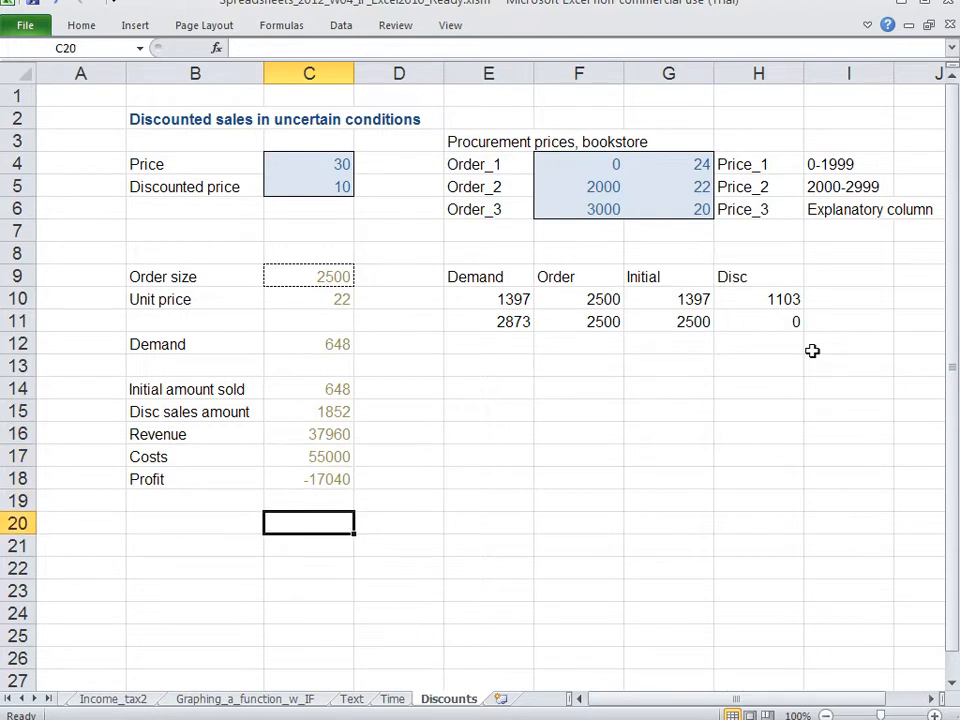
key("F9")
key("F9")
key("F9")
key("F9")
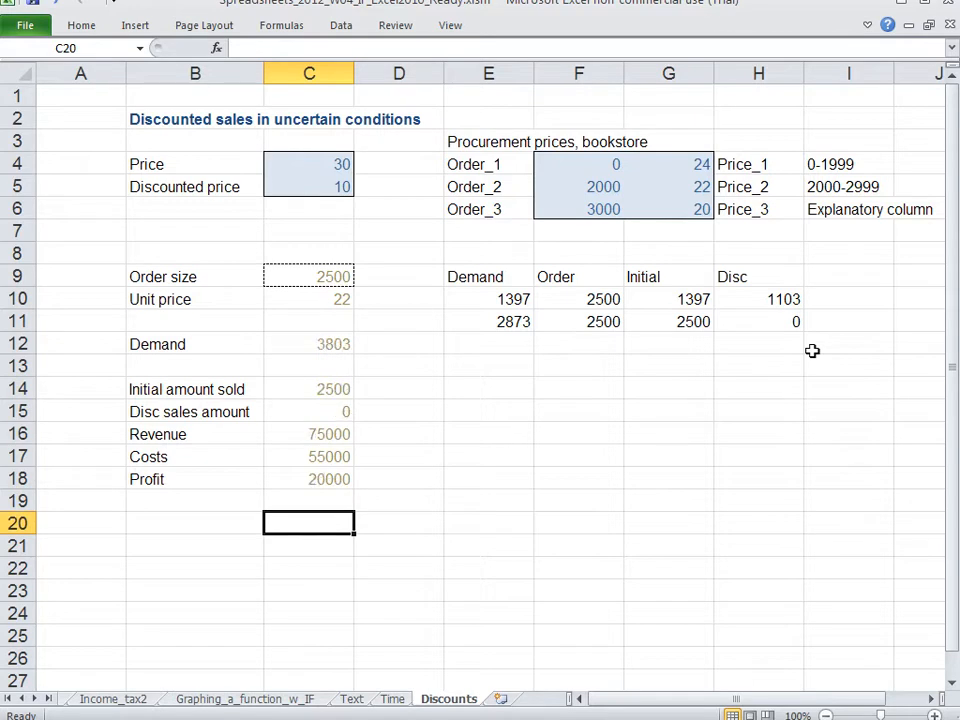
key("F9")
key("F9")
key("F9")
key("F9")
key("F9")
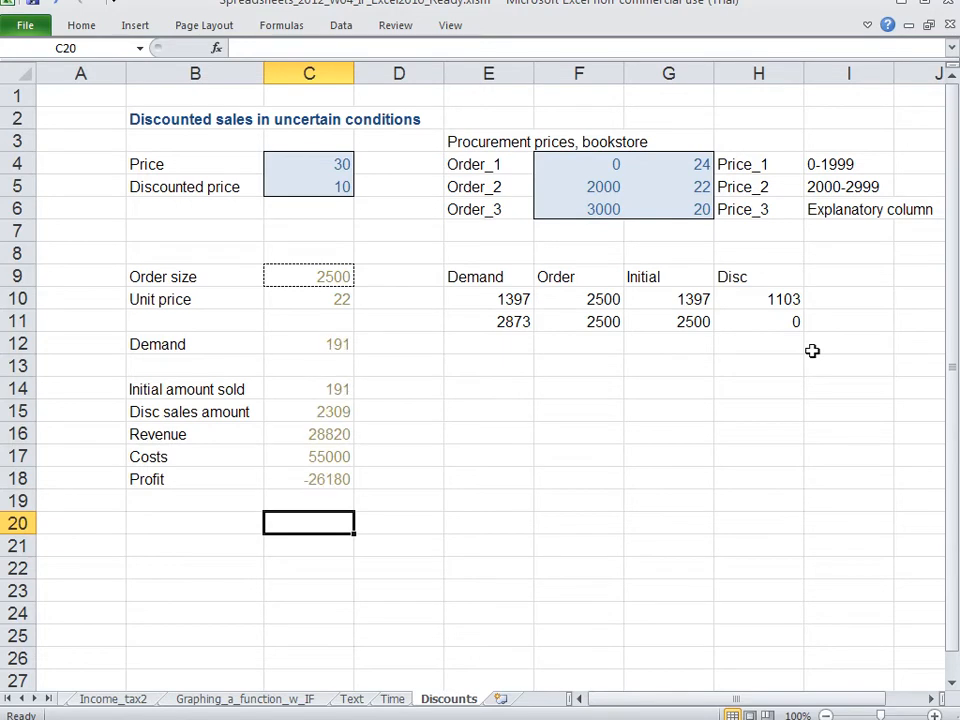